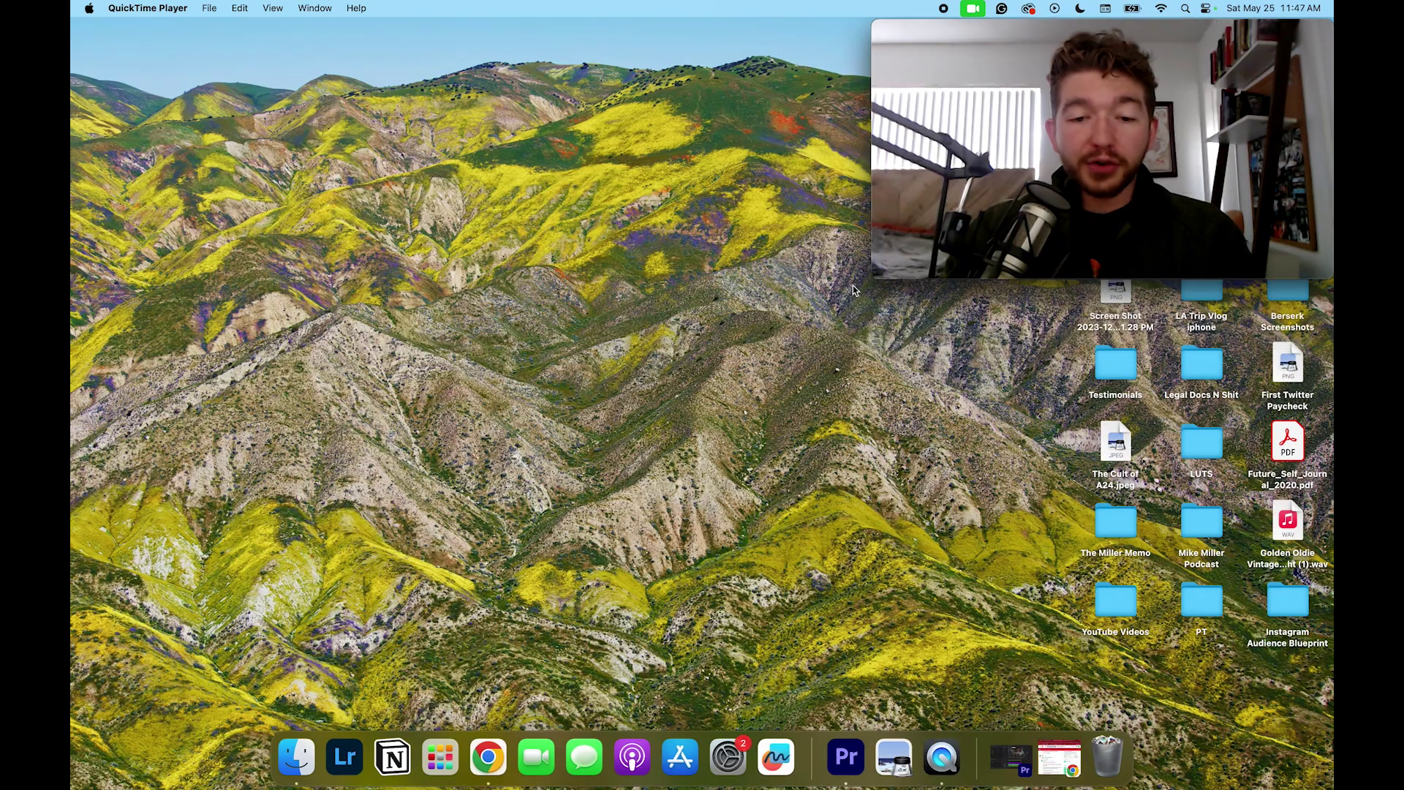
- Ask ChatGPT for 20 Indiana Jones trailer image prompts, each ending with the 1950s film-stock suffix
click(488, 757)
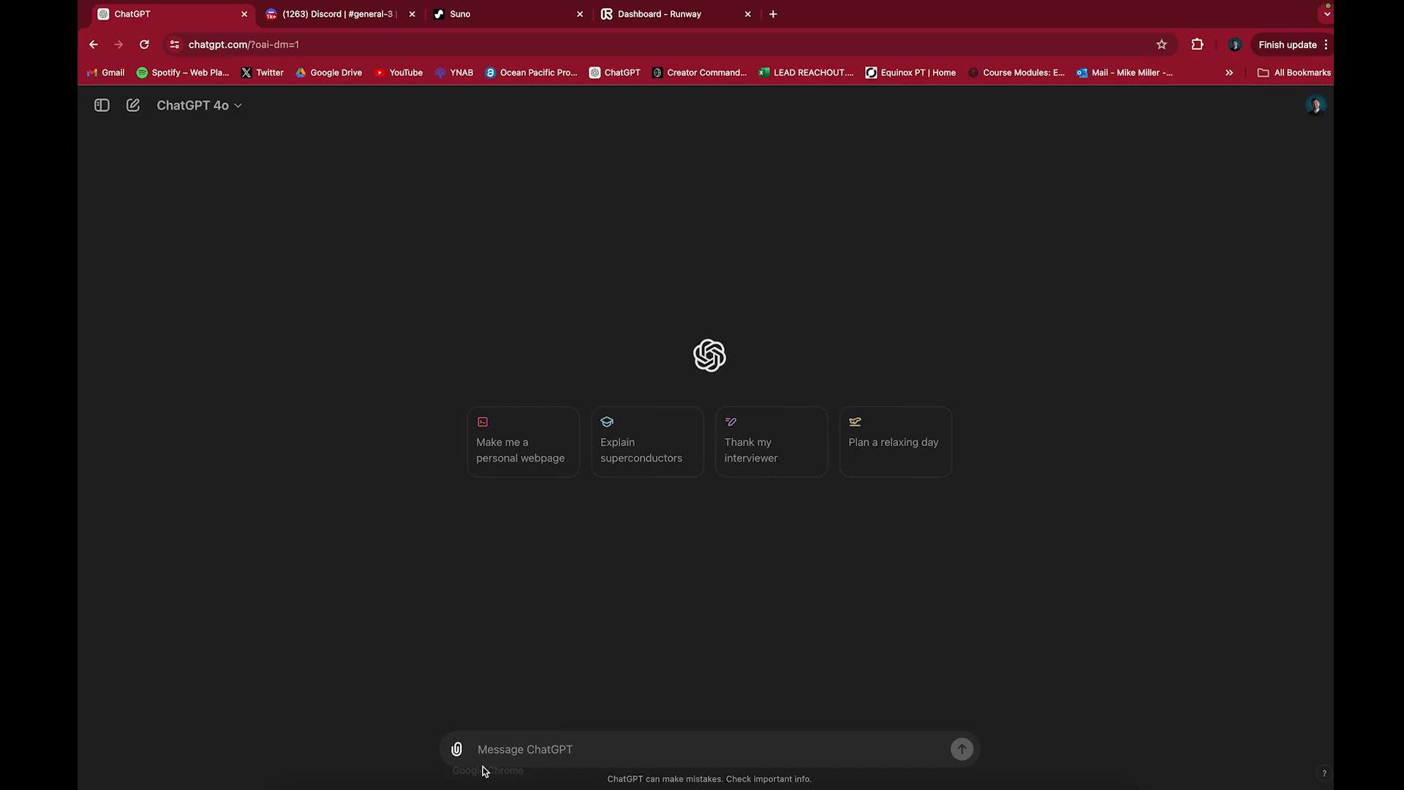
click(564, 744)
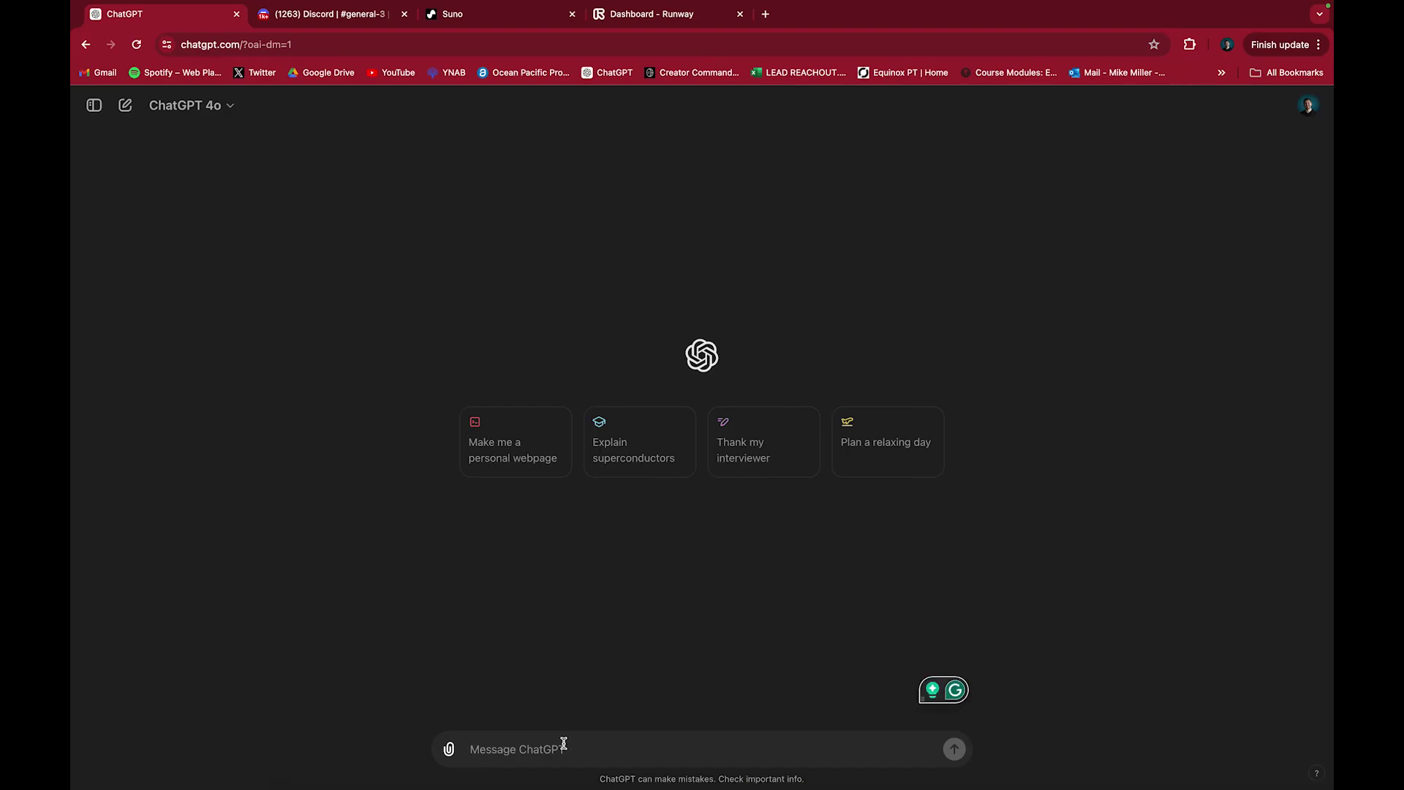
text(Create 20)
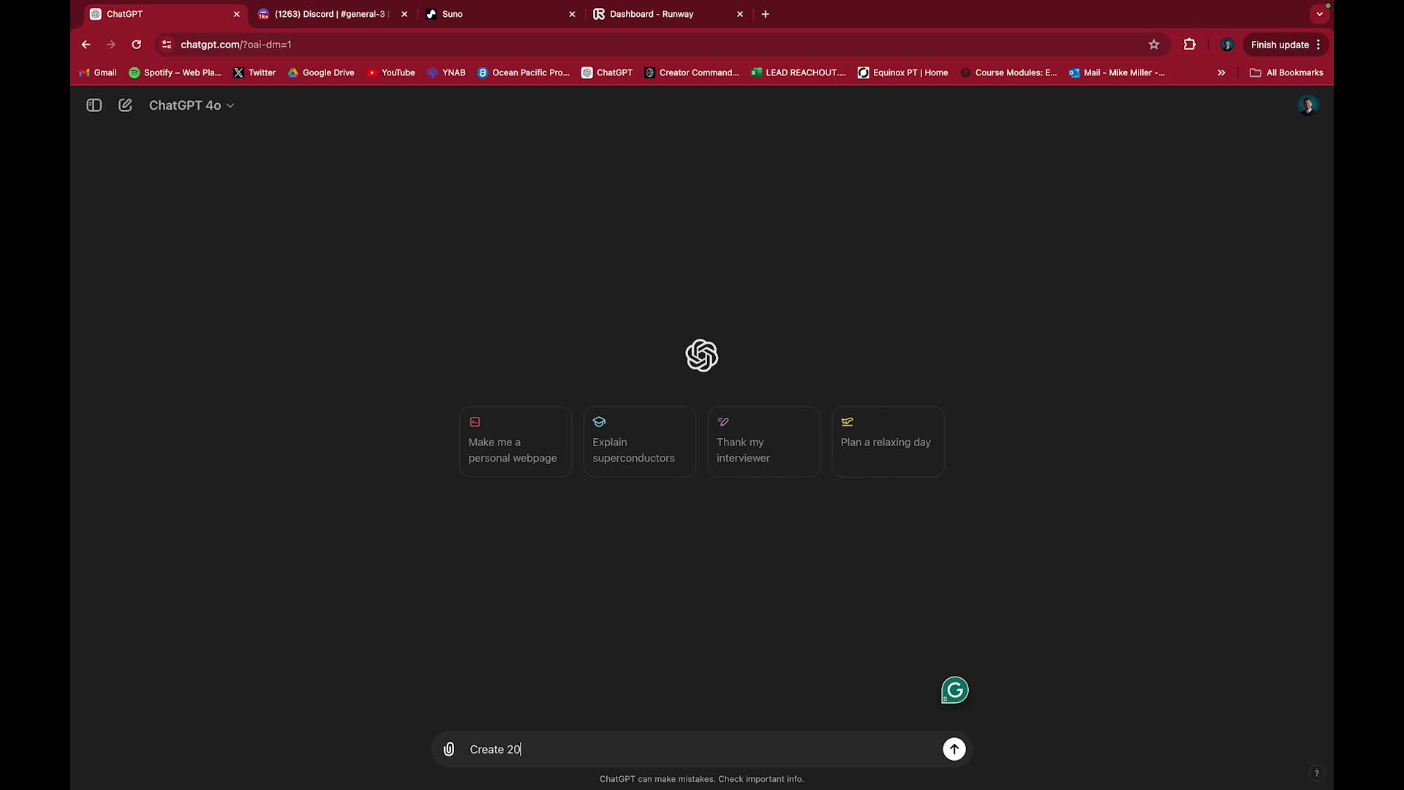
text( image)
text(s)
text(for an Indiana Jones trailer. Each image visually represents pivotal characters, story moments, and settings. Physically describe each character every time you mention them.  At the end of each image add the following:  in 1950s film screengrab, 1950s Super Panavision 70 film stock, 70mm, film scratches, vintage, retro, beautiful cinematography, in color, grainy --ar 16:9 --v 6.0)
key(Left)
key(Left)
key(Left)
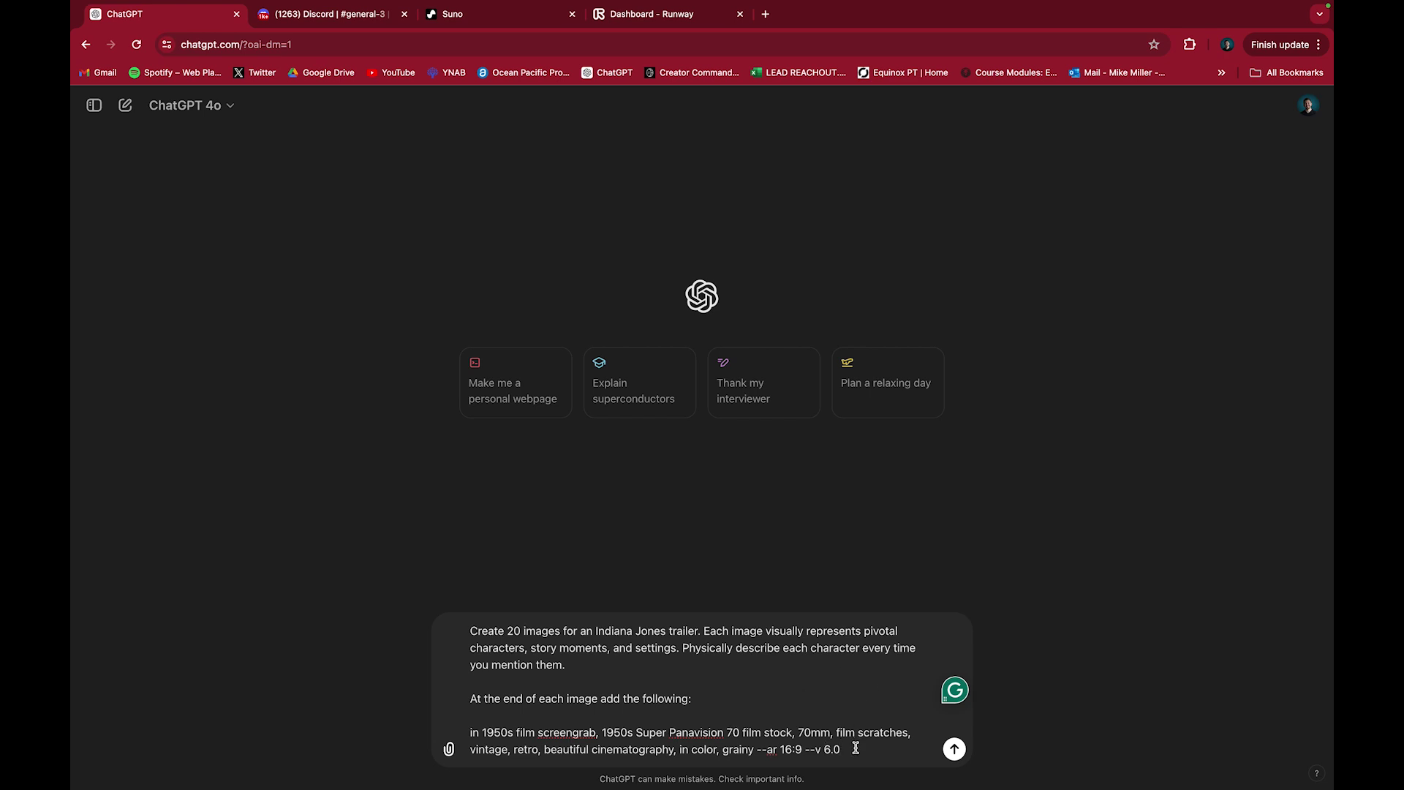
key(Return)
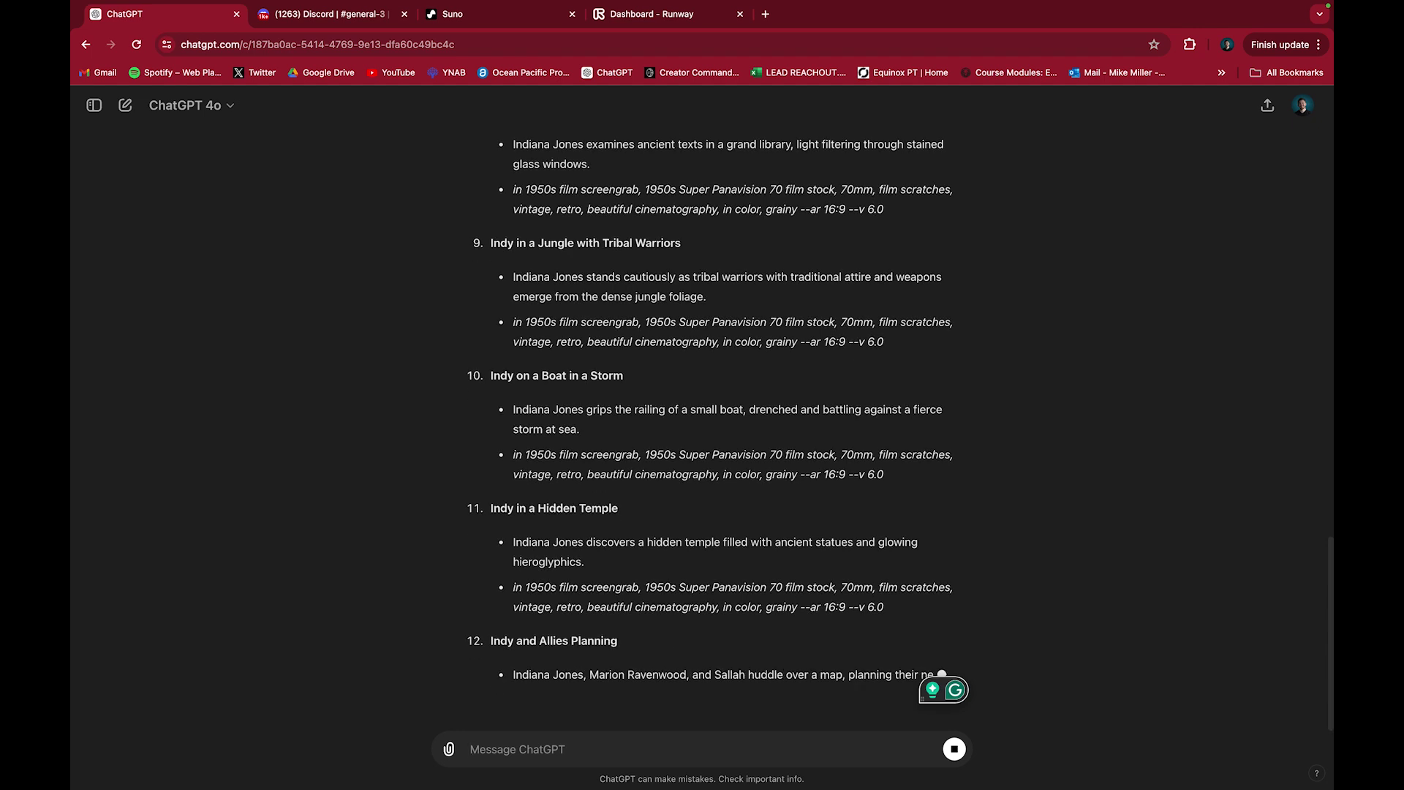
- Select the first shot's description in ChatGPT's reply
scroll(556, 391, up, 20)
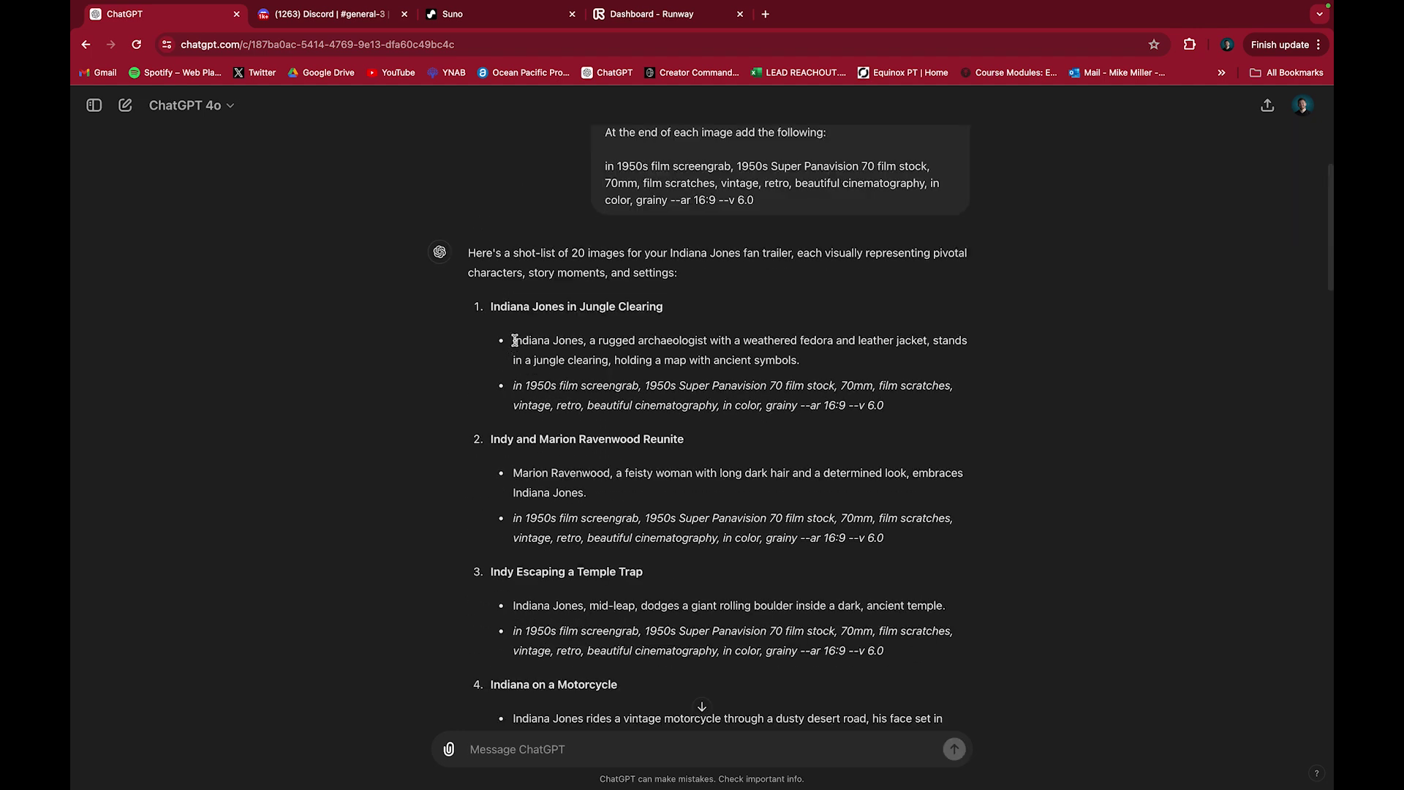
drag(515, 340, 797, 360)
key(super+c)
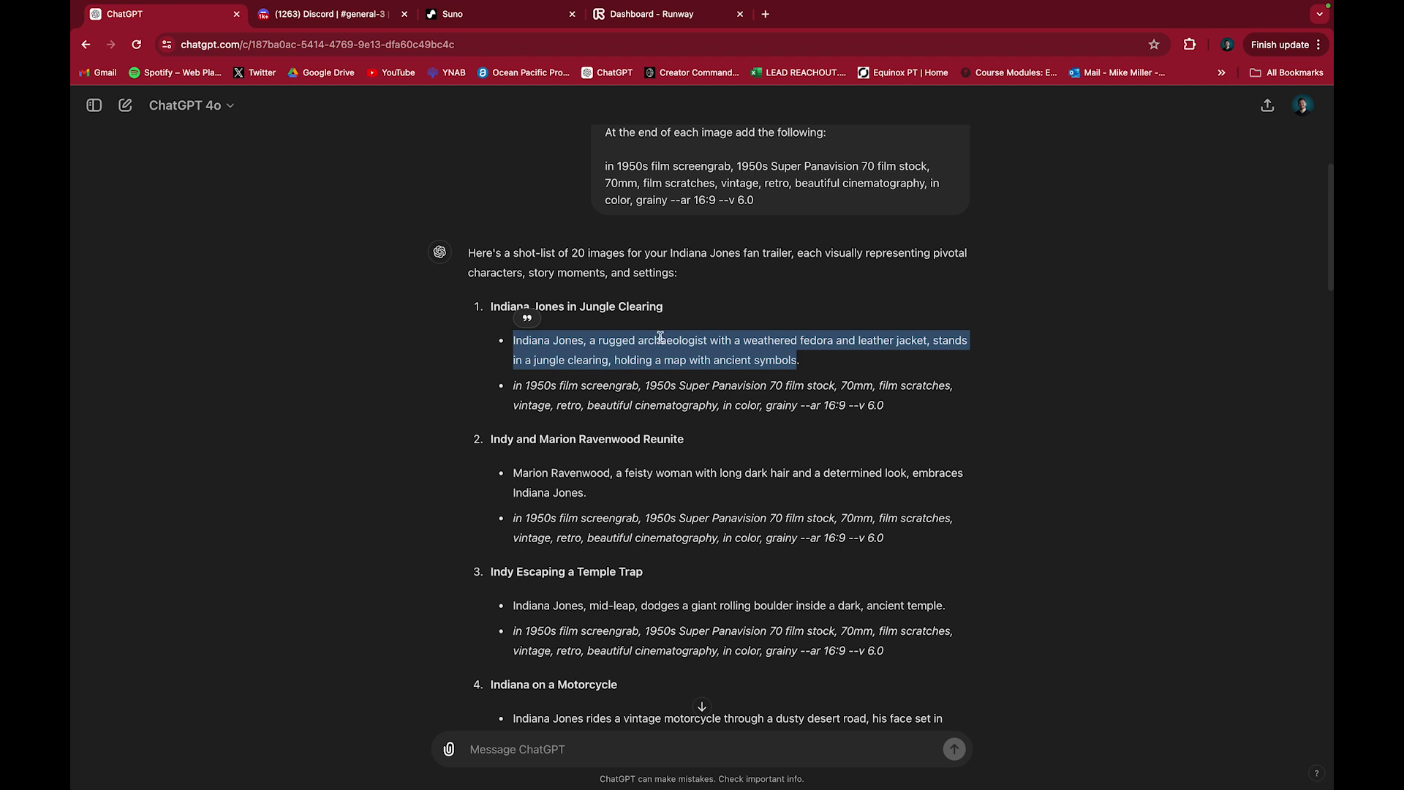
click(354, 28)
- Start a Midjourney /imagine prompt with the first shot's jungle clearing description
key(Escape)
text(/)
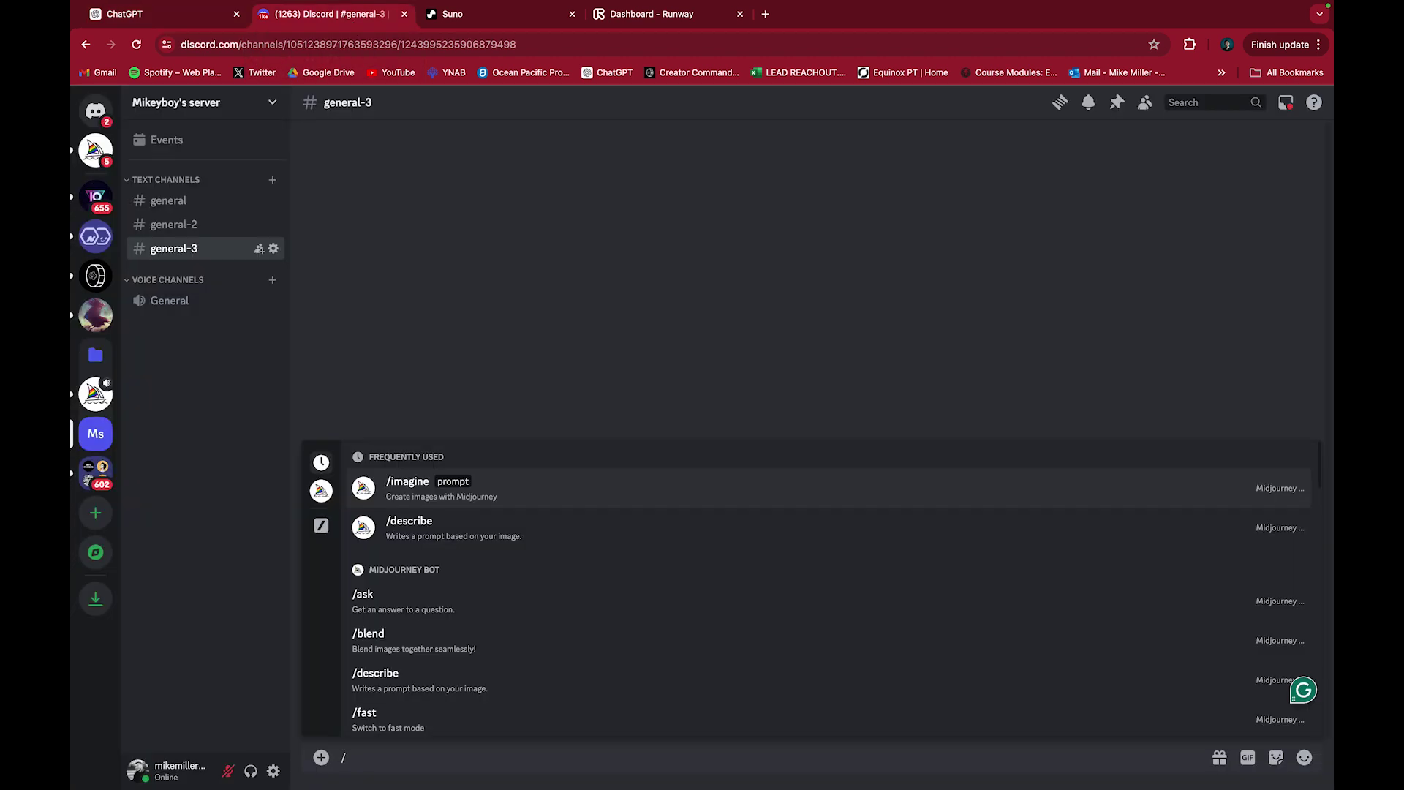
key(Return)
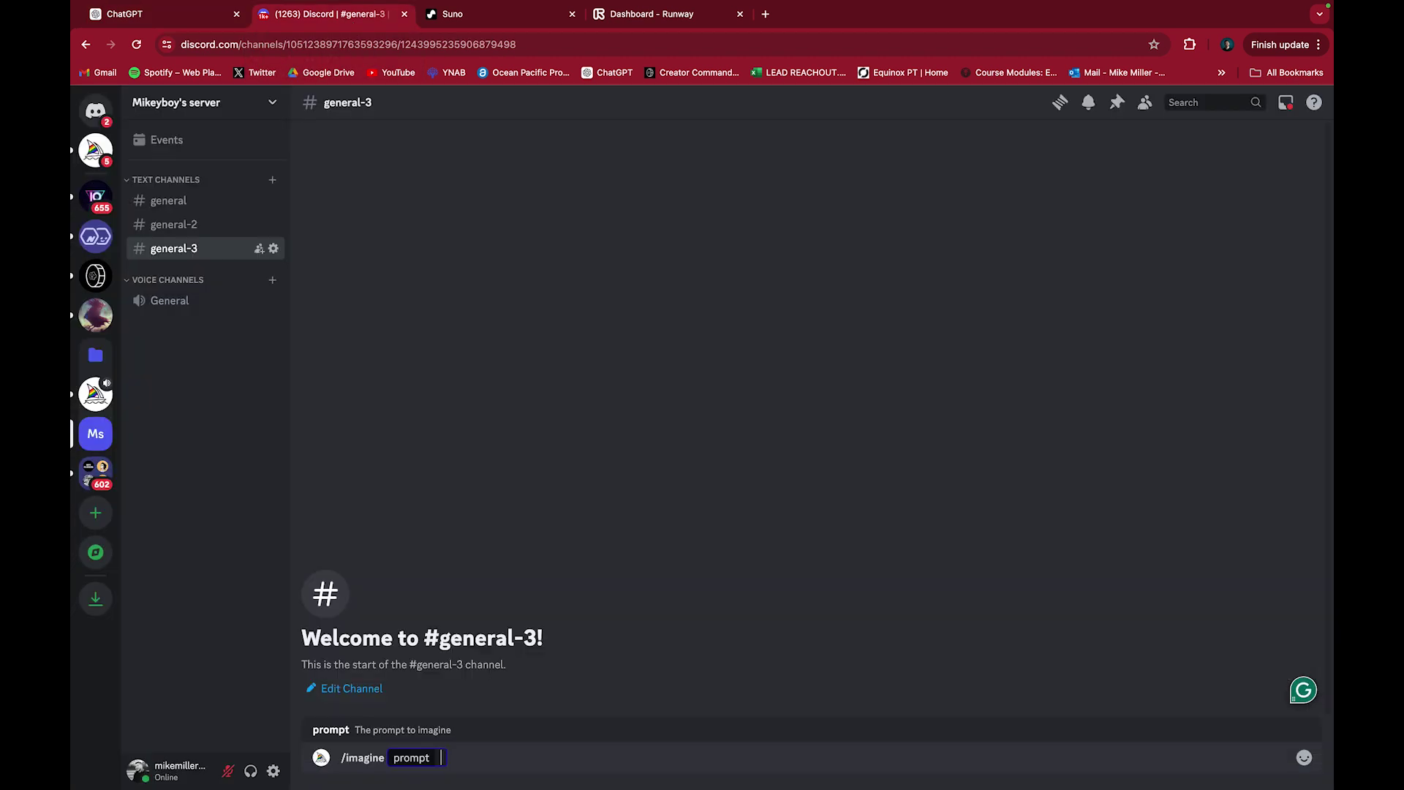
key(super+v)
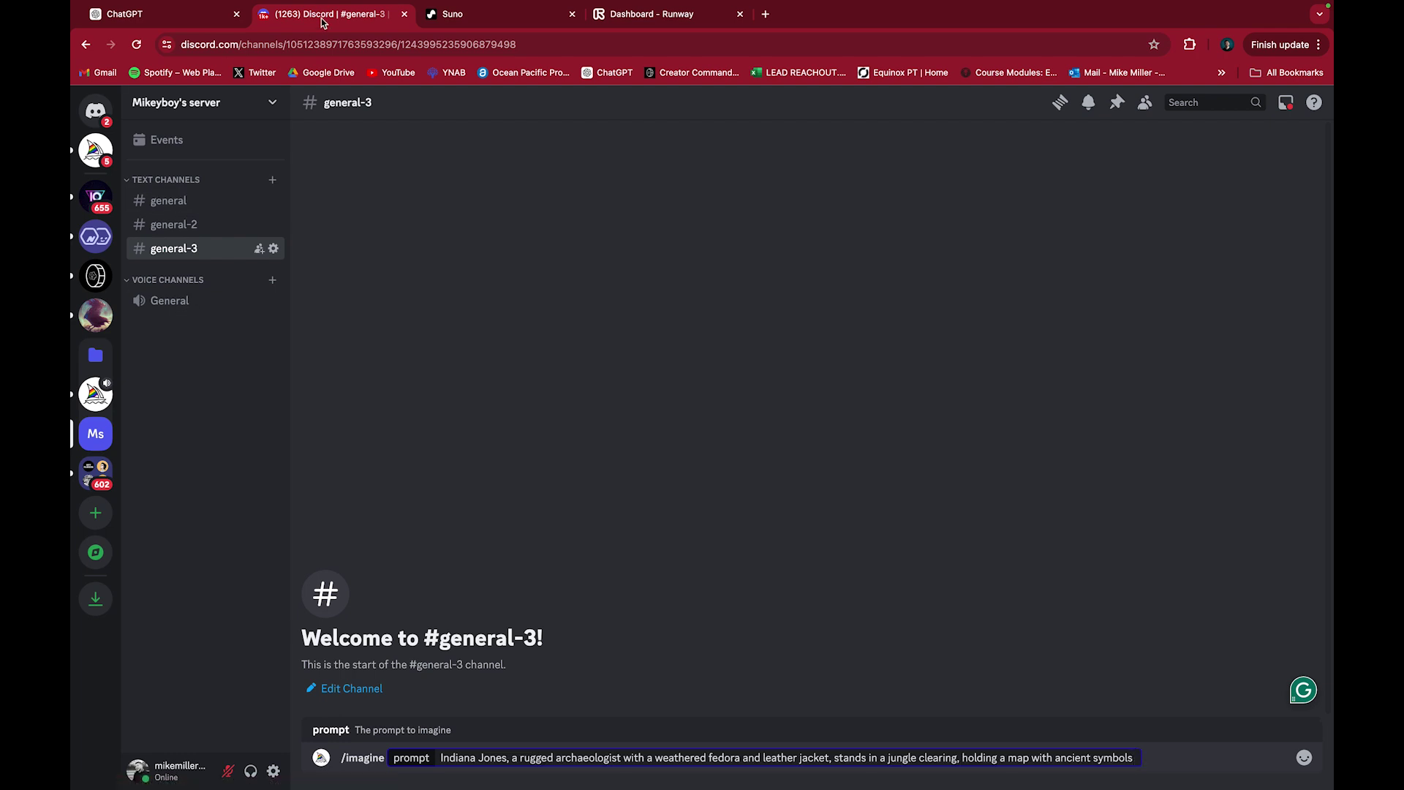
- Append the 1950s film style suffix from ChatGPT and submit the prompt
click(146, 18)
click(507, 386)
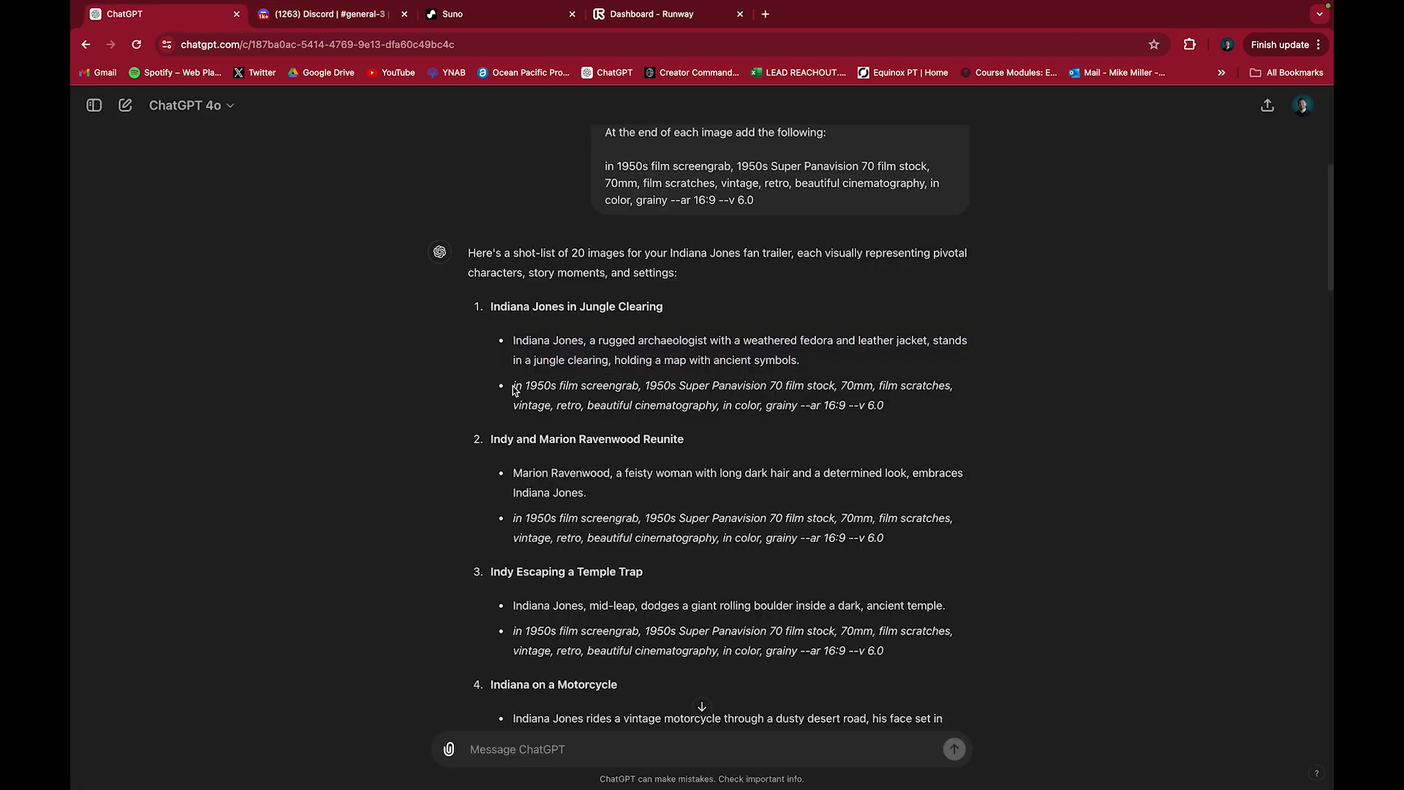
drag(514, 388, 899, 404)
key(super+c)
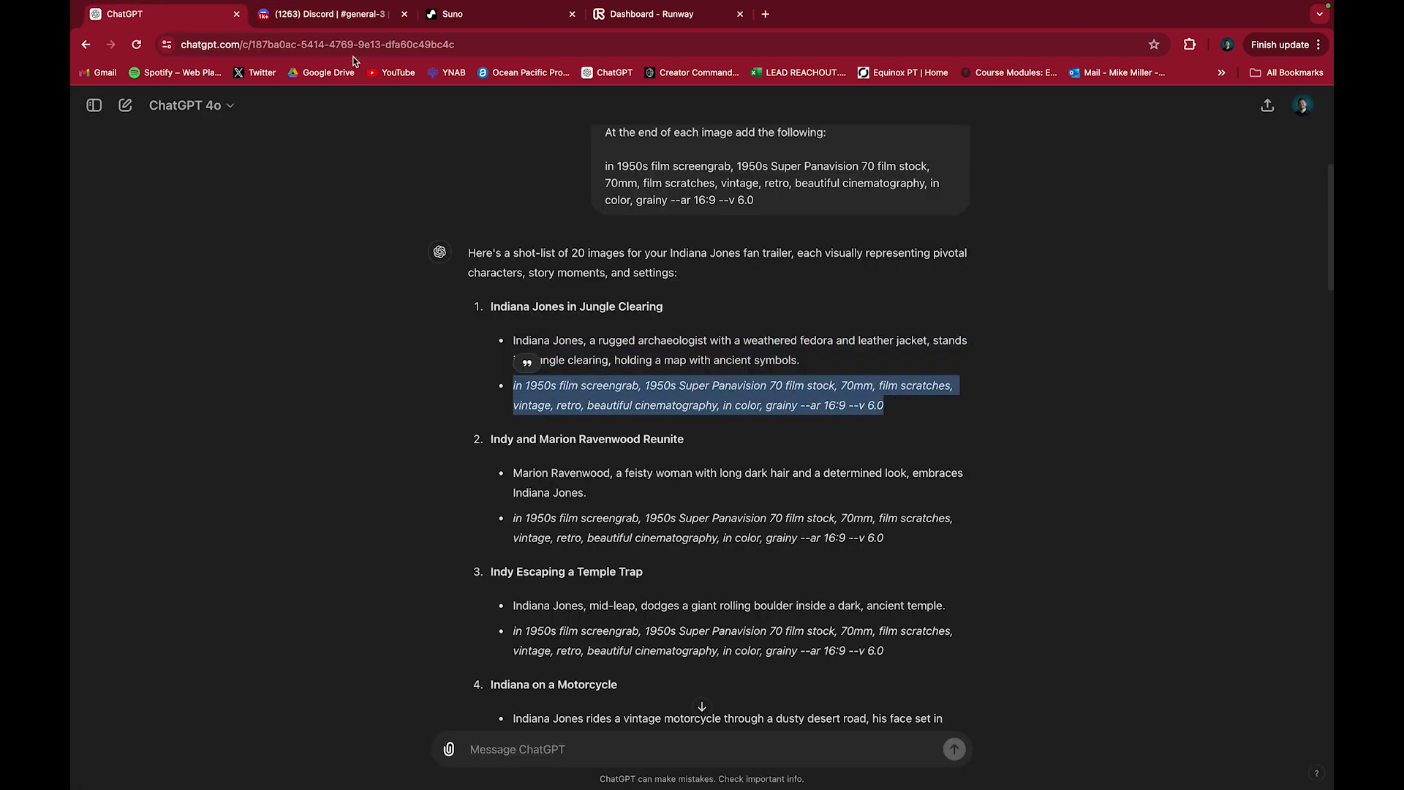
click(347, 17)
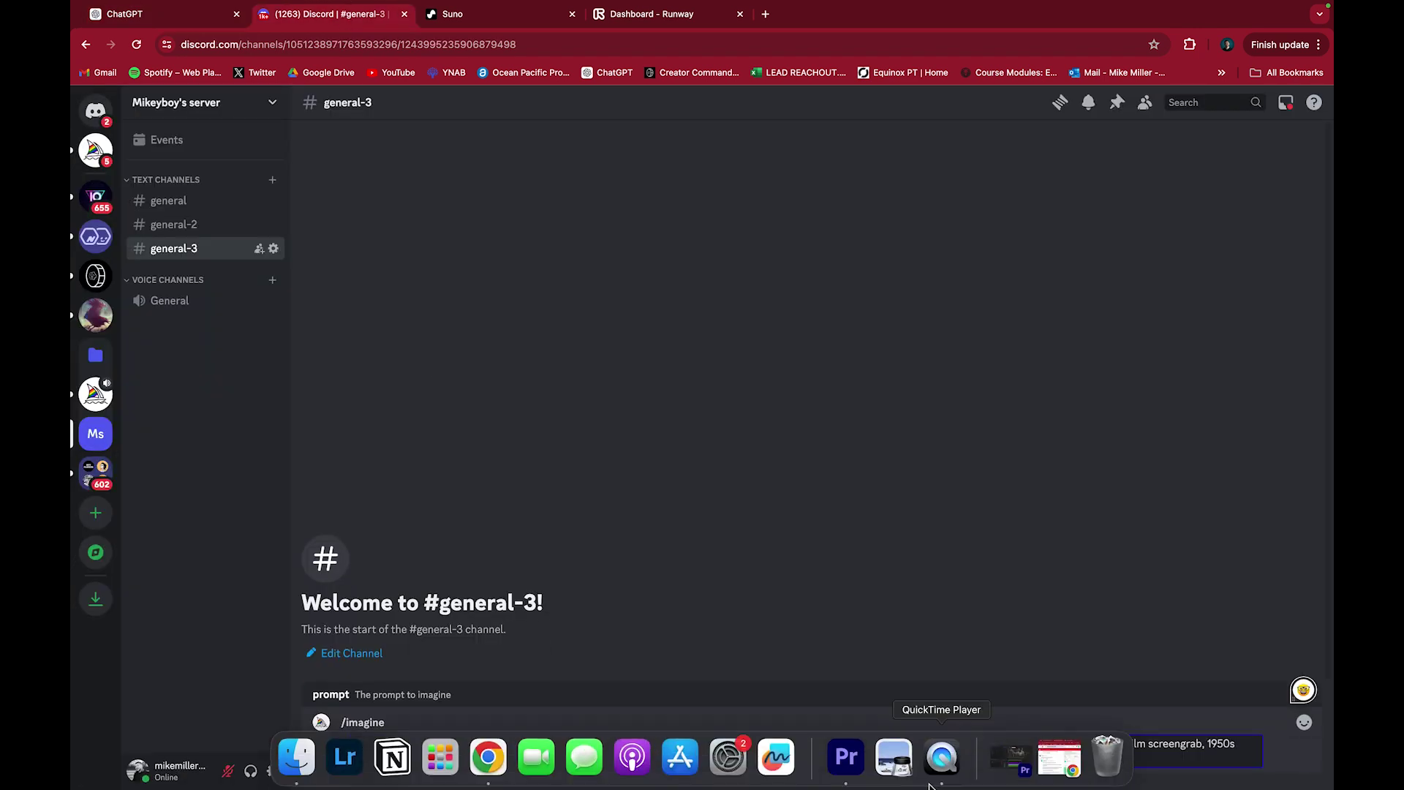
key(super+v)
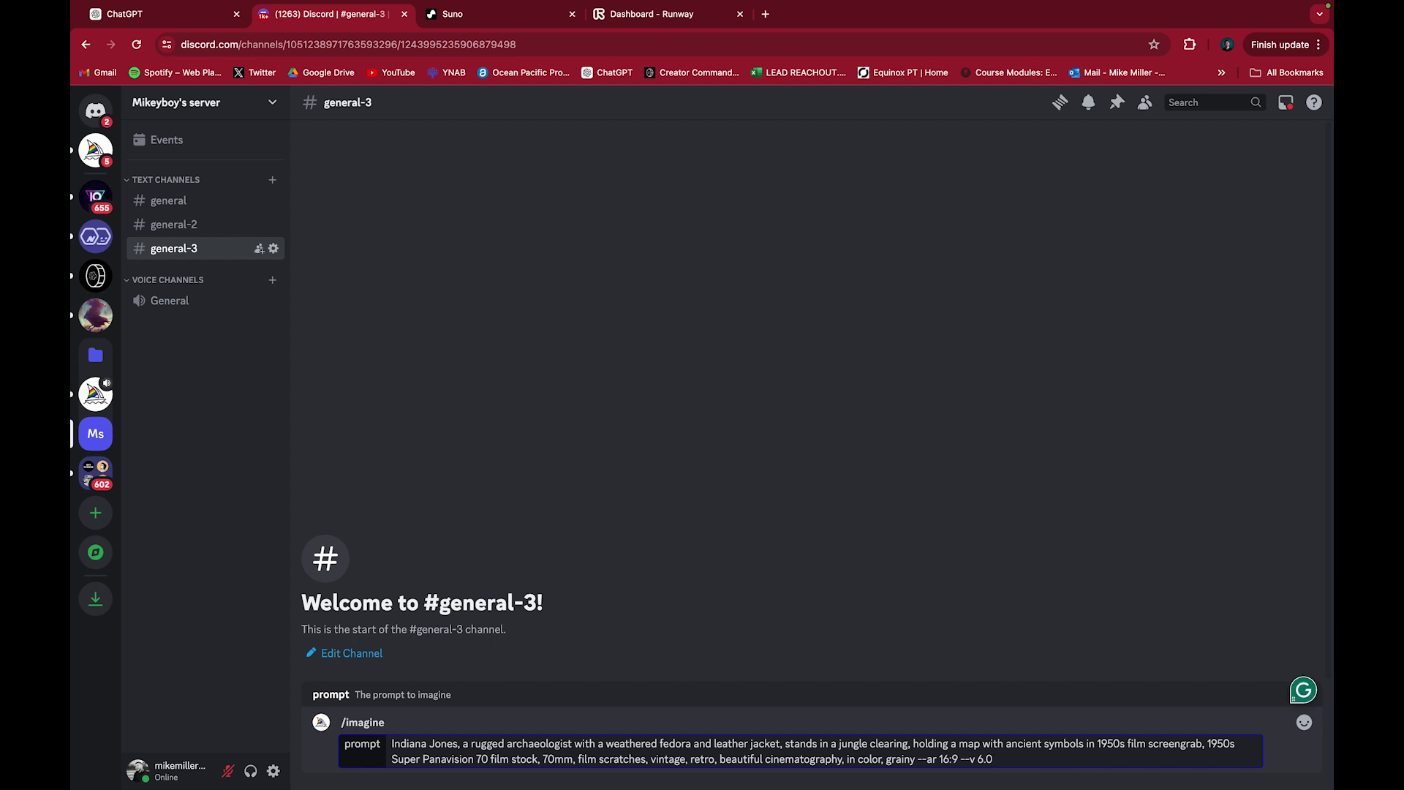
key(Return)
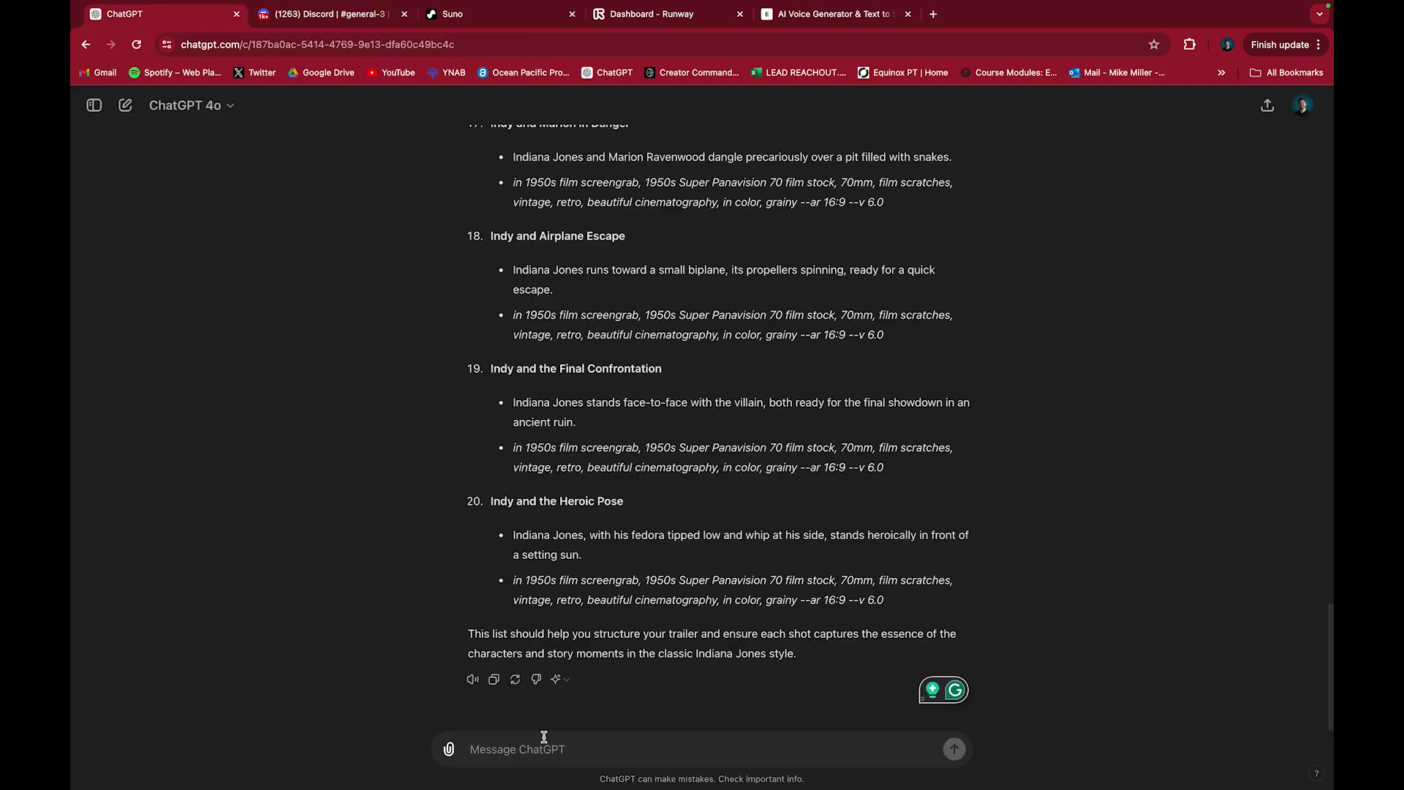
- Ask ChatGPT for a 155-word, one-paragraph 1950s Indiana Jones trailer voice-over narration
click(544, 737)
text(I want)
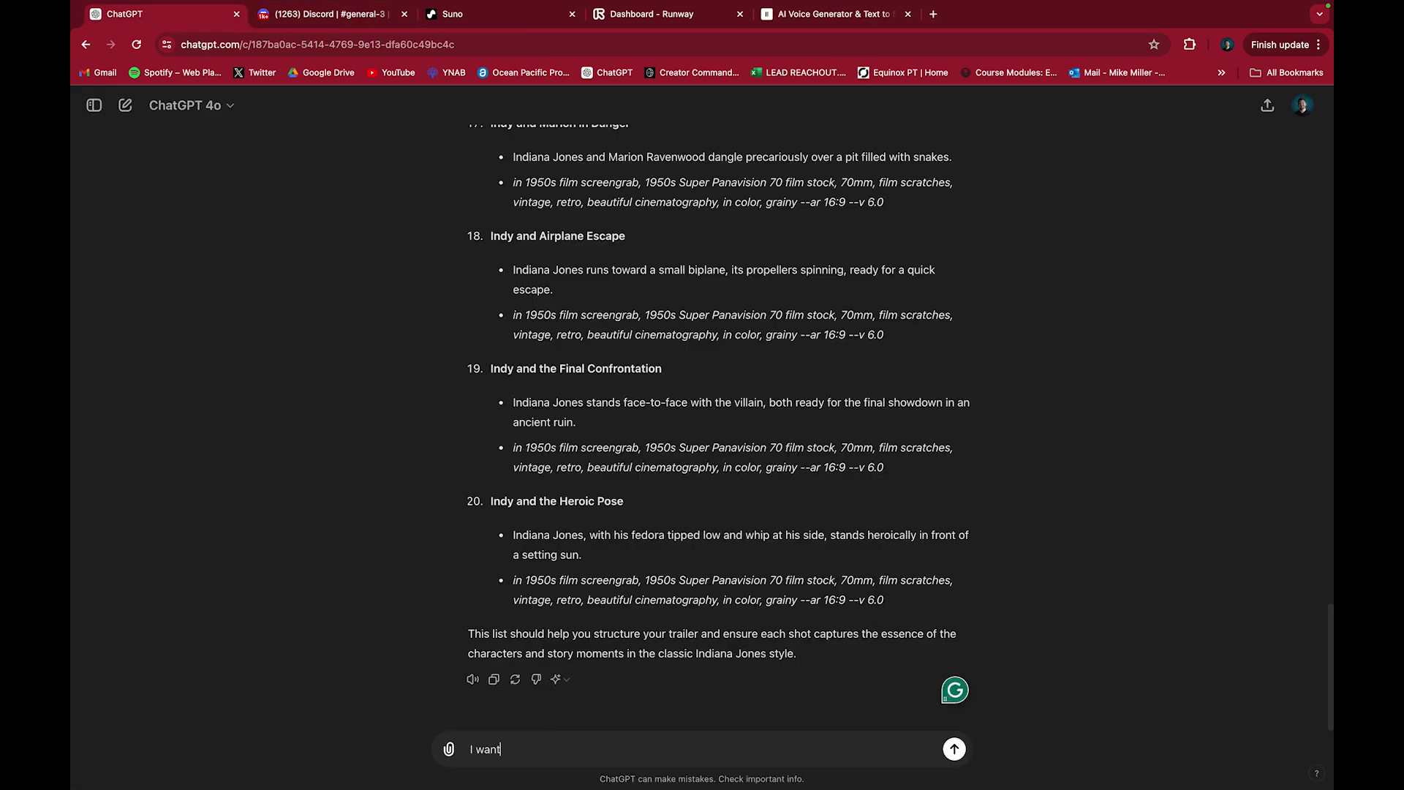
text( you to write a voice-over narrati)
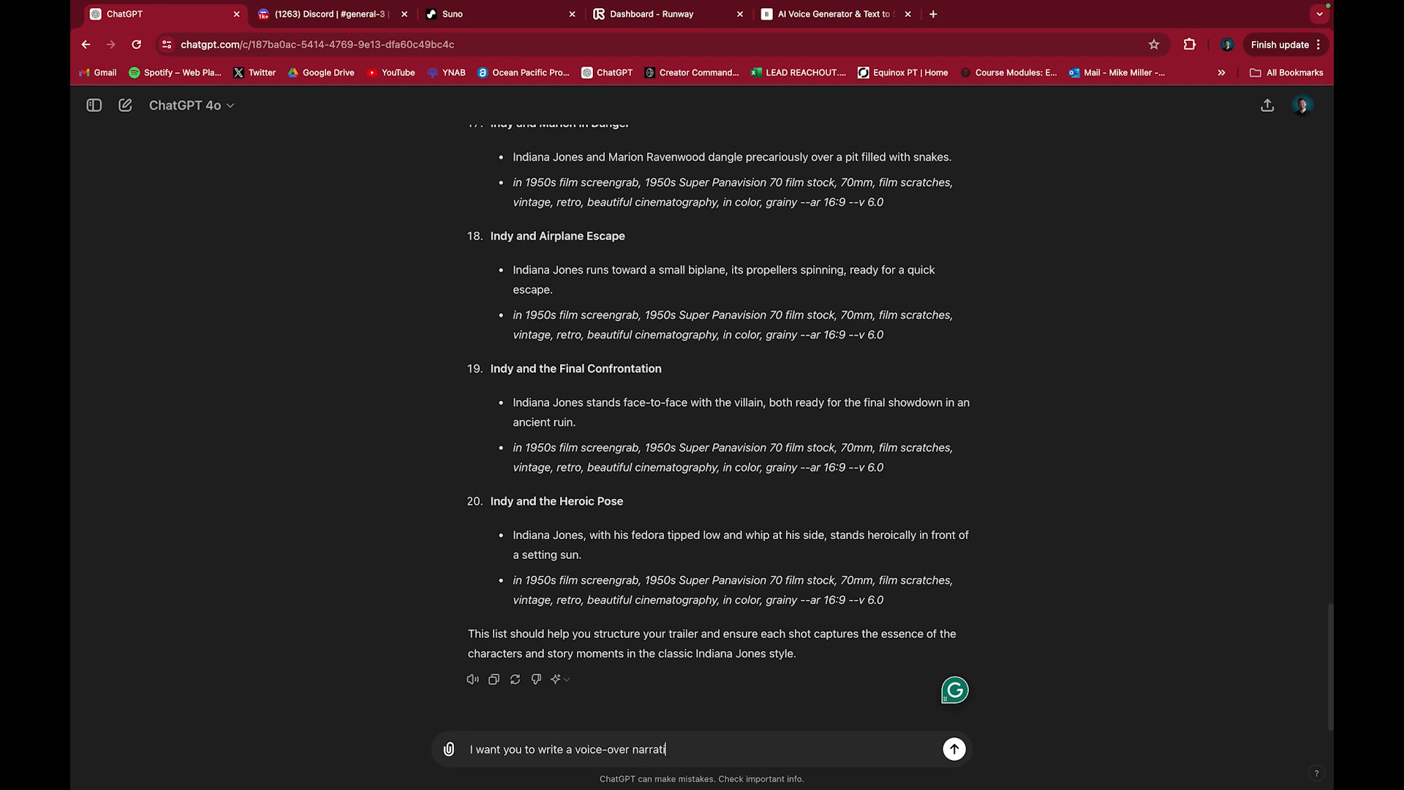
text(on for a 1950s trailer of Indiana)
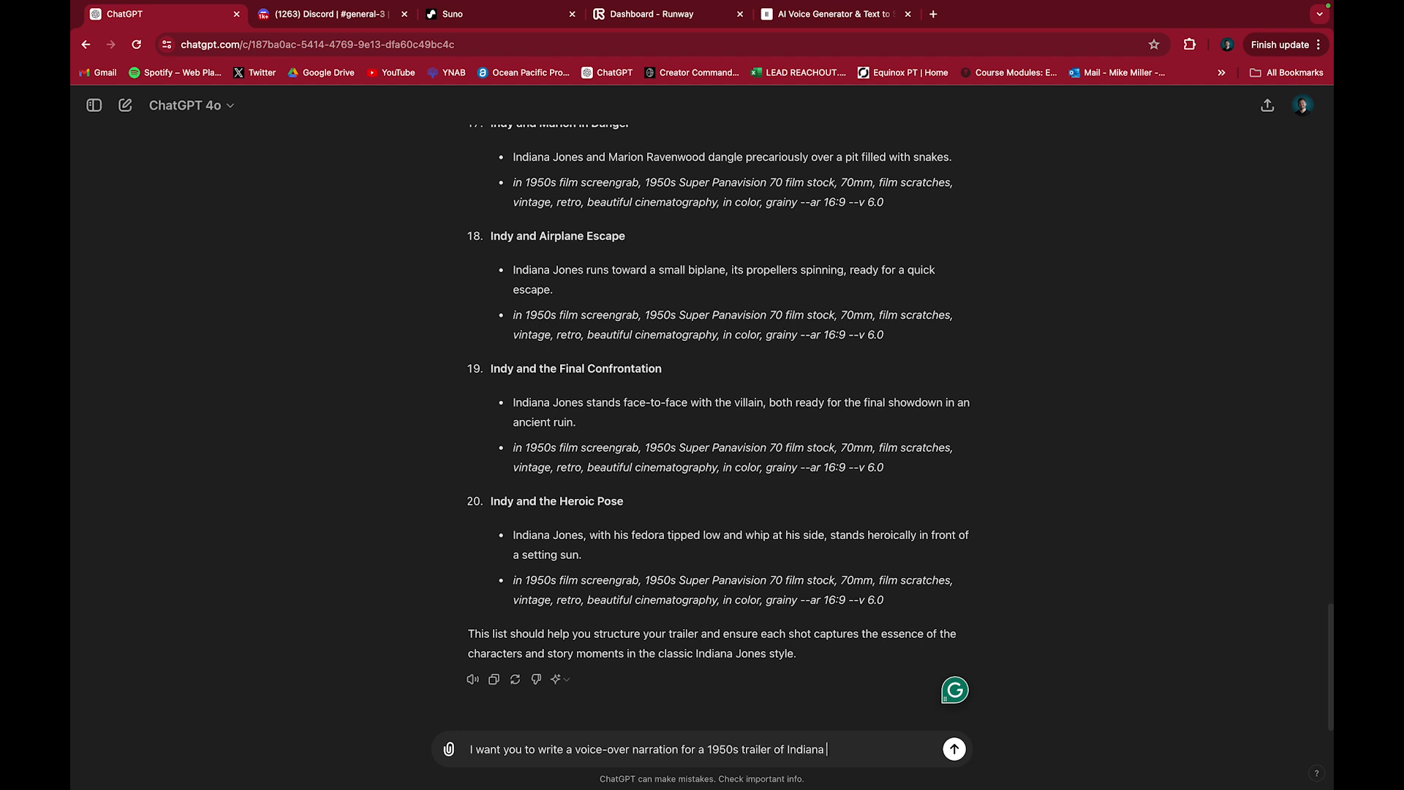
text( Jones. Lit)
key(BackSpace)
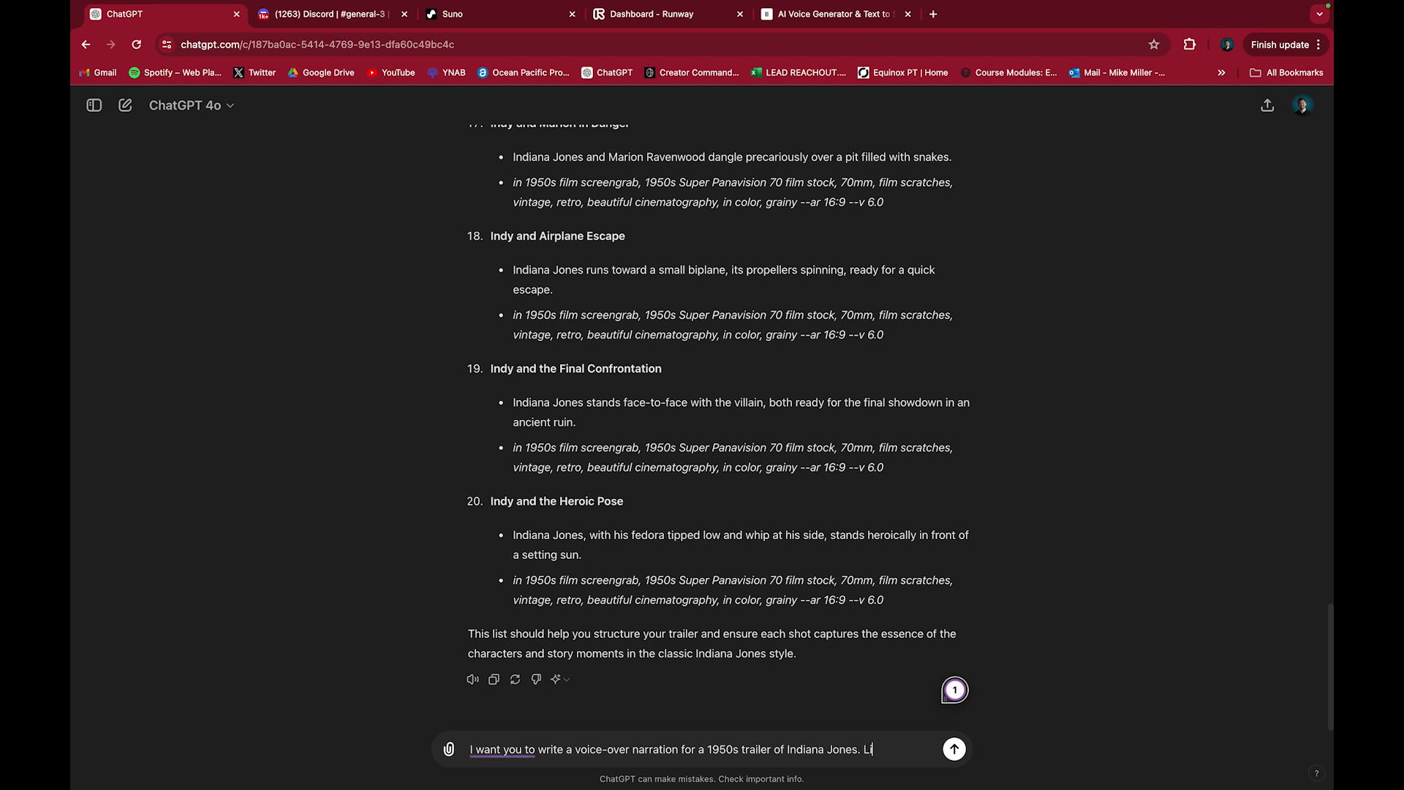
text(mit it to 155 w)
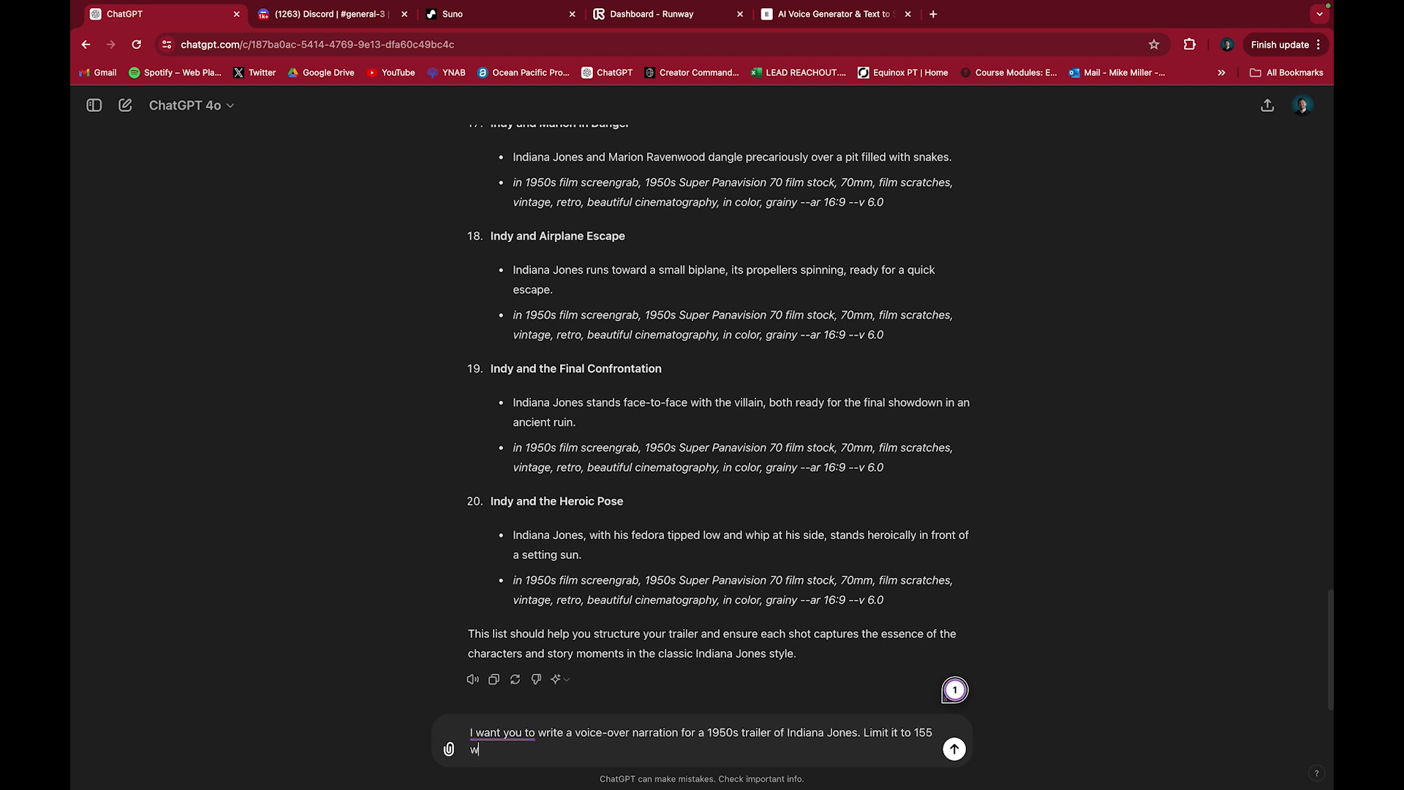
text(ords and)
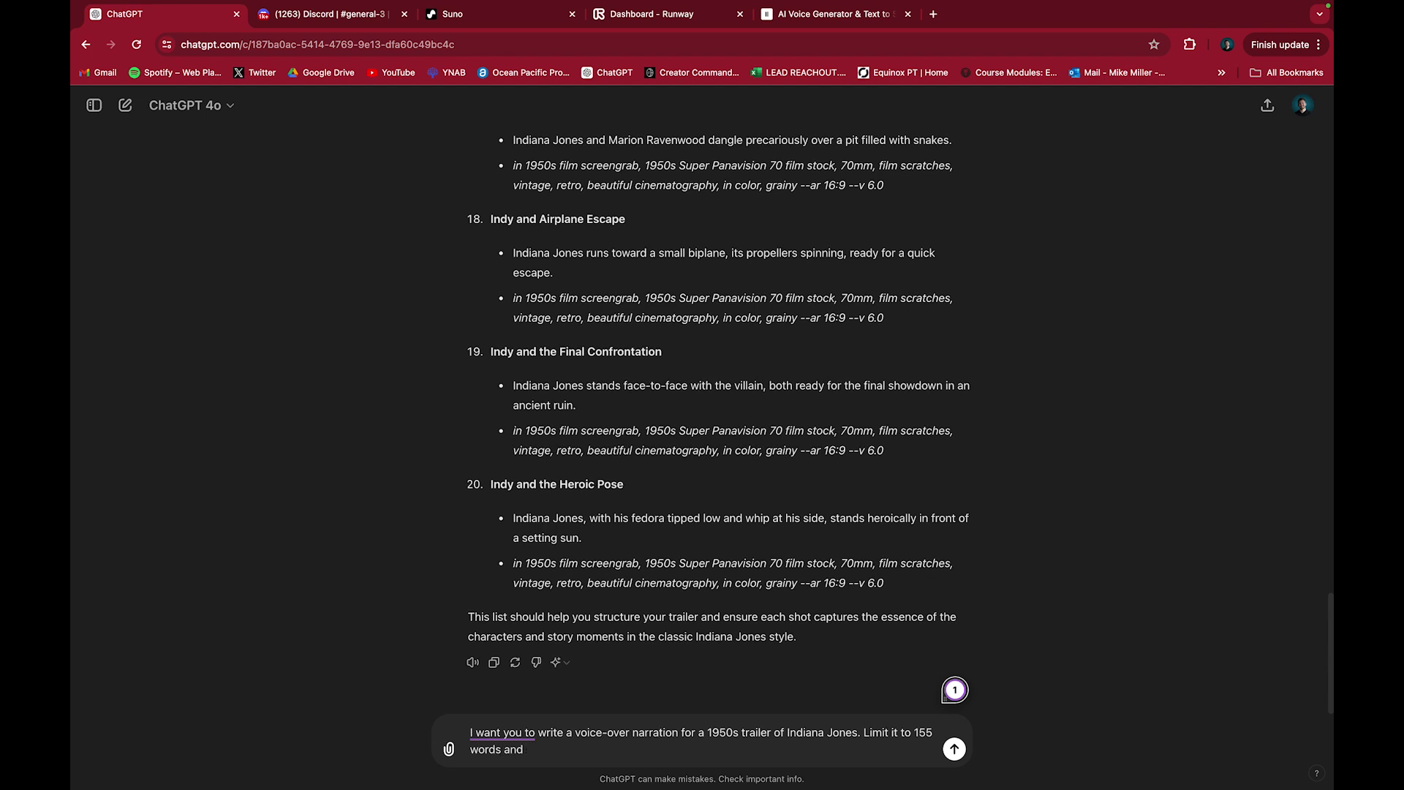
text( sdisplay it as one pagragraph. )
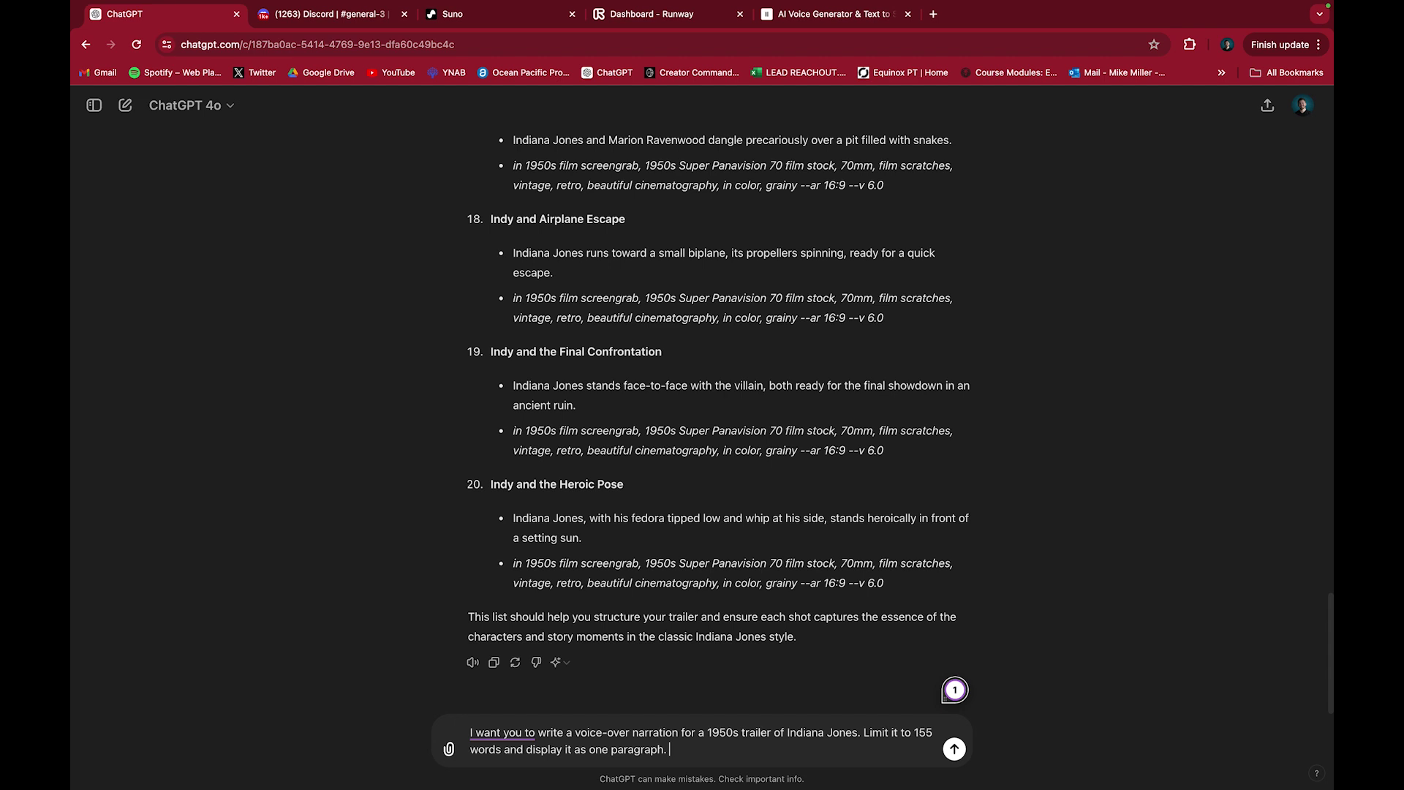
text(No camera shots, angles, etc. Just text.)
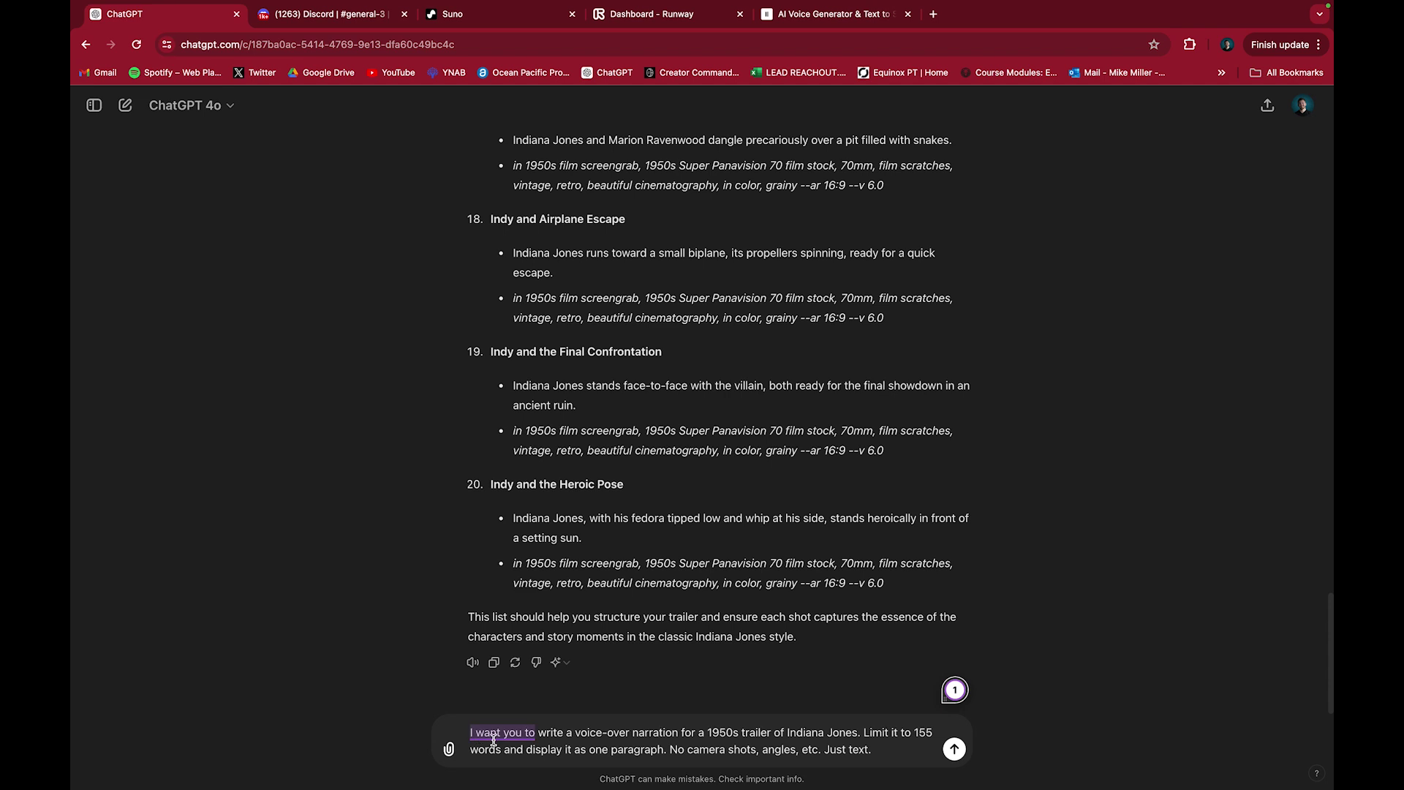
key(Return)
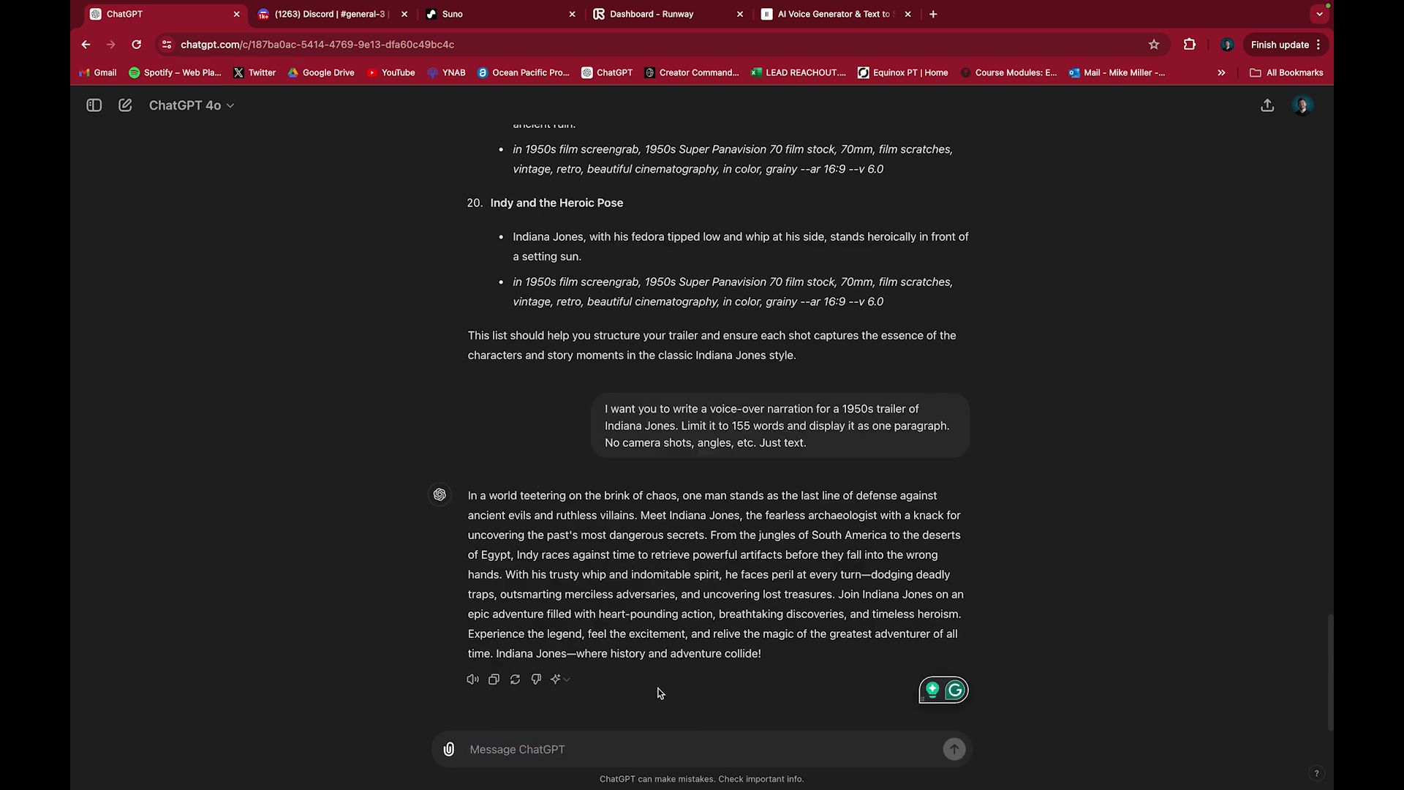
- Have the narration end with "Coming to a theater near you..." and select the revised paragraph
text(At the end )
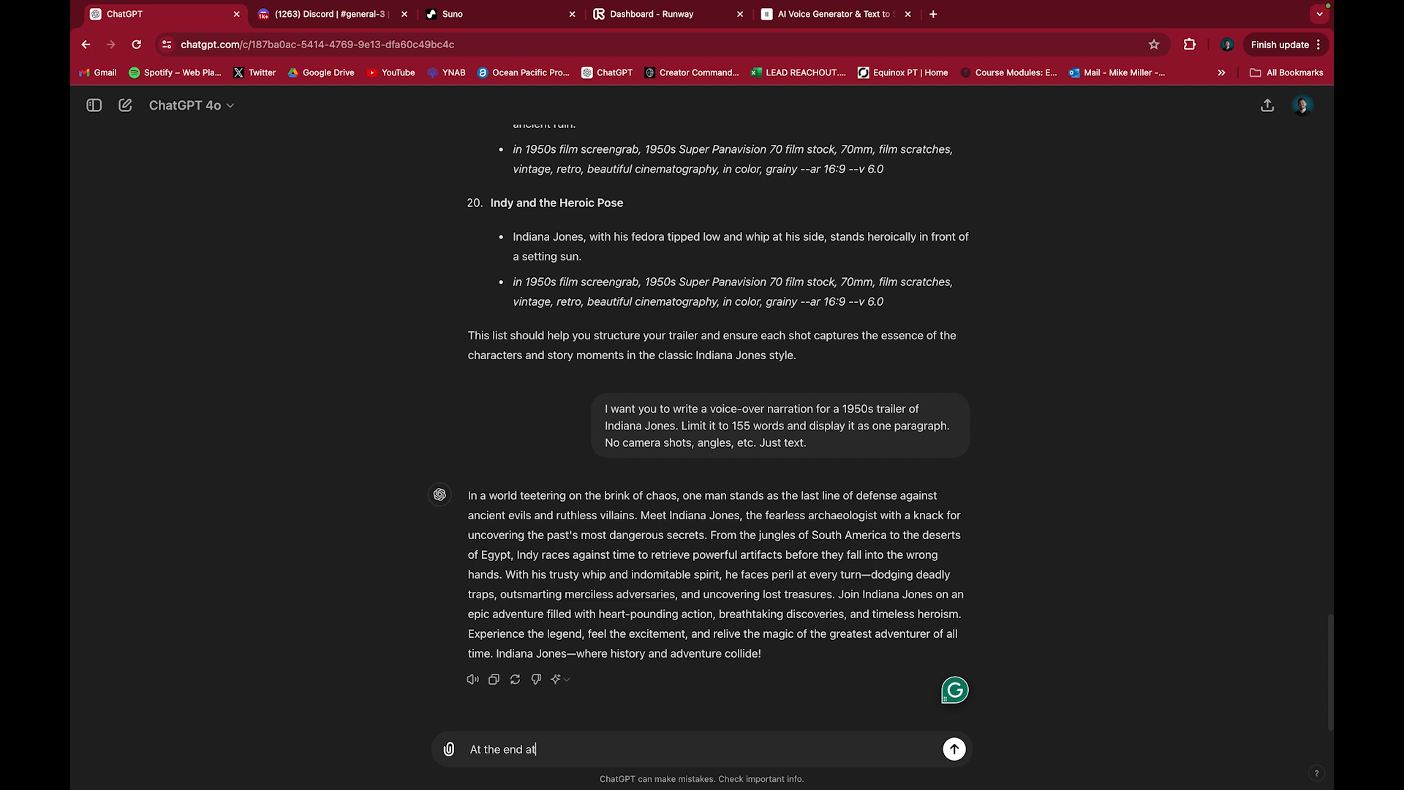
text(add "C)
key(BackSpace)
text(coming to a theater near you...")
key(Return)
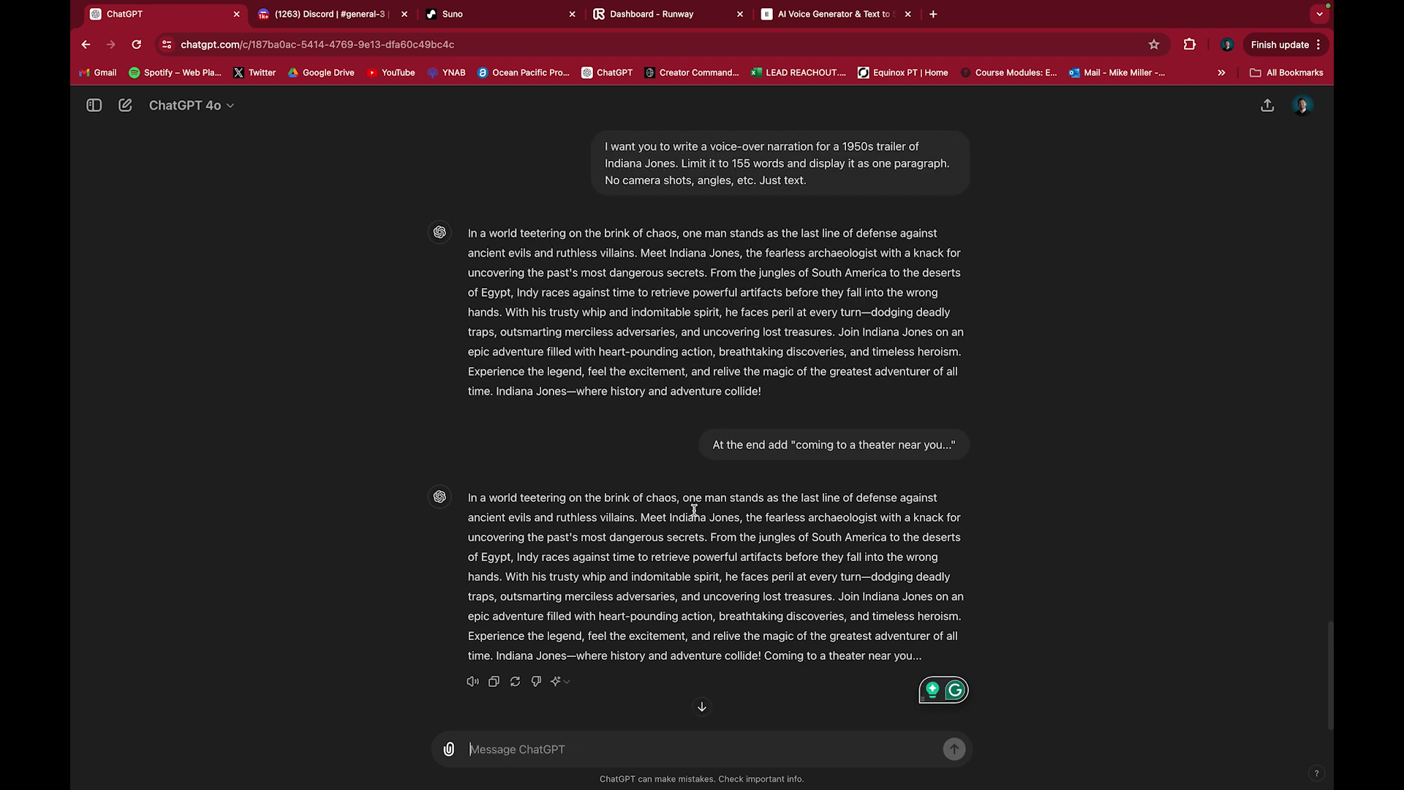
drag(470, 497, 933, 663)
key(super+c)
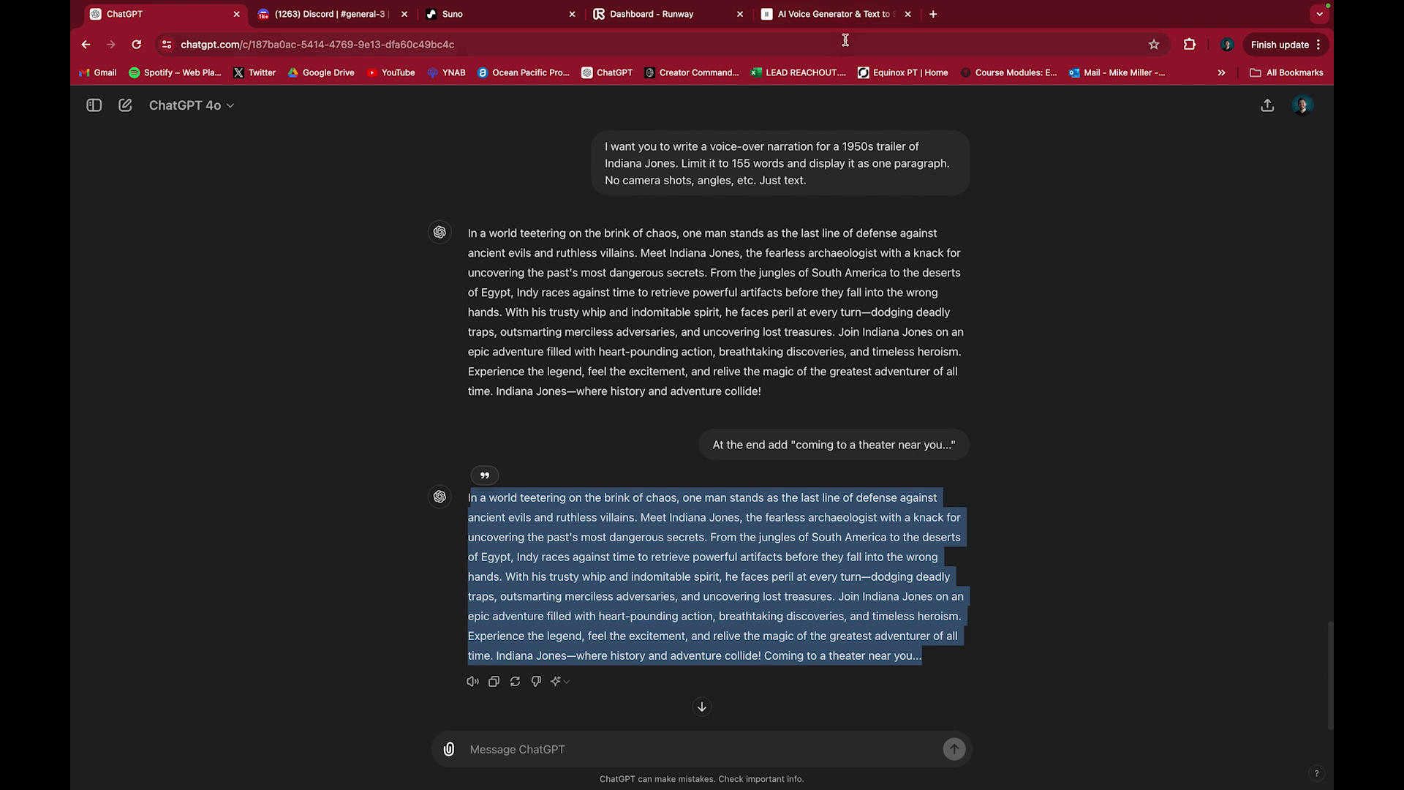
- Paste the Indiana Jones narration into ElevenLabs' speech synthesis text box
click(841, 15)
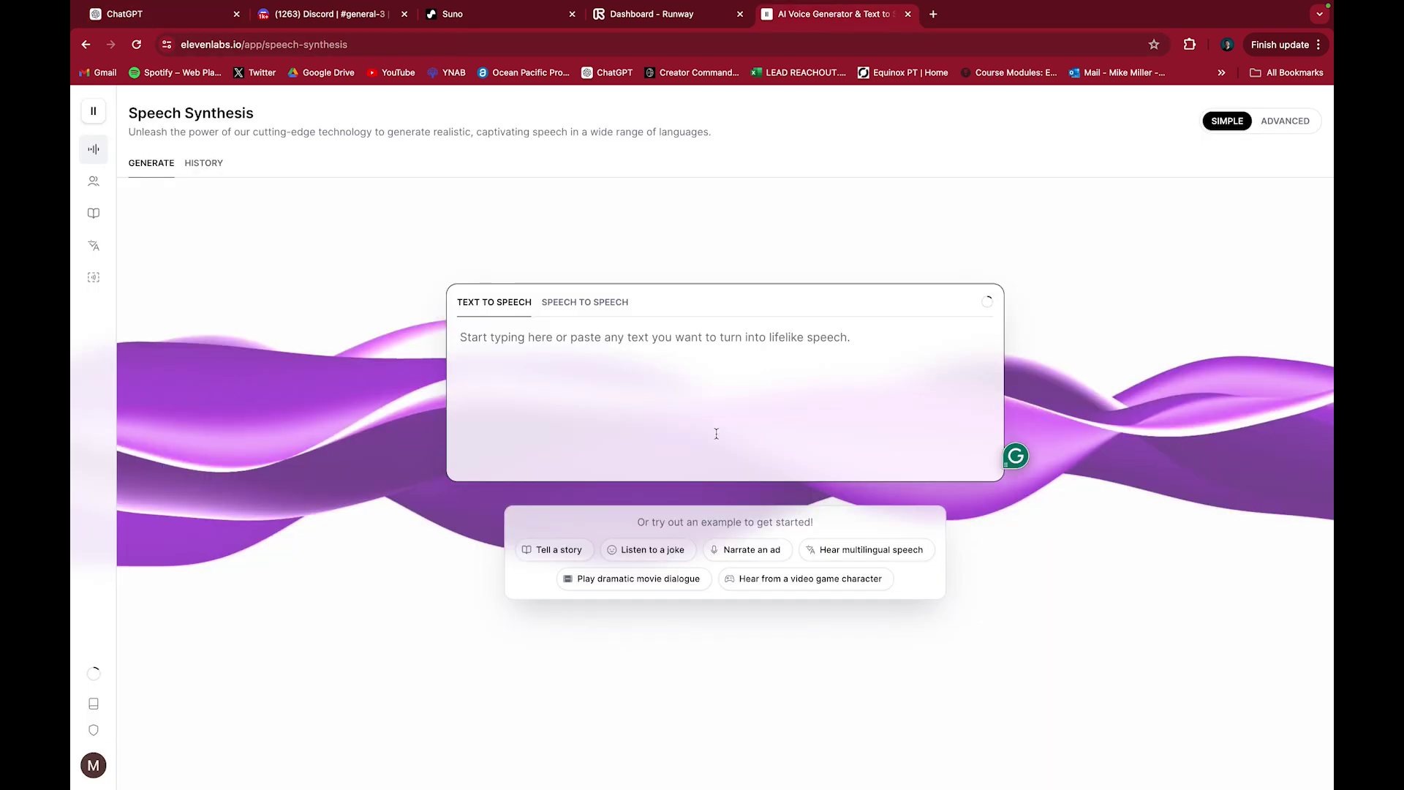
click(666, 349)
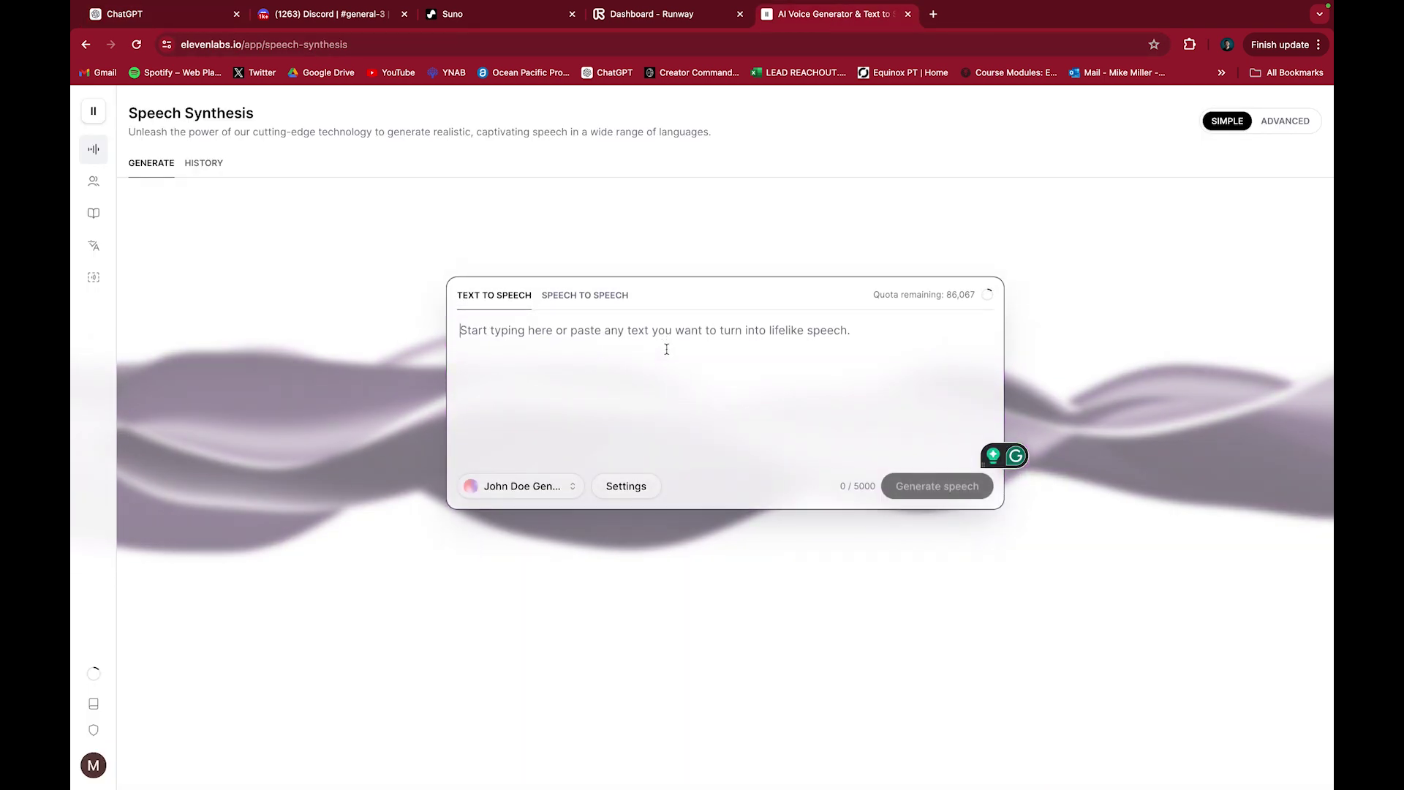
key(super+v)
click(461, 323)
text(I)
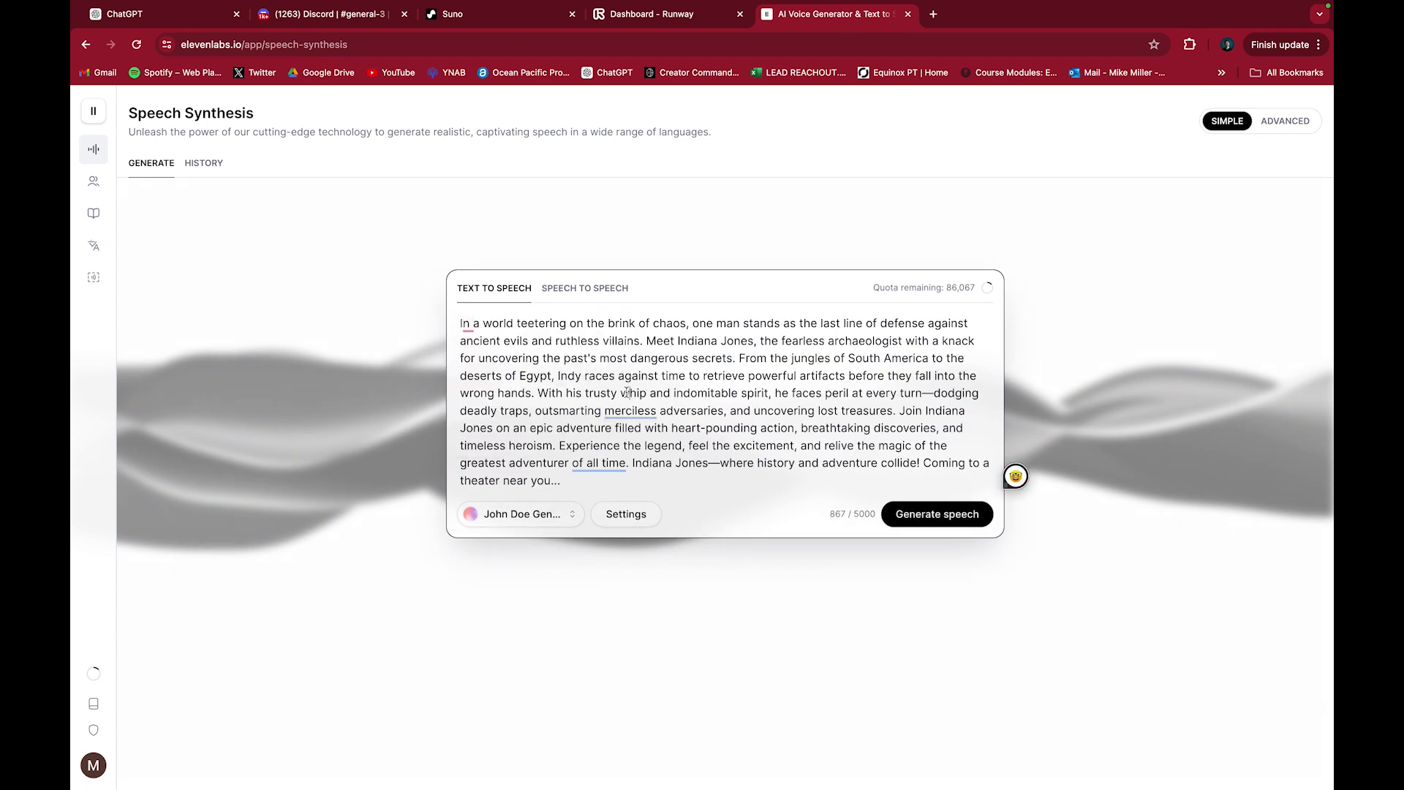
- Generate the voice-over, stop playback, and download the audio file
click(953, 521)
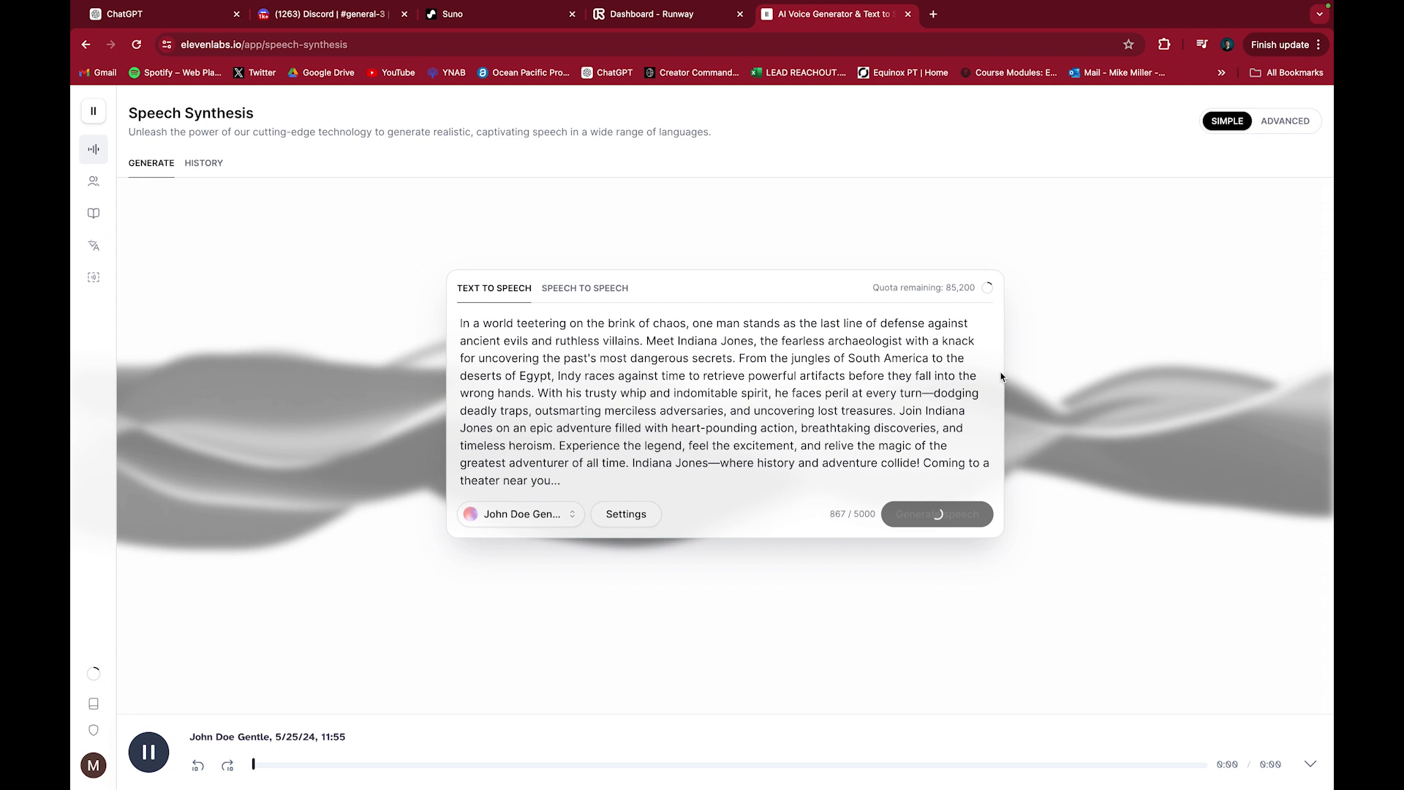
click(154, 751)
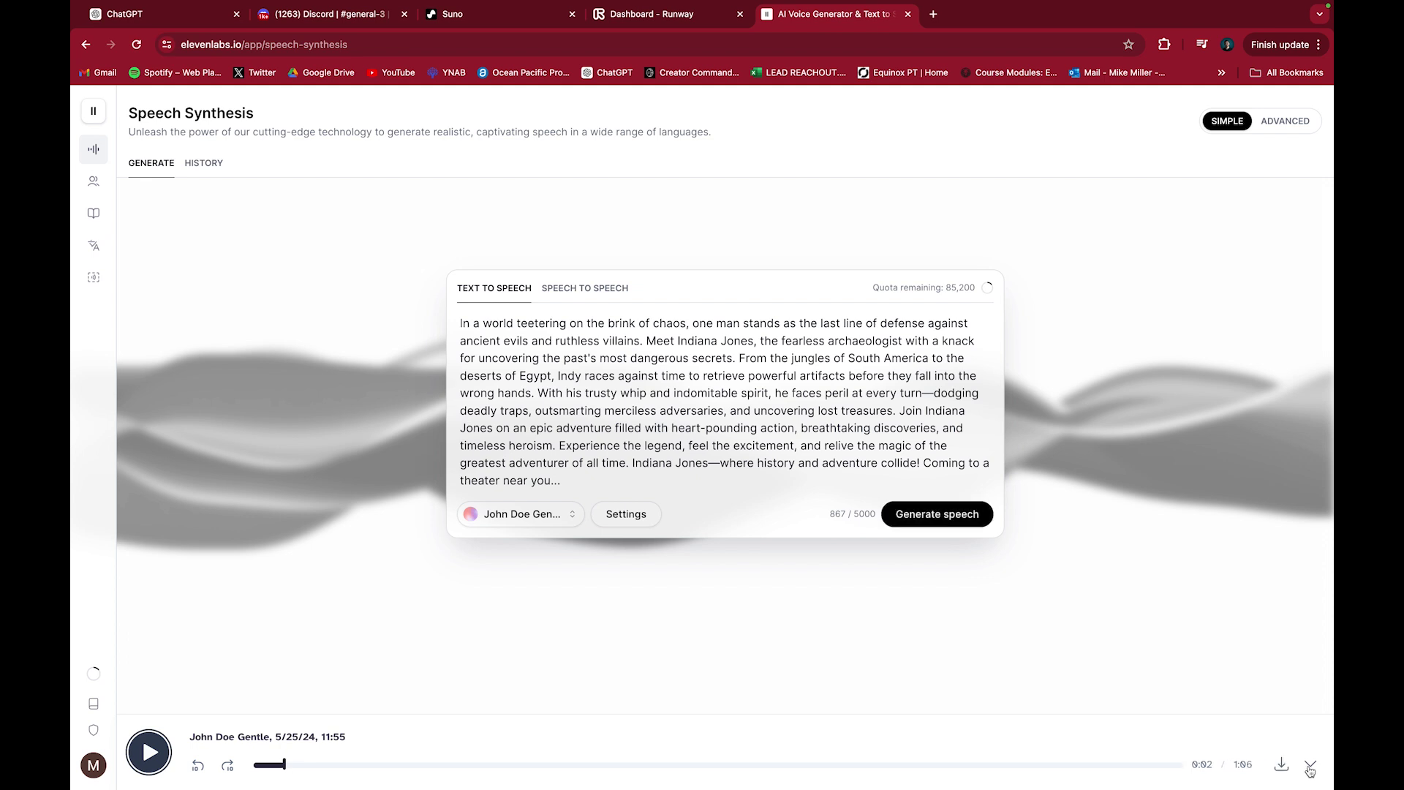
click(1281, 768)
key(Return)
key(super+2)
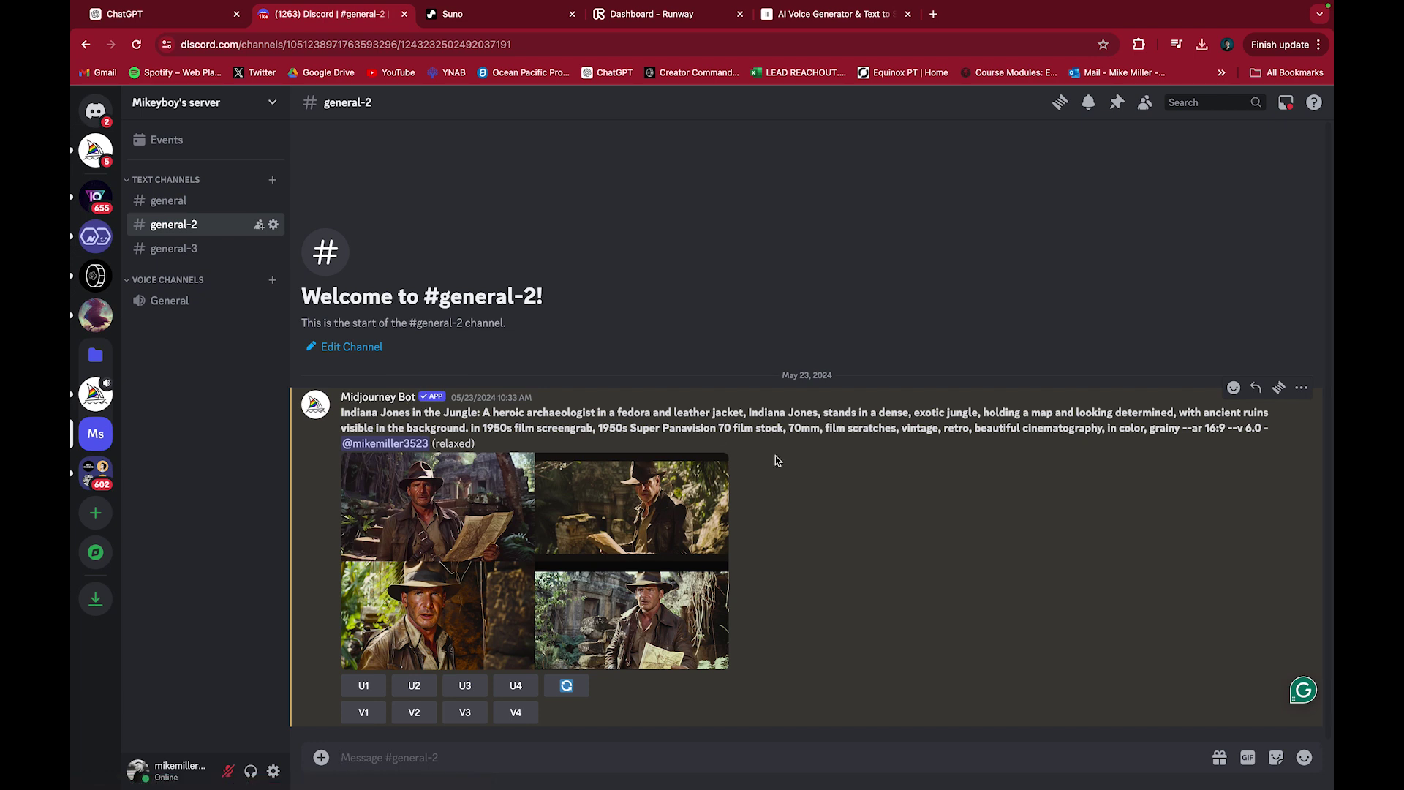
- Upscale image 1 of the jungle grid with U1 and save it via Save Image As
click(514, 532)
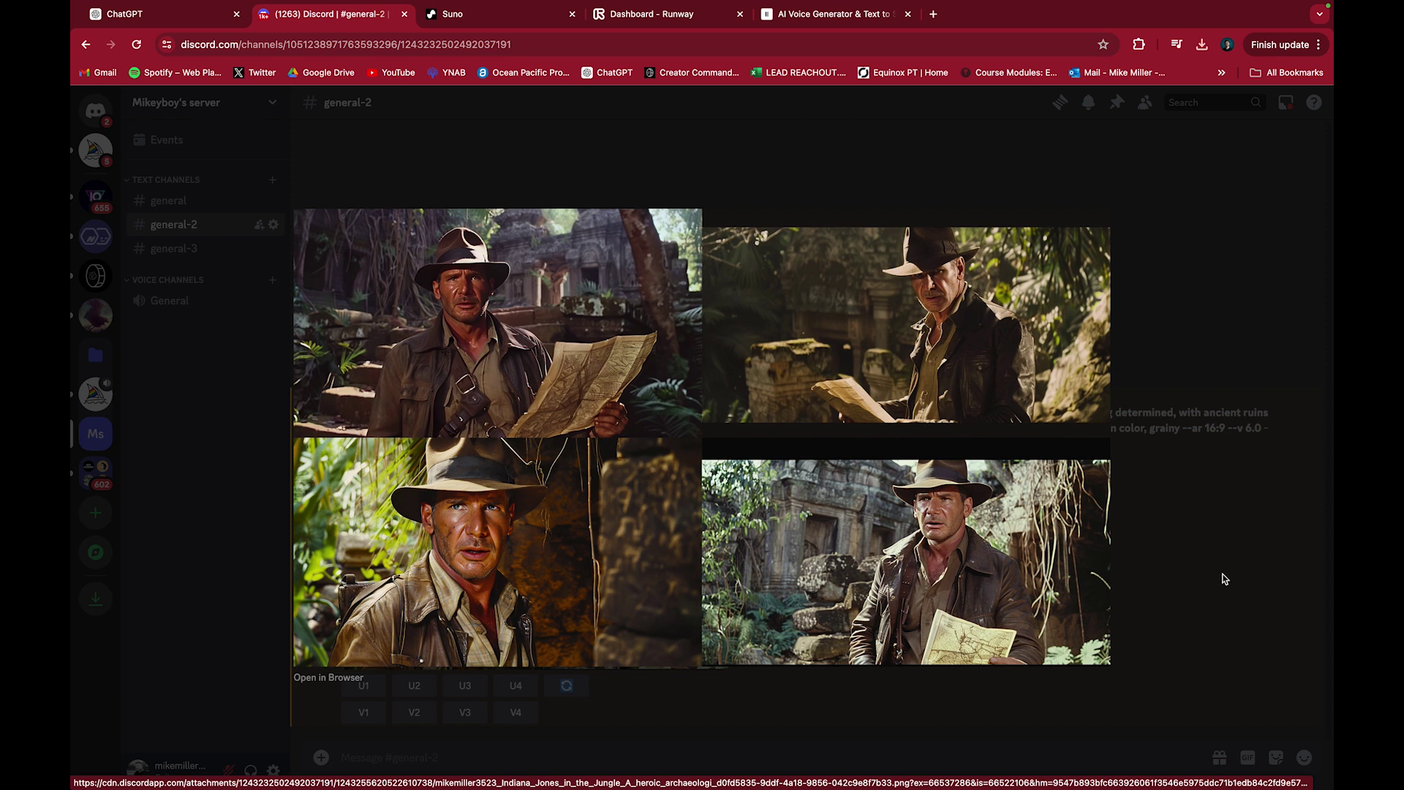
click(1267, 593)
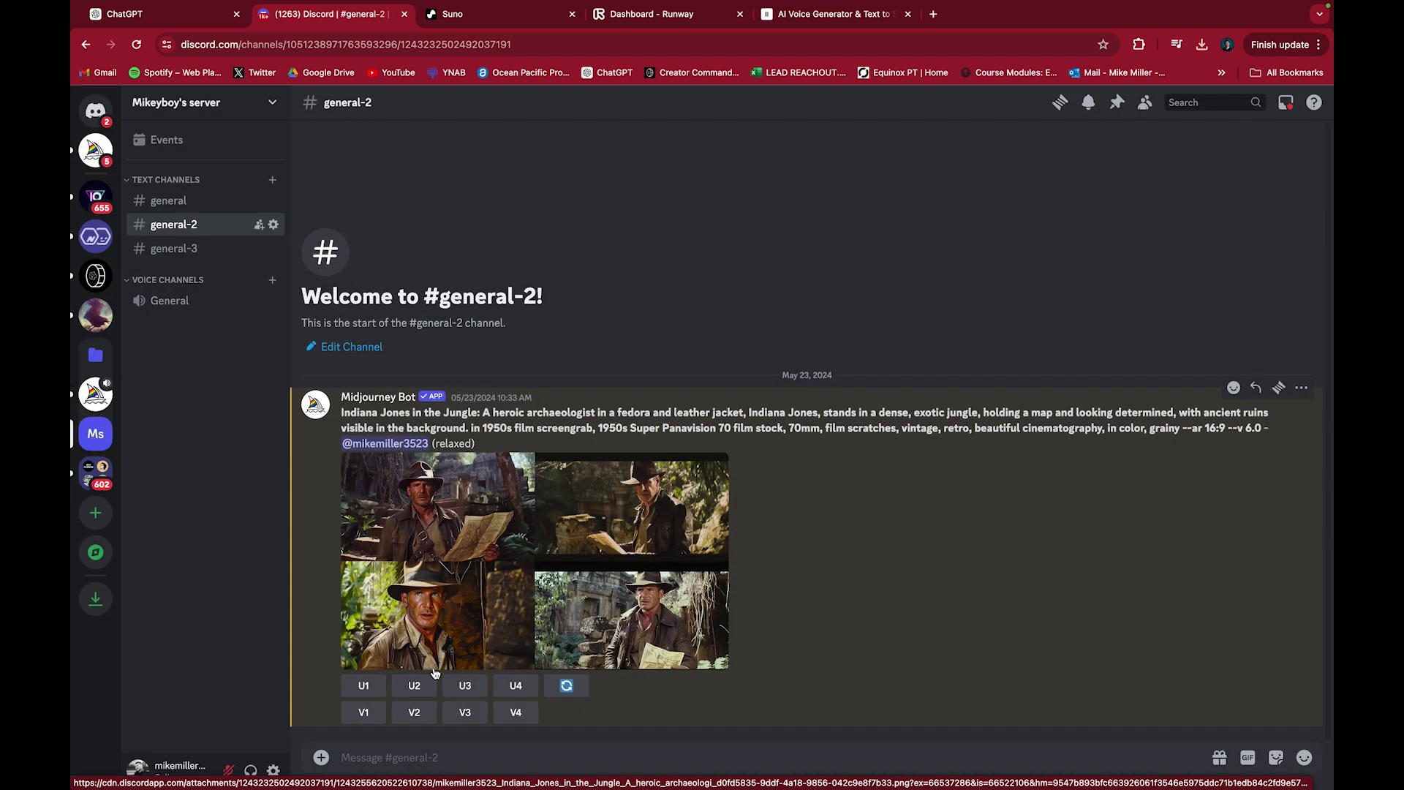
click(382, 684)
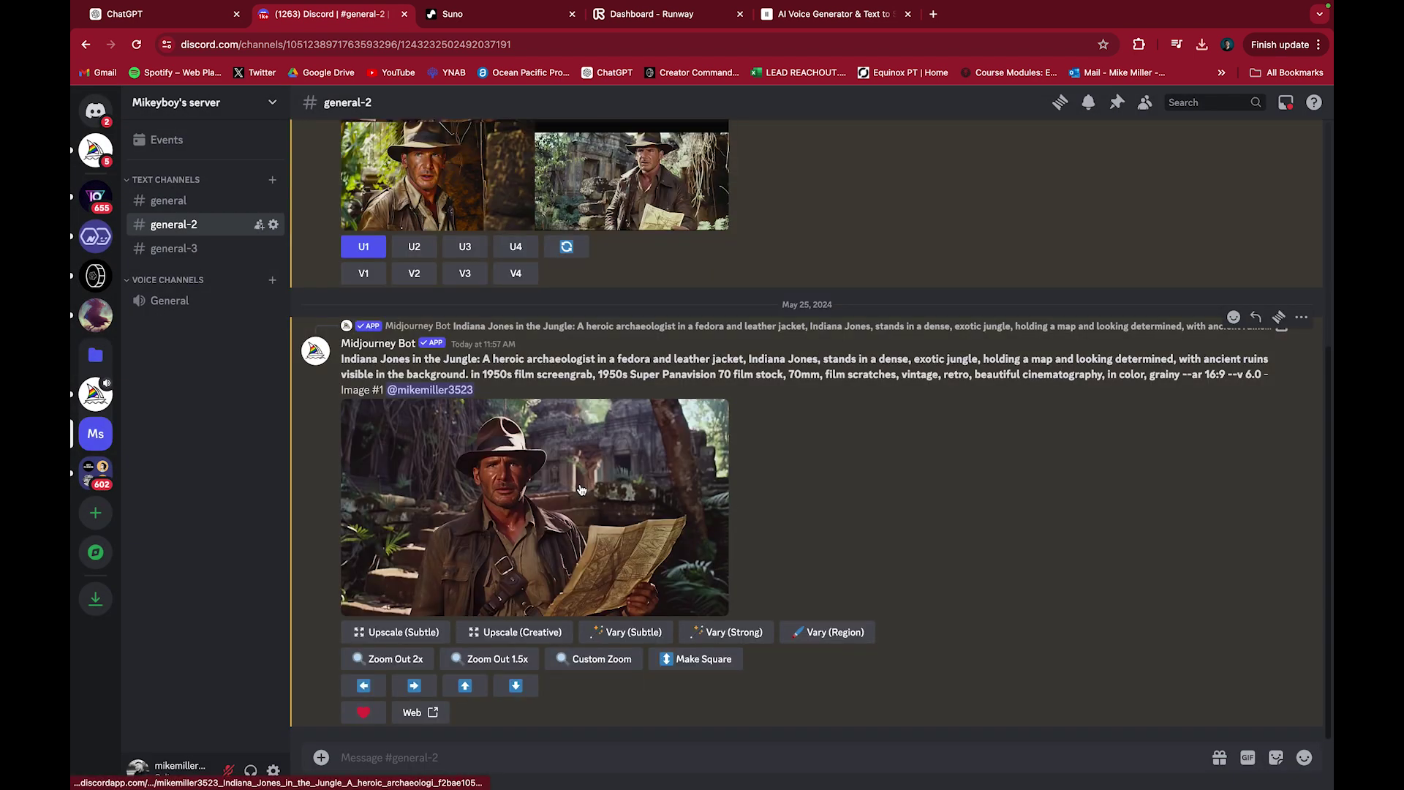
click(616, 469)
right_click(656, 458)
click(673, 476)
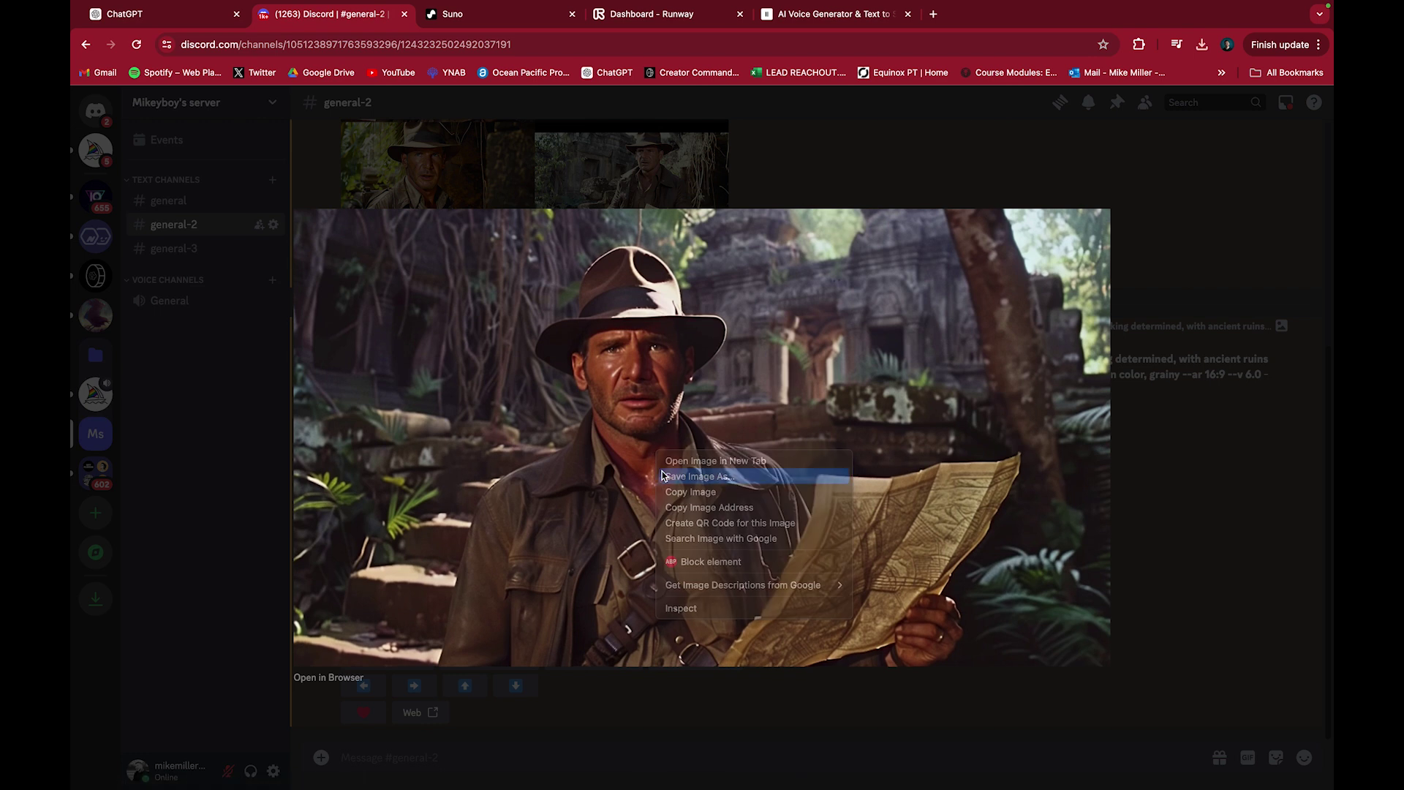
key(Escape)
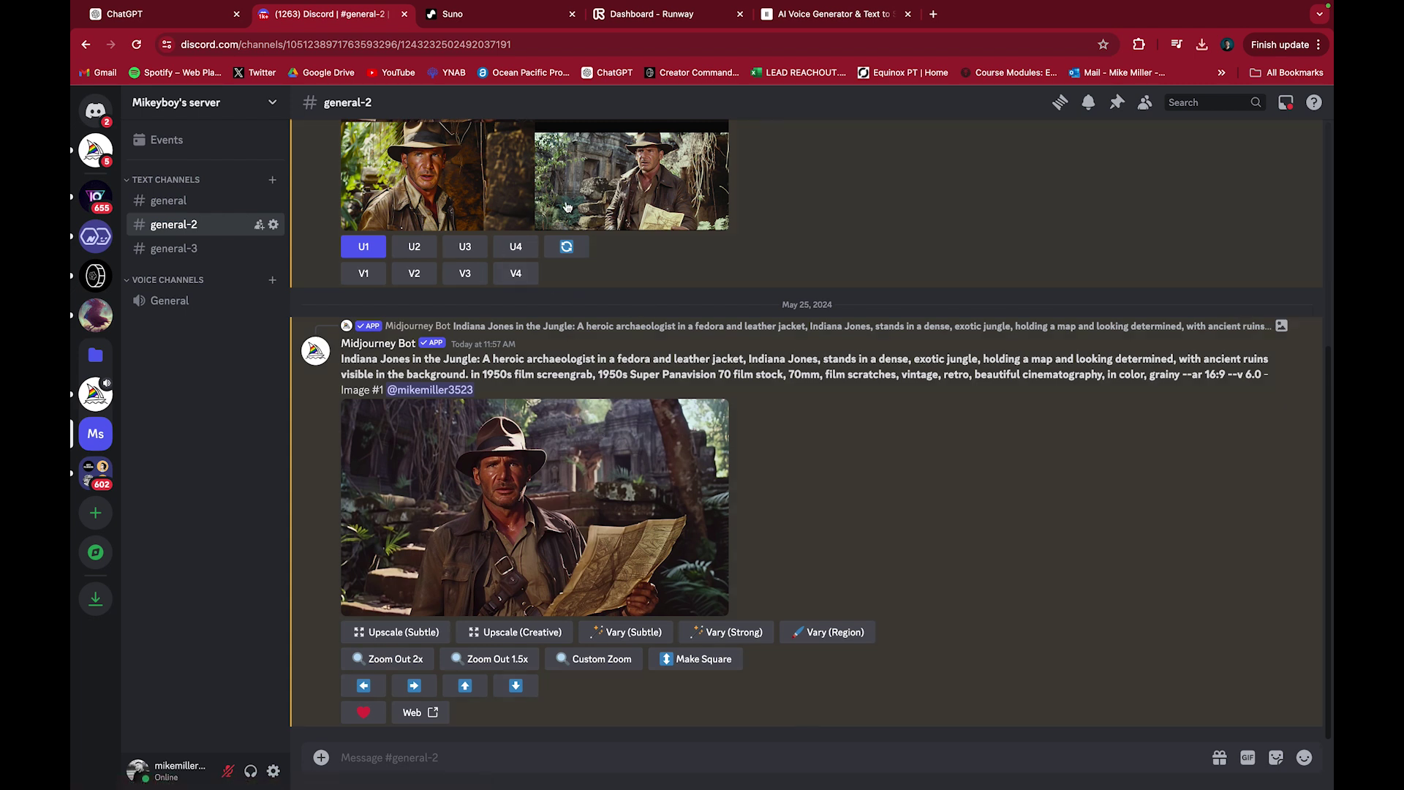
- Load the saved Indiana Jones map image into Runway's Text/Image to Video tool
click(654, 21)
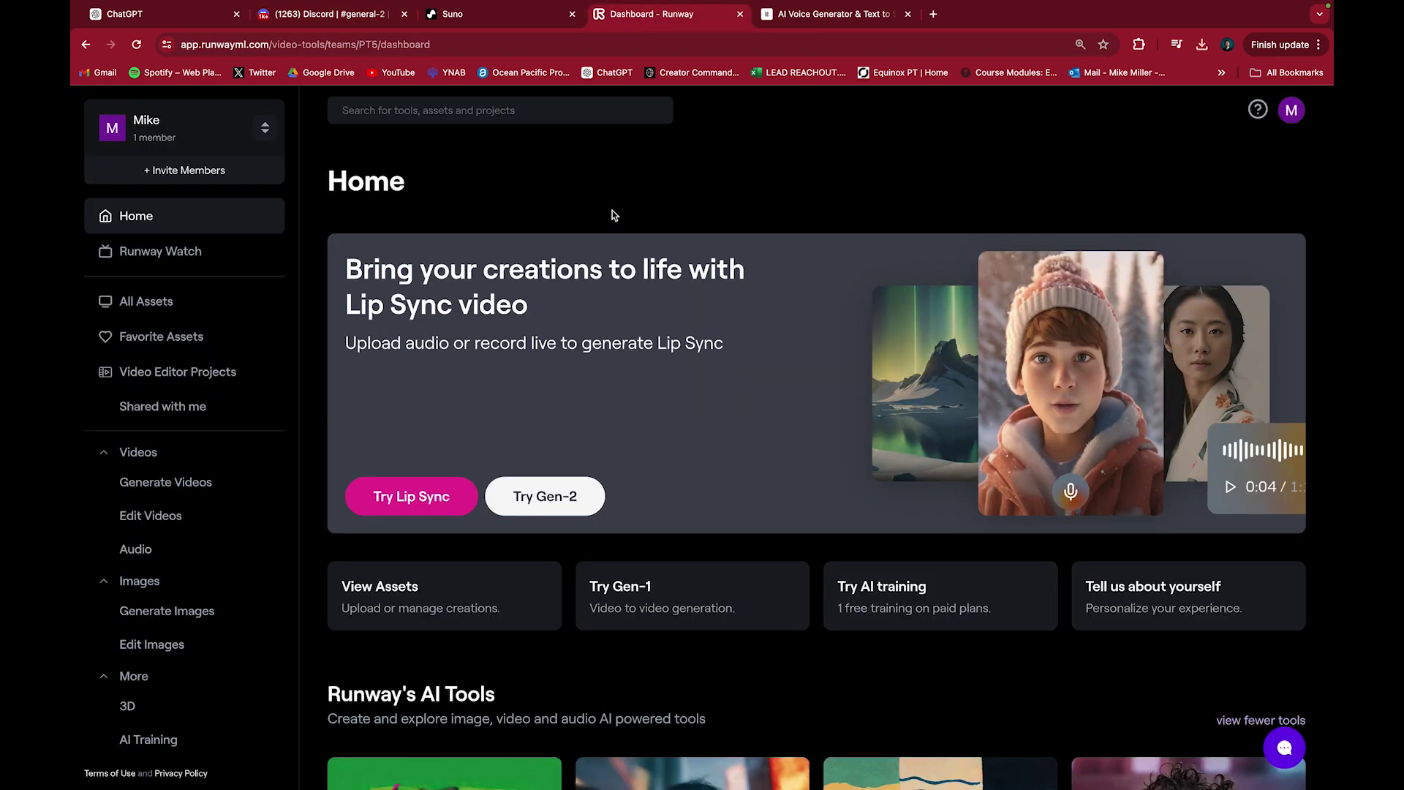
scroll(616, 178, down, 5)
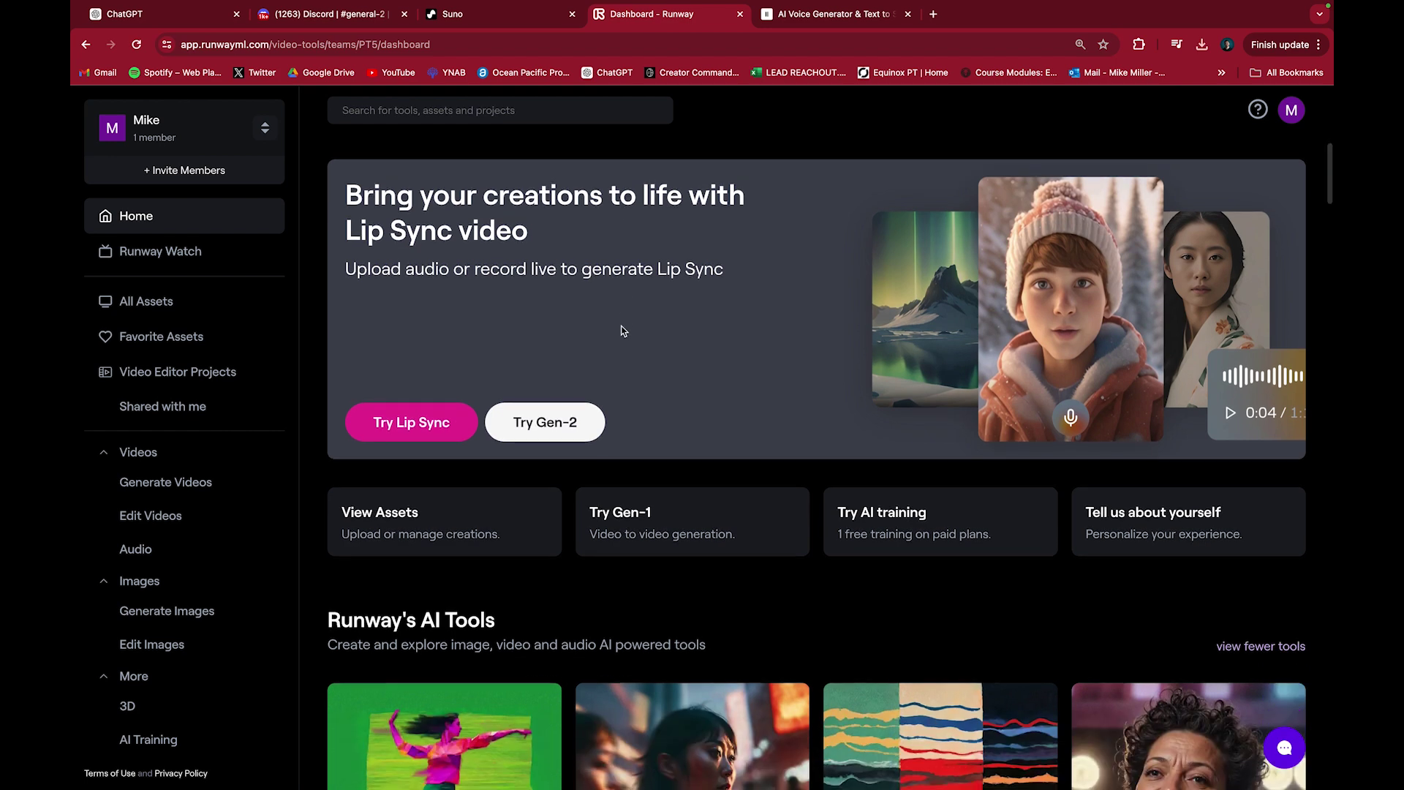
scroll(621, 331, up, 5)
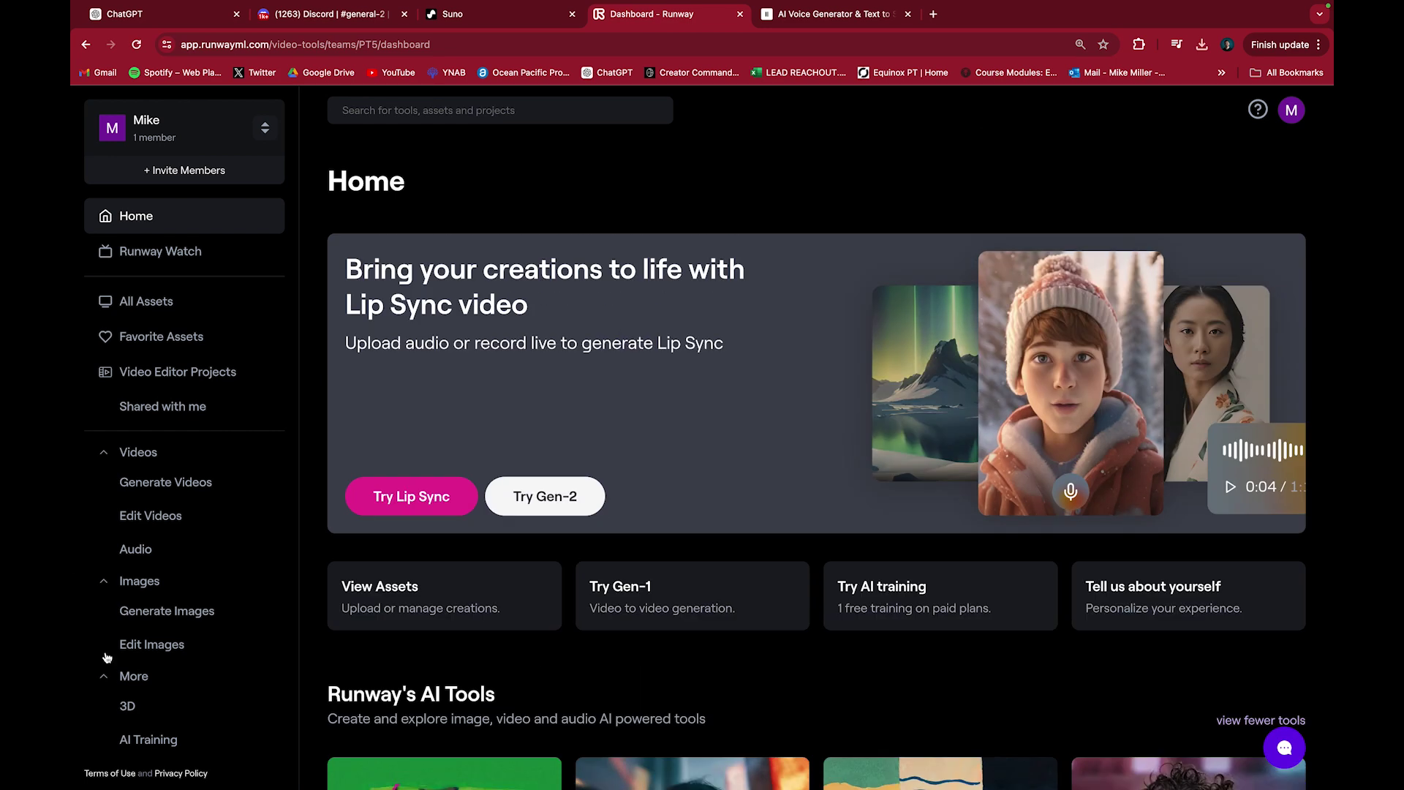
scroll(743, 548, down, 5)
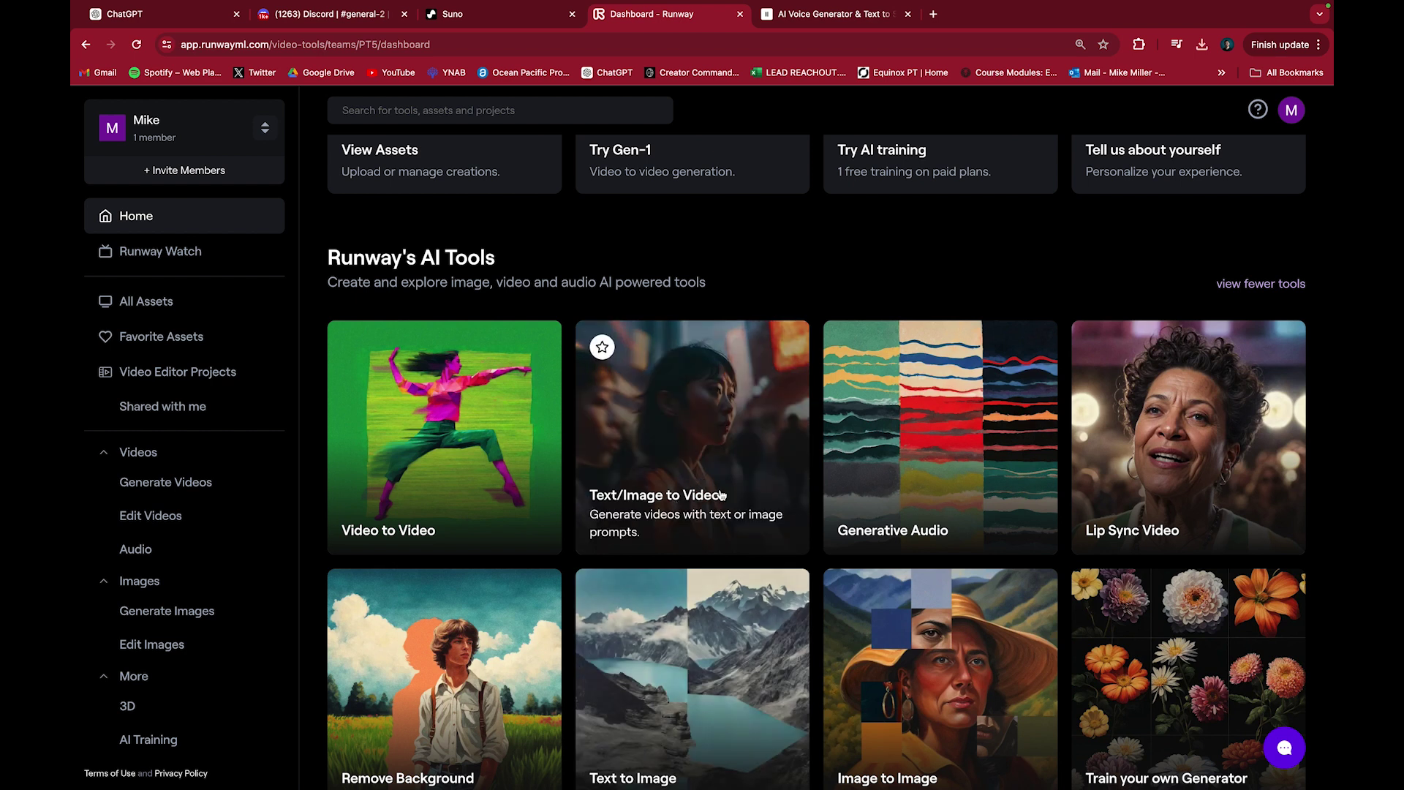
click(722, 495)
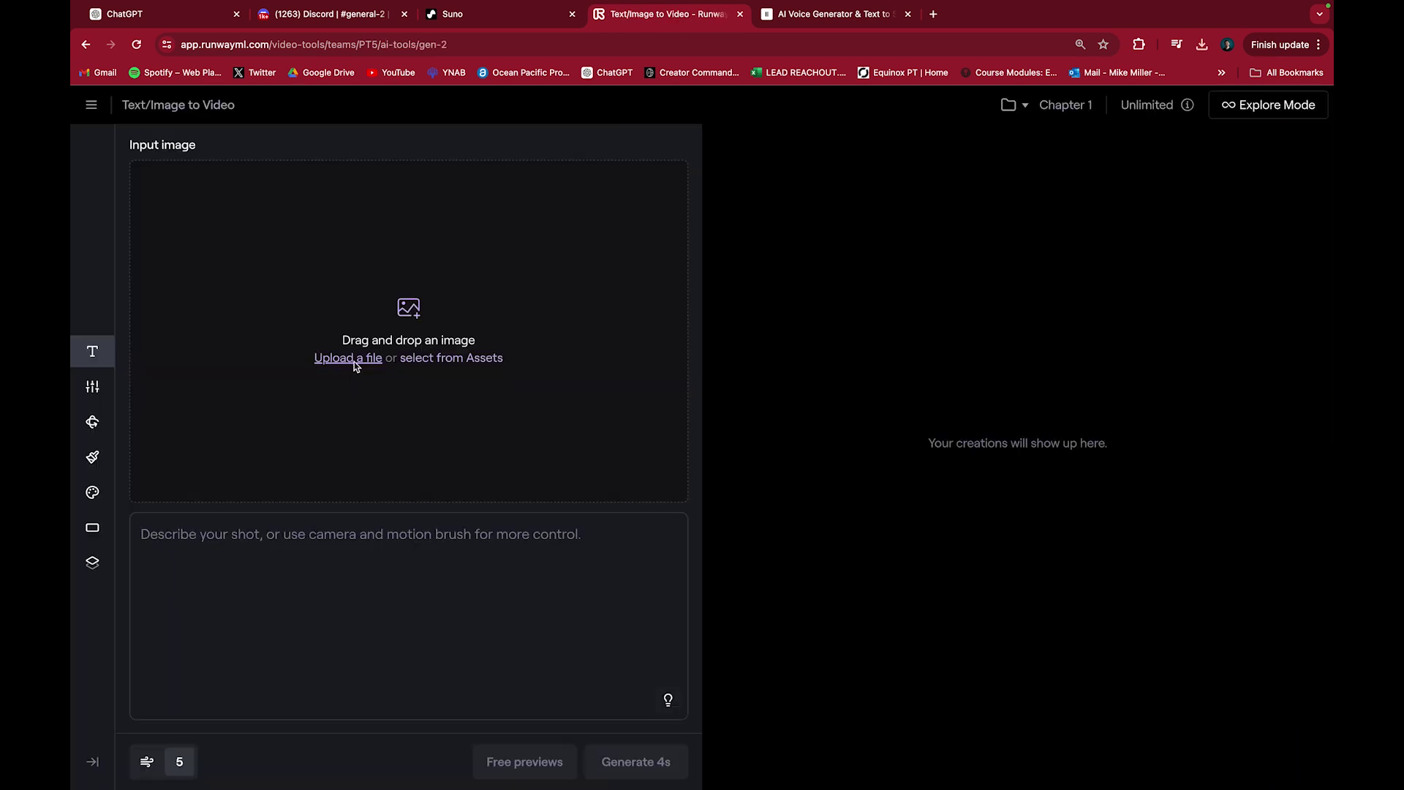
click(356, 362)
click(942, 531)
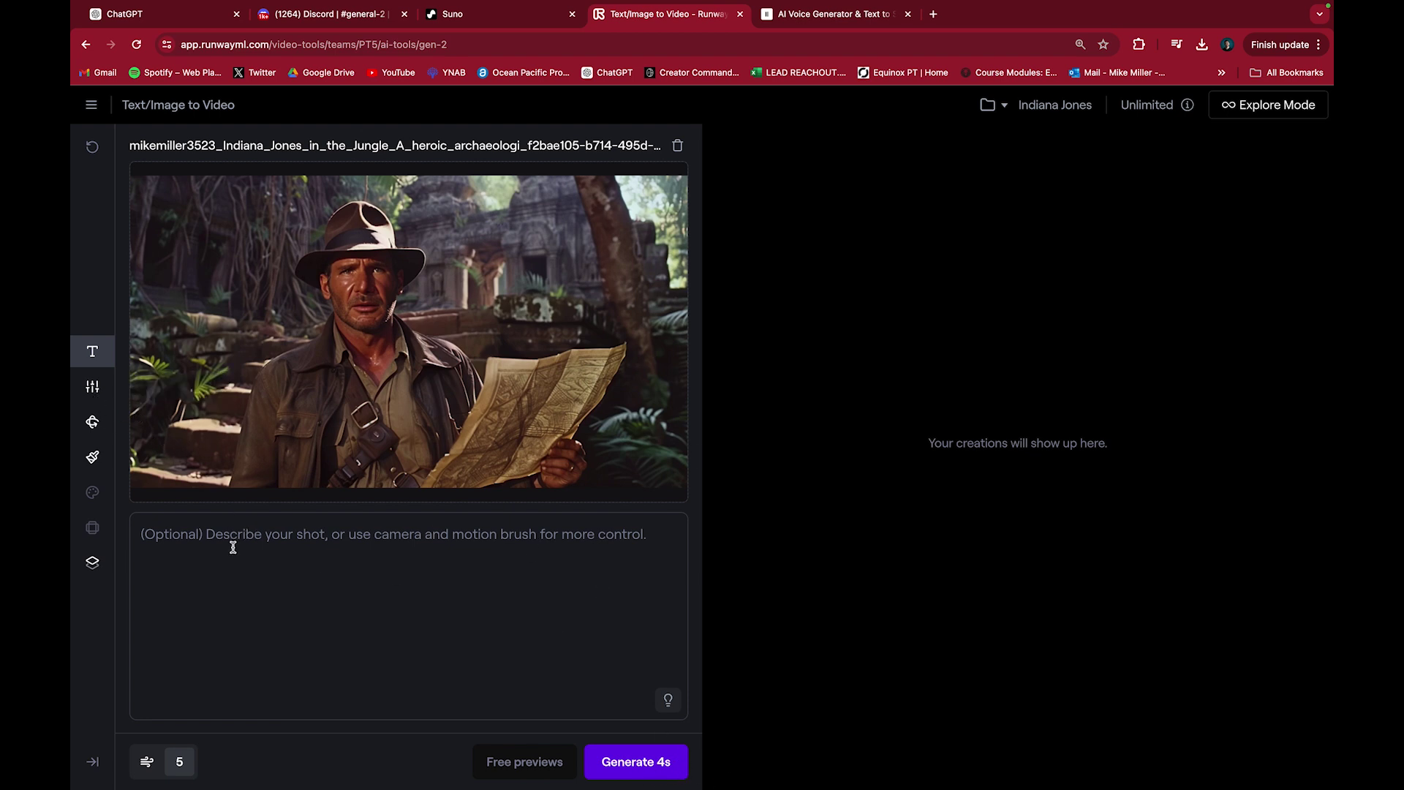
- Enter the 1950s Super Panavision 70 prompt plus vintage, retro, beautiful cinematography, in color, grainy
click(285, 543)
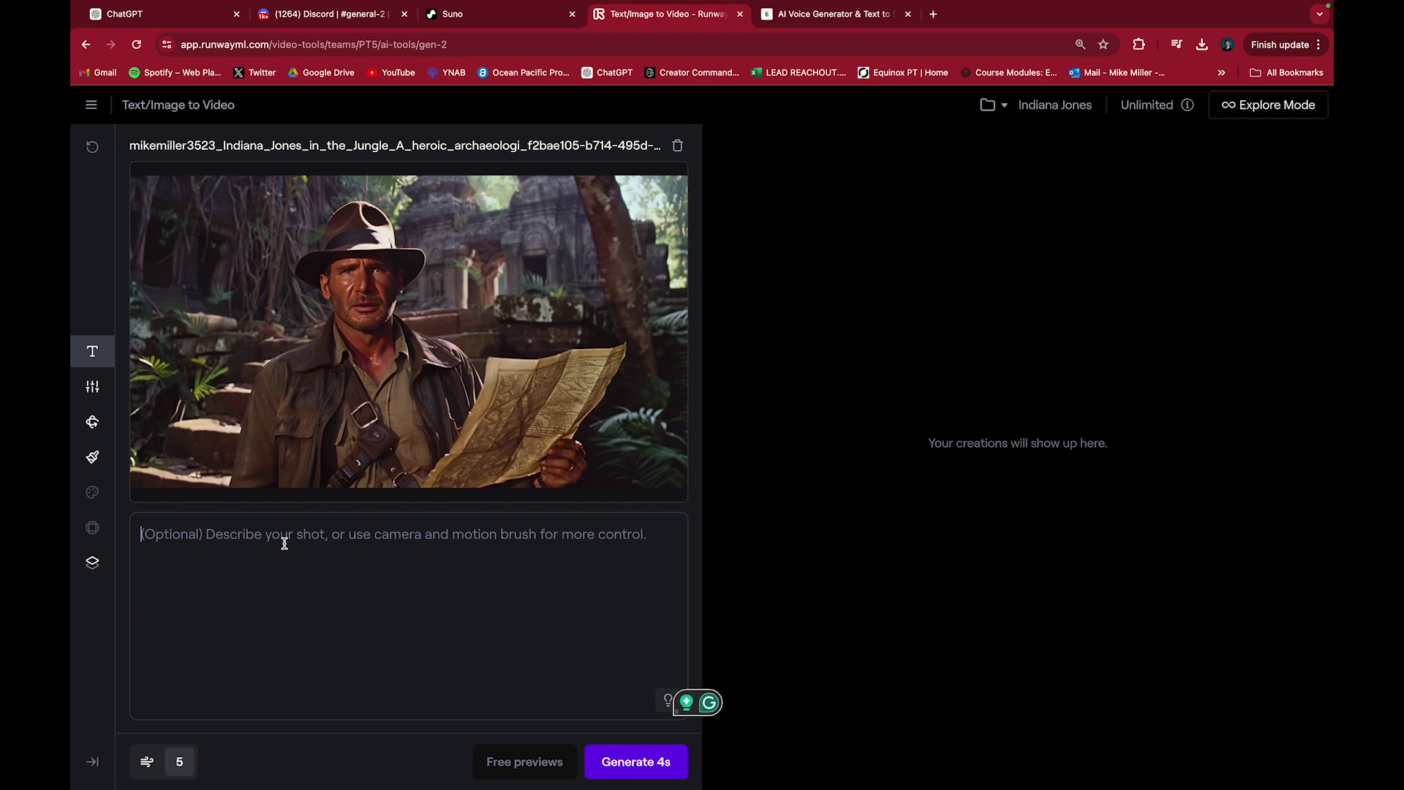
text(1950s Super Panavision 70 film stock, 70mm, film scratches)
text(, )
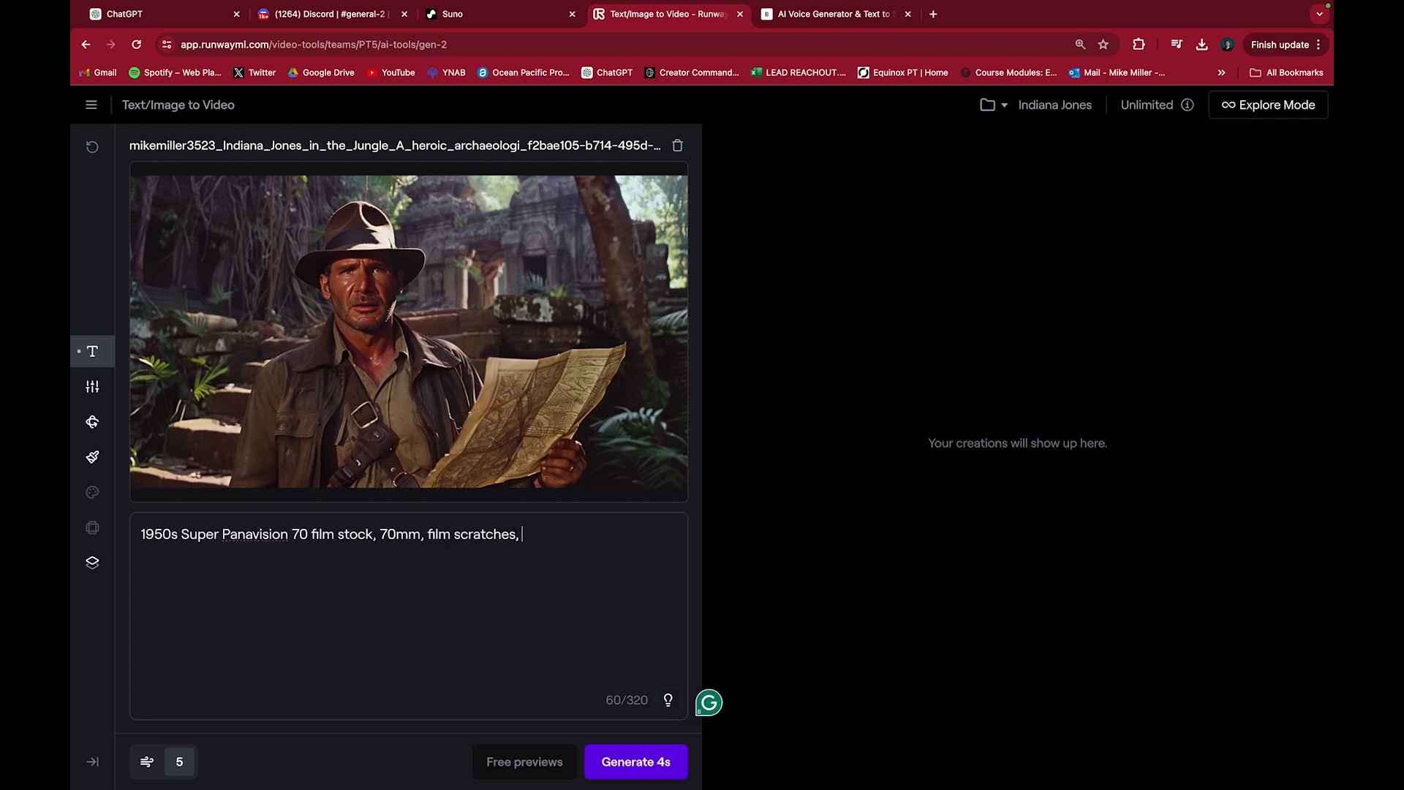
text(vintage, retro, beautiful c)
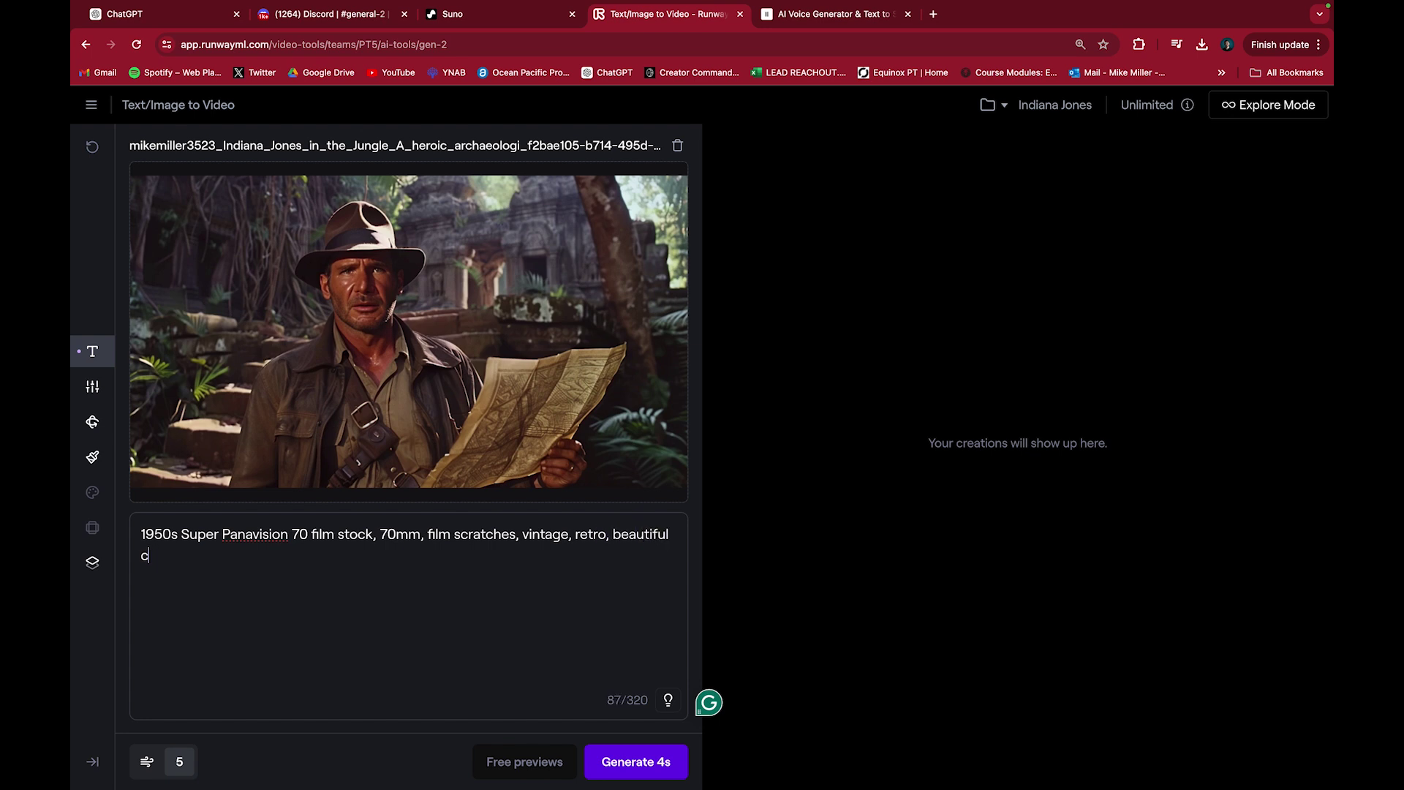
text(inemtatography, in color, grainy)
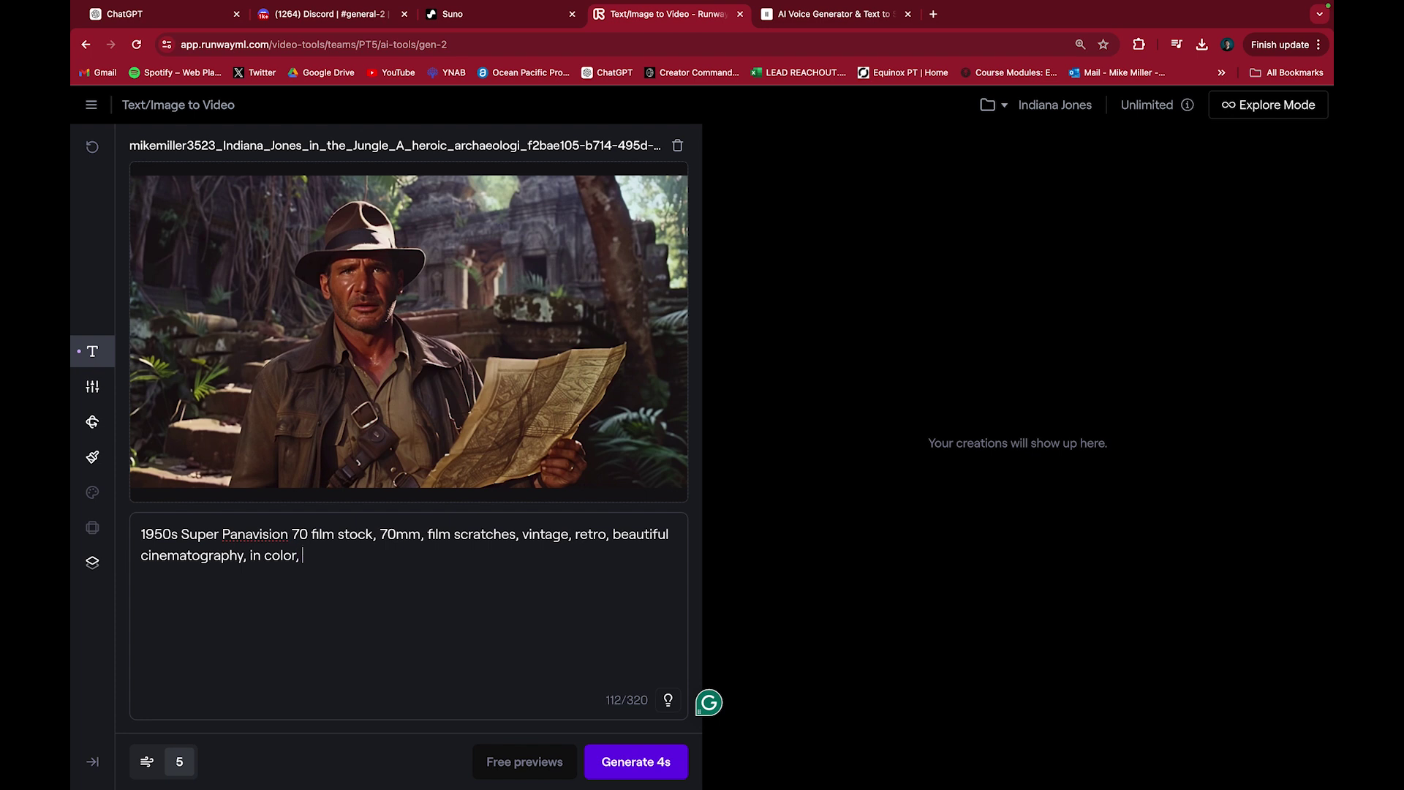
click(92, 421)
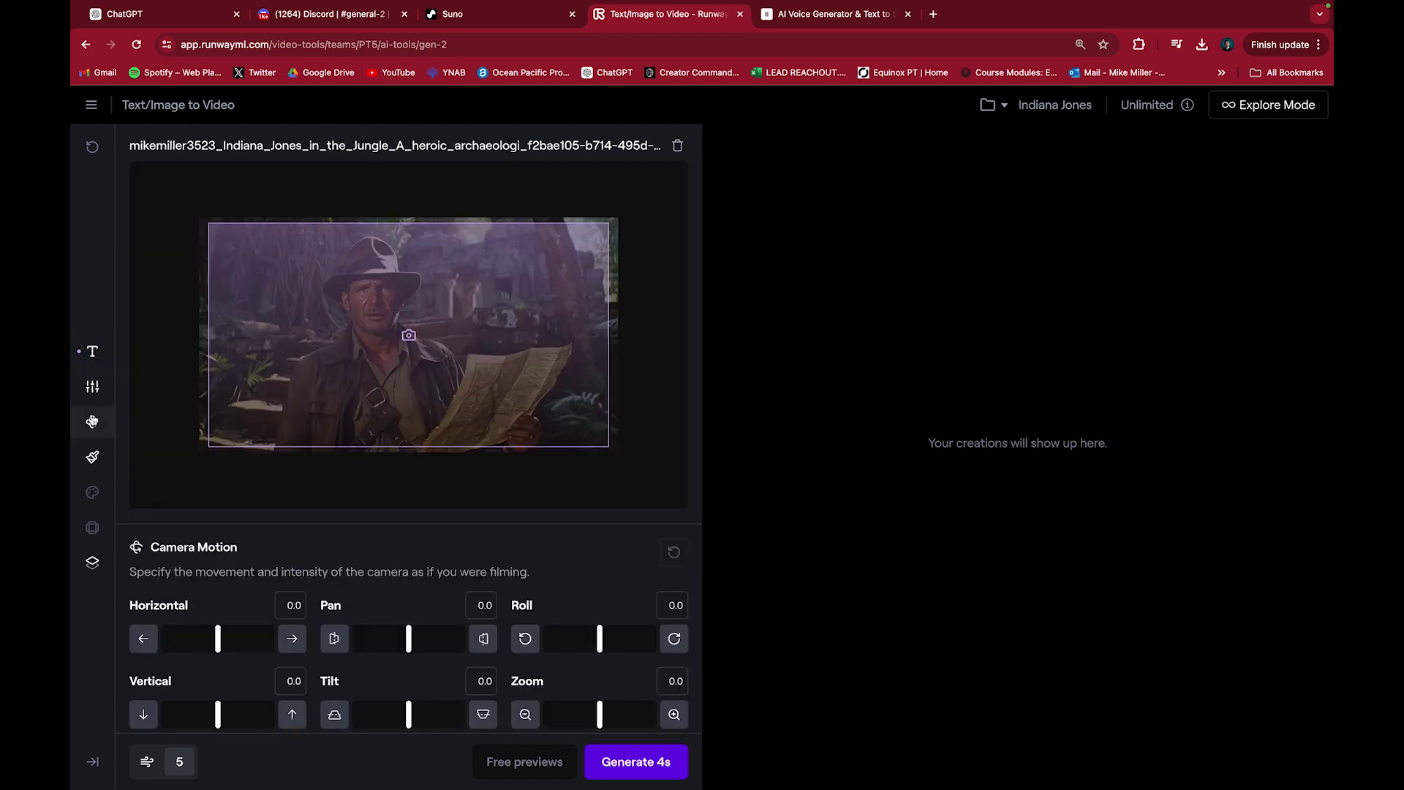
- Set Runway's camera motion to Horizontal -1.5 and Zoom 1.0
scroll(452, 591, down, 1)
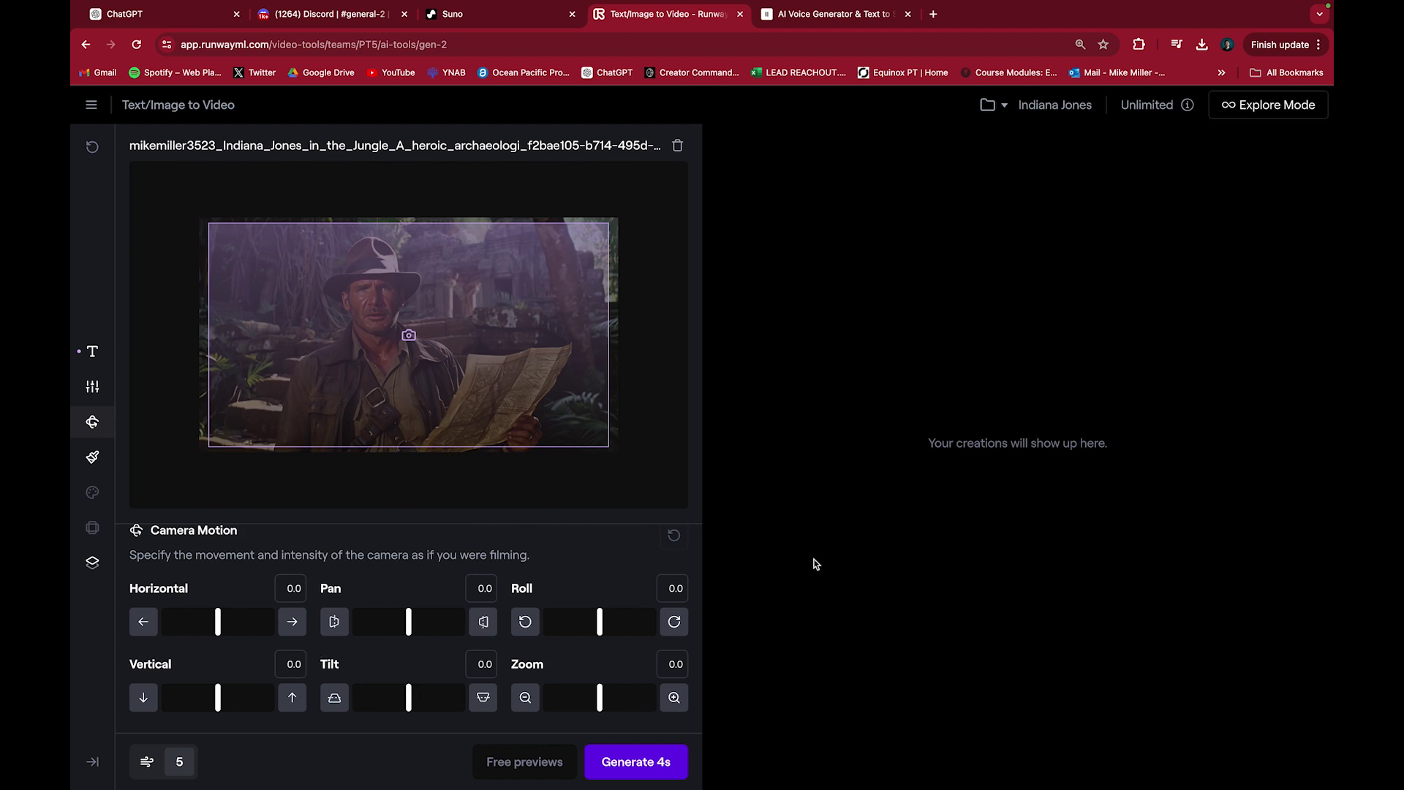
click(140, 625)
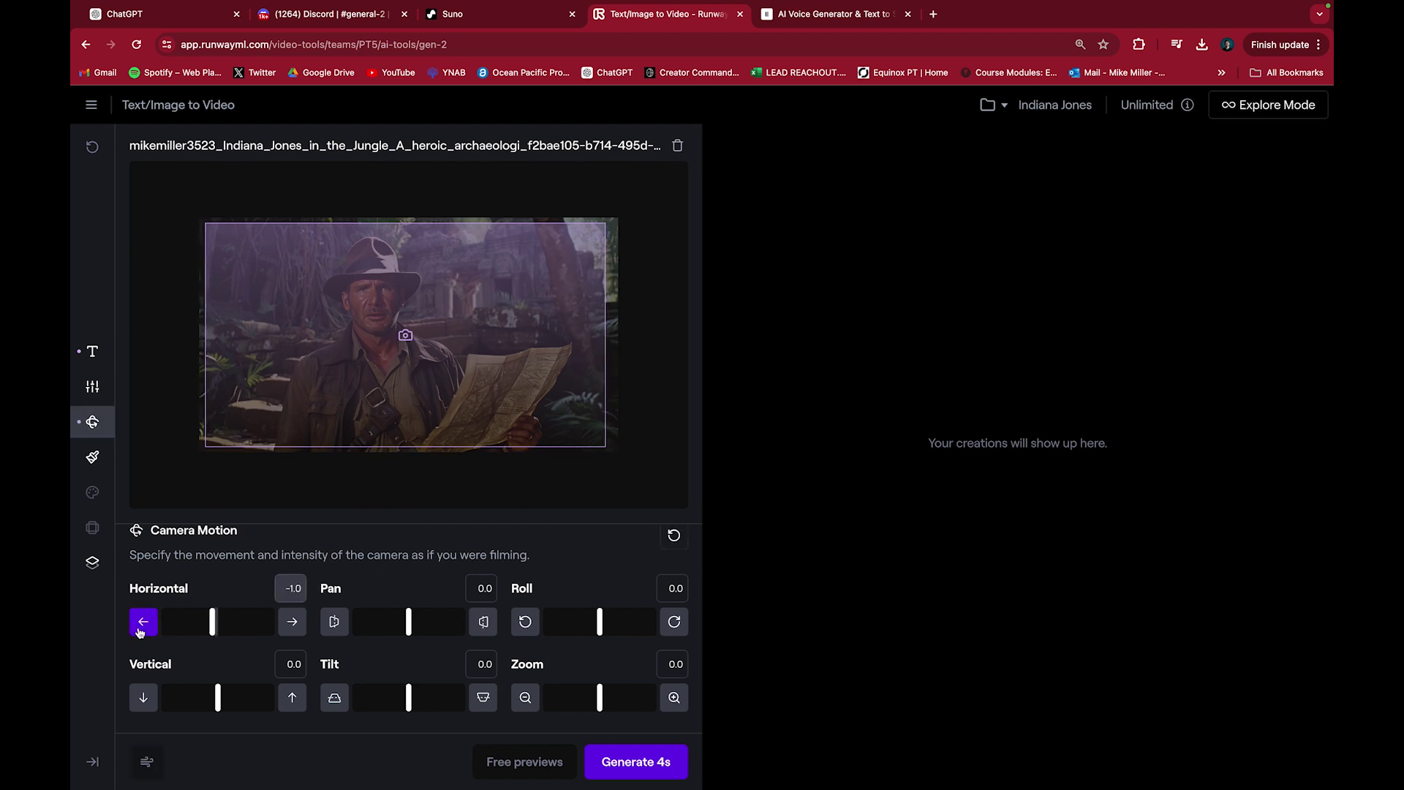
click(141, 629)
click(674, 699)
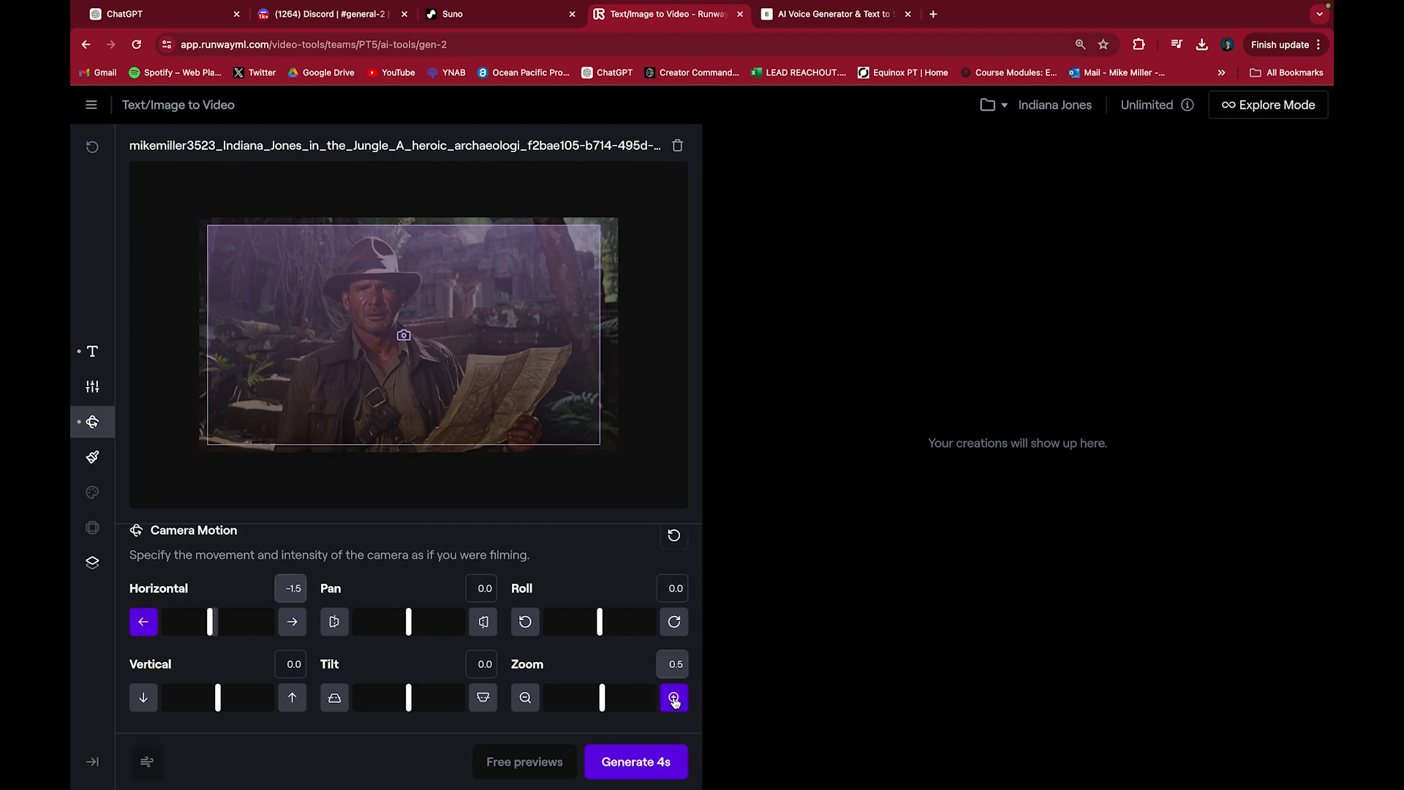
click(673, 699)
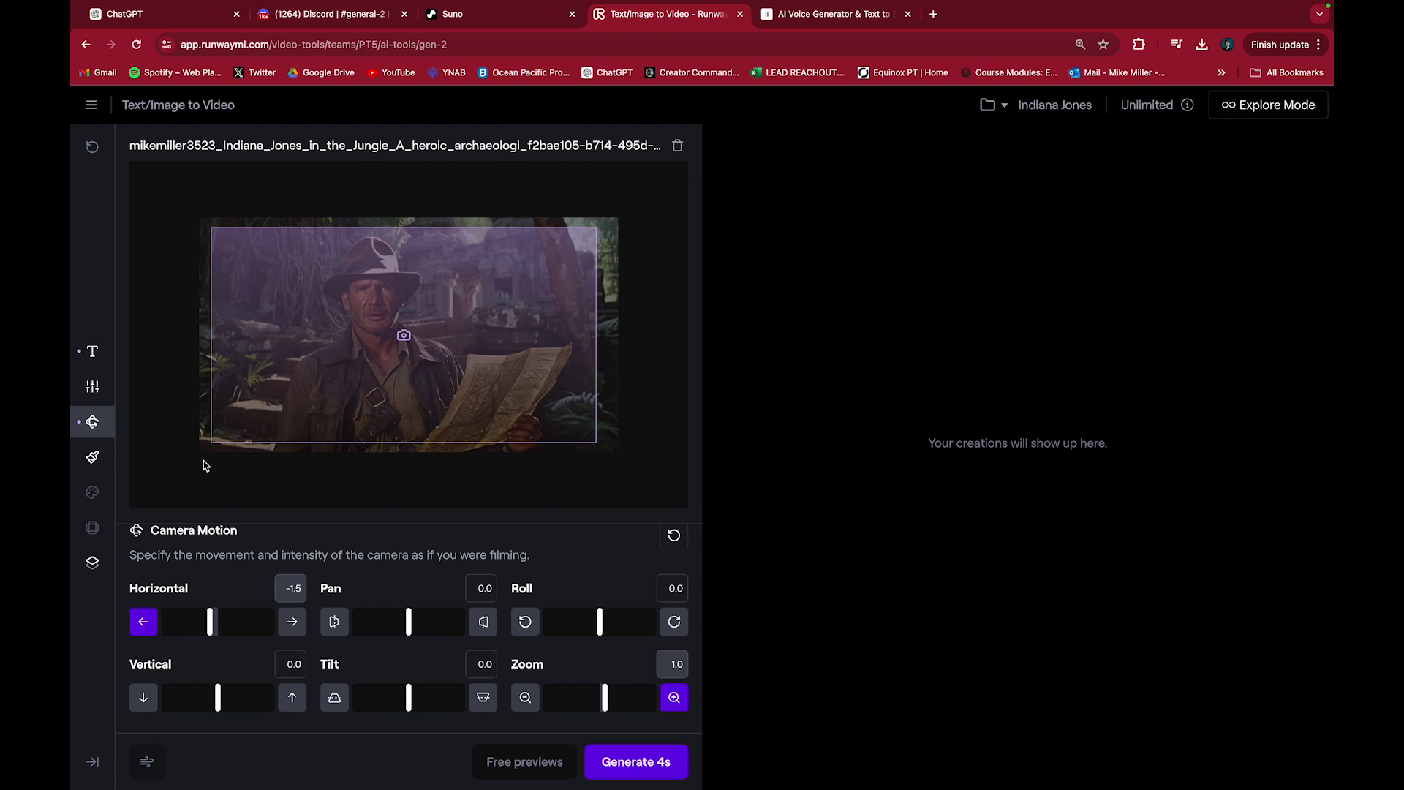
click(92, 458)
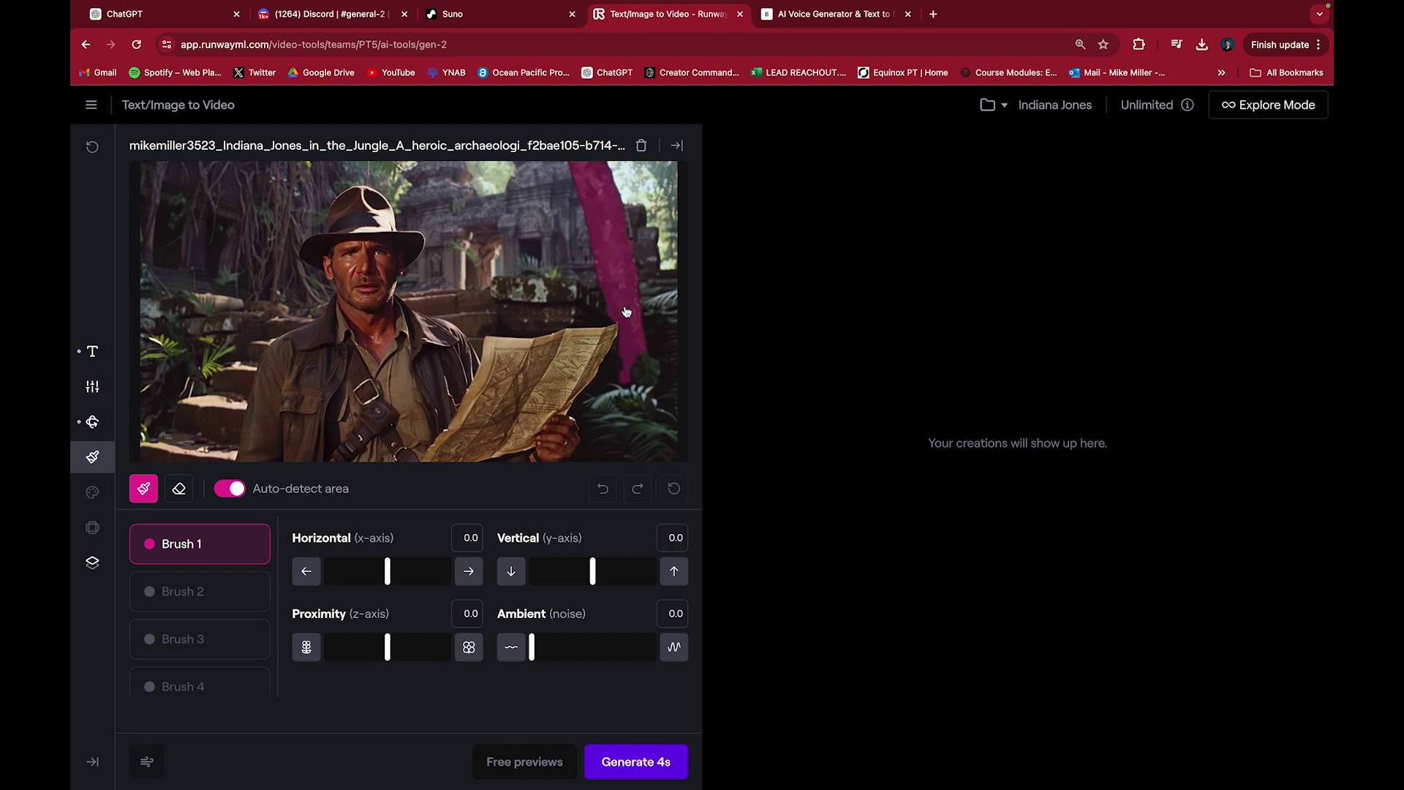
- Paint both lower-corner bushes and the right-side plants with Brush 1, ambient noise 1.0
click(623, 416)
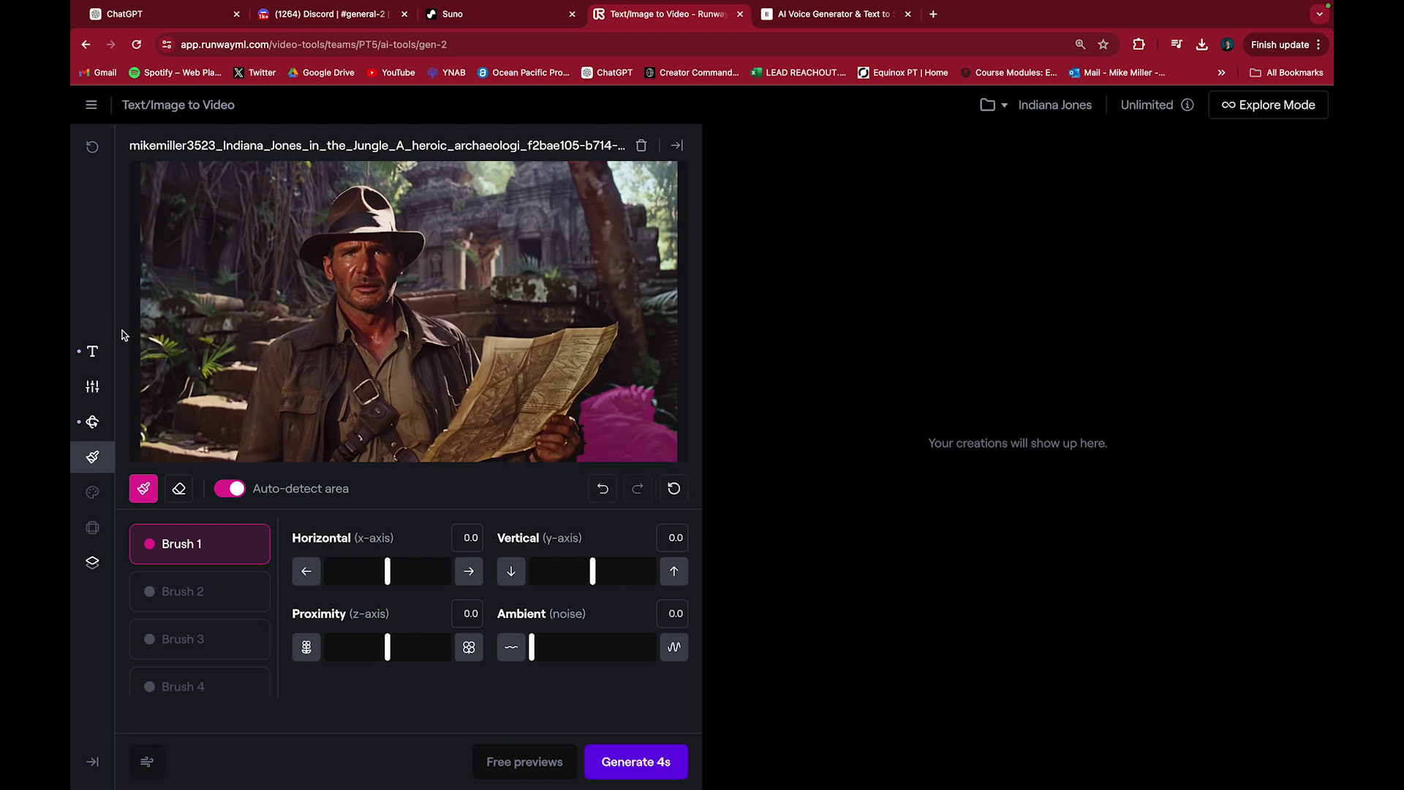
click(175, 333)
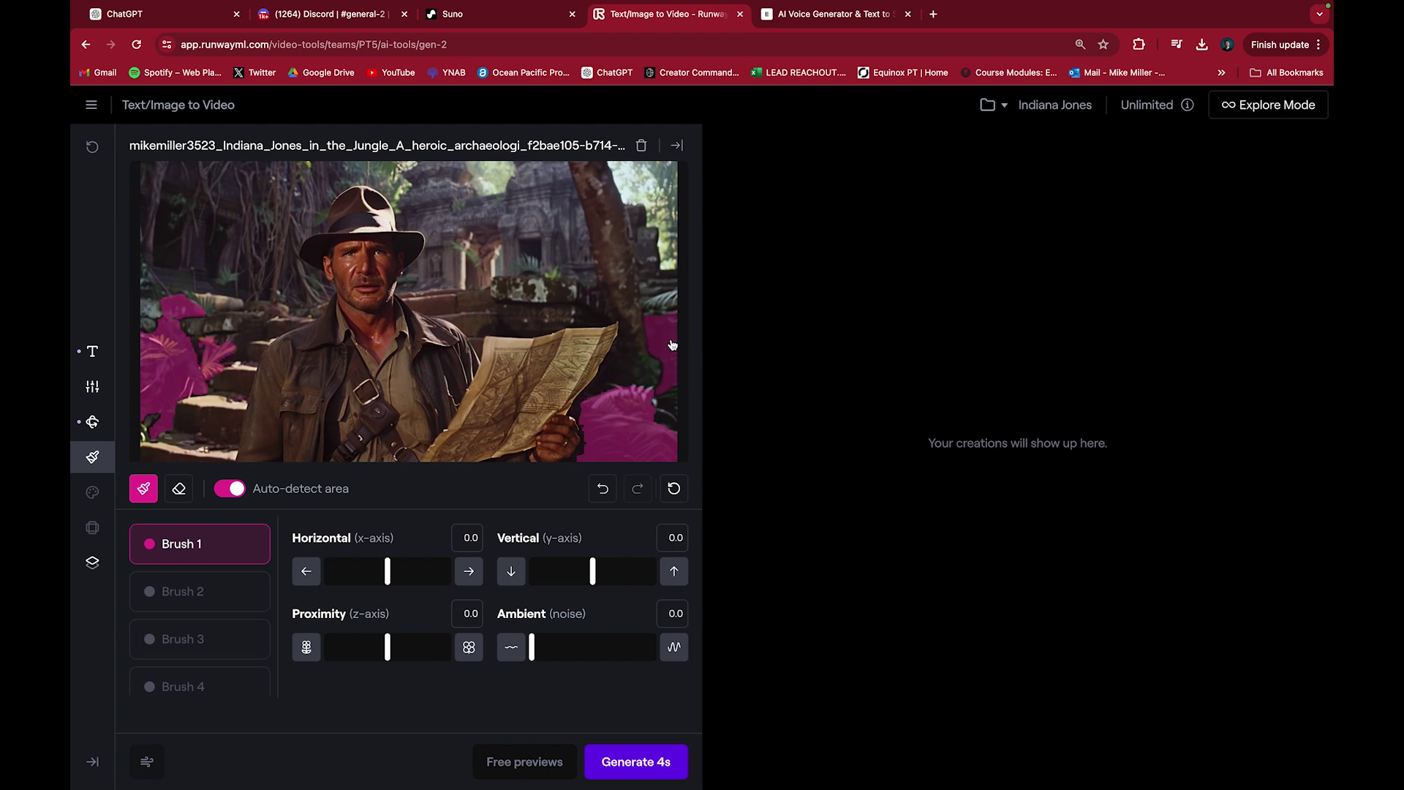
click(649, 384)
click(523, 269)
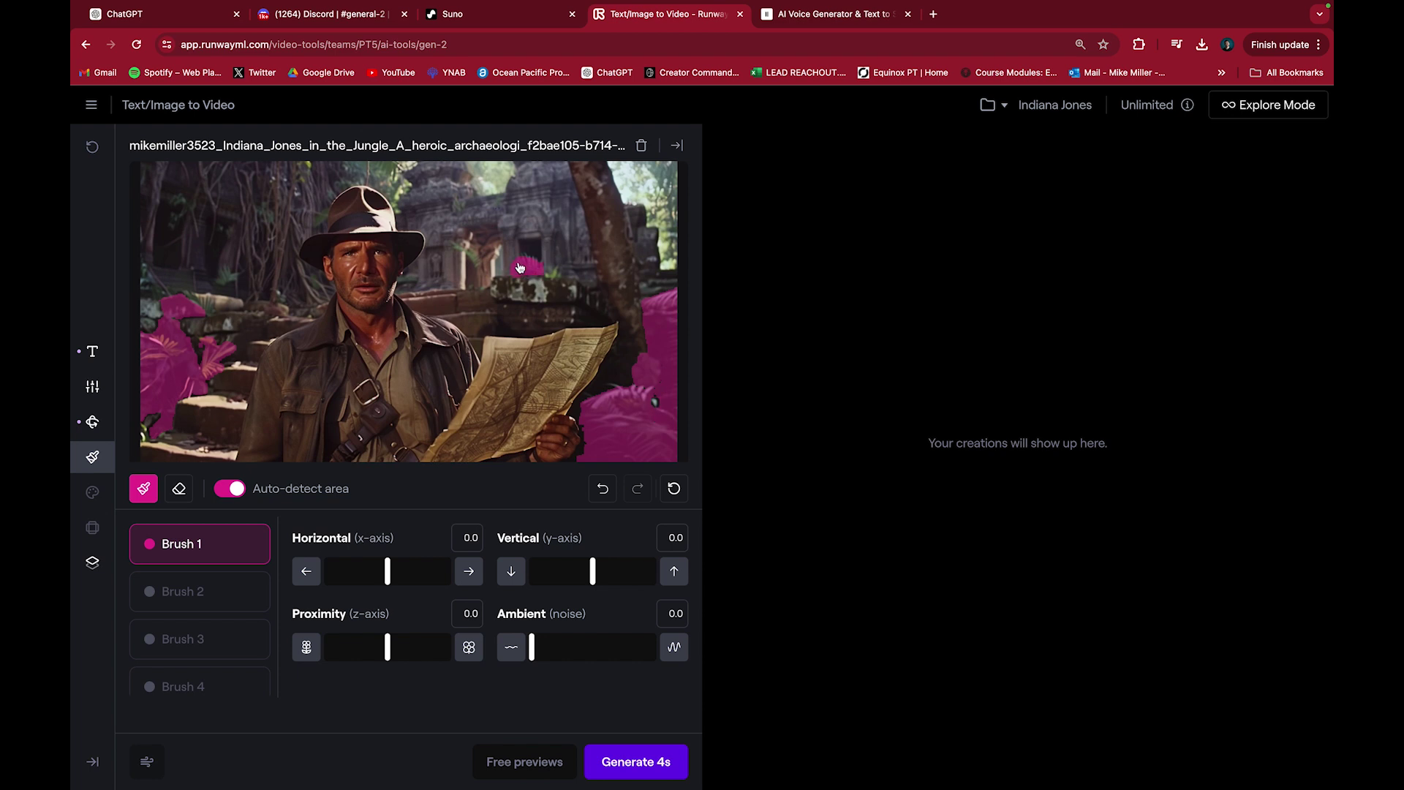
click(665, 193)
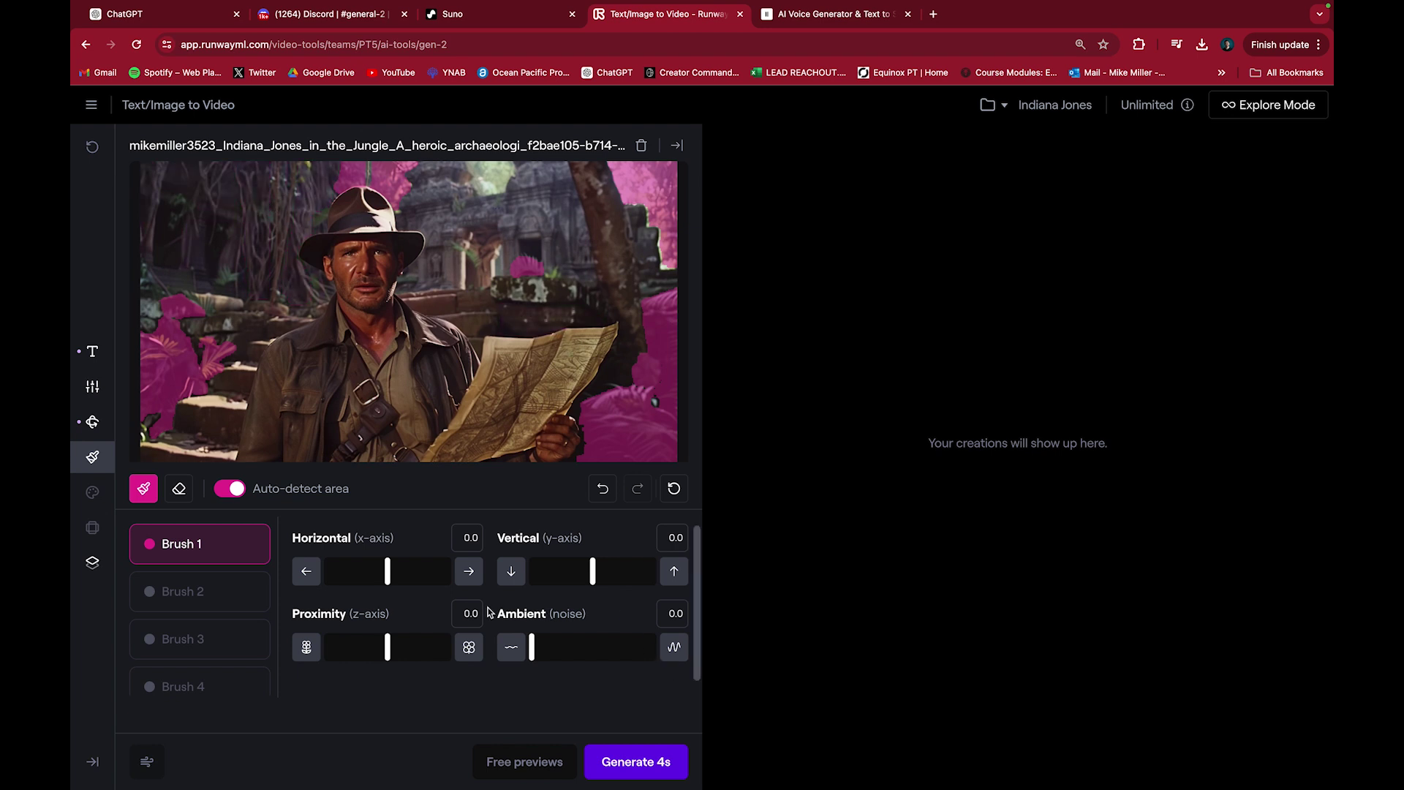
click(674, 647)
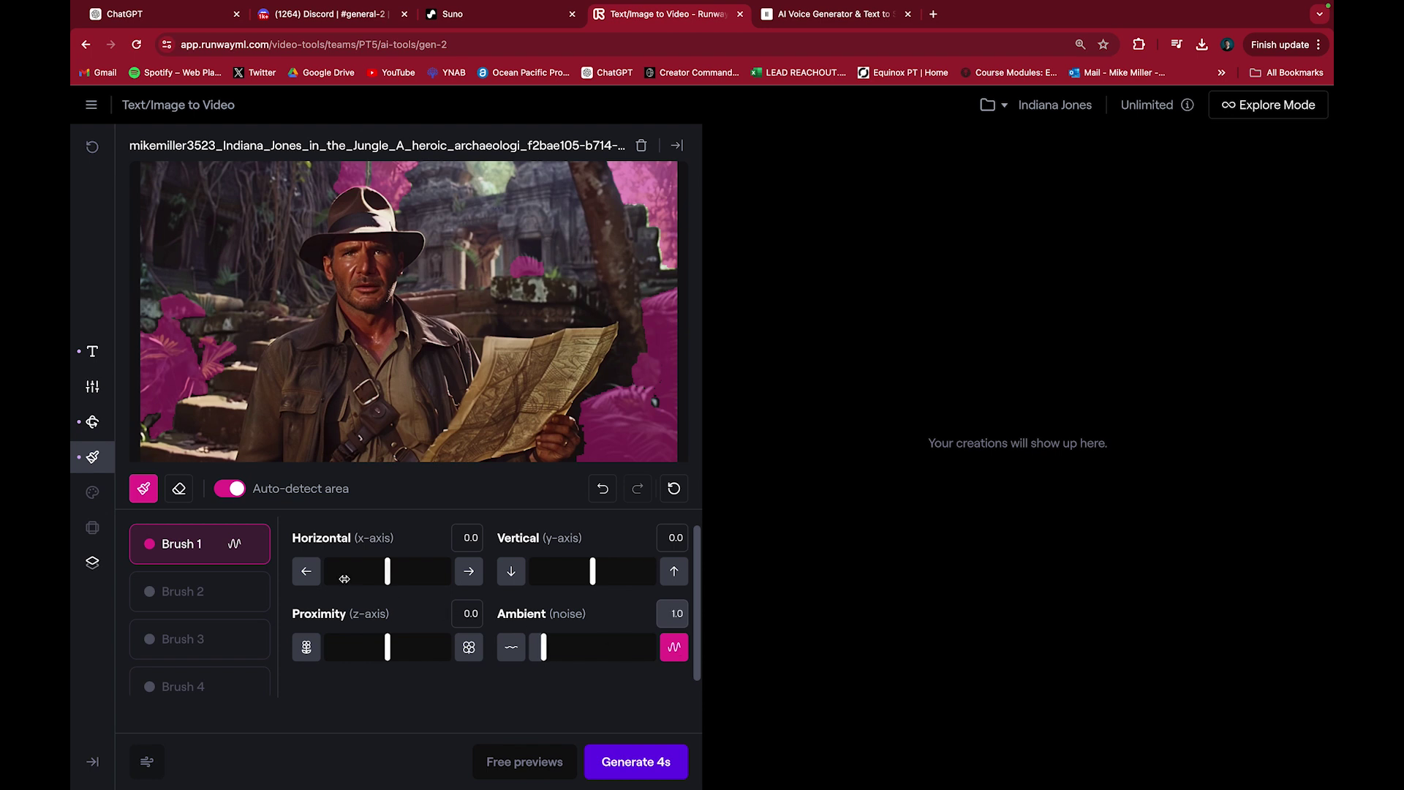
- Set brush 1 to Horizontal -0.5, paint with a smaller manual brush, and generate 4s
click(308, 571)
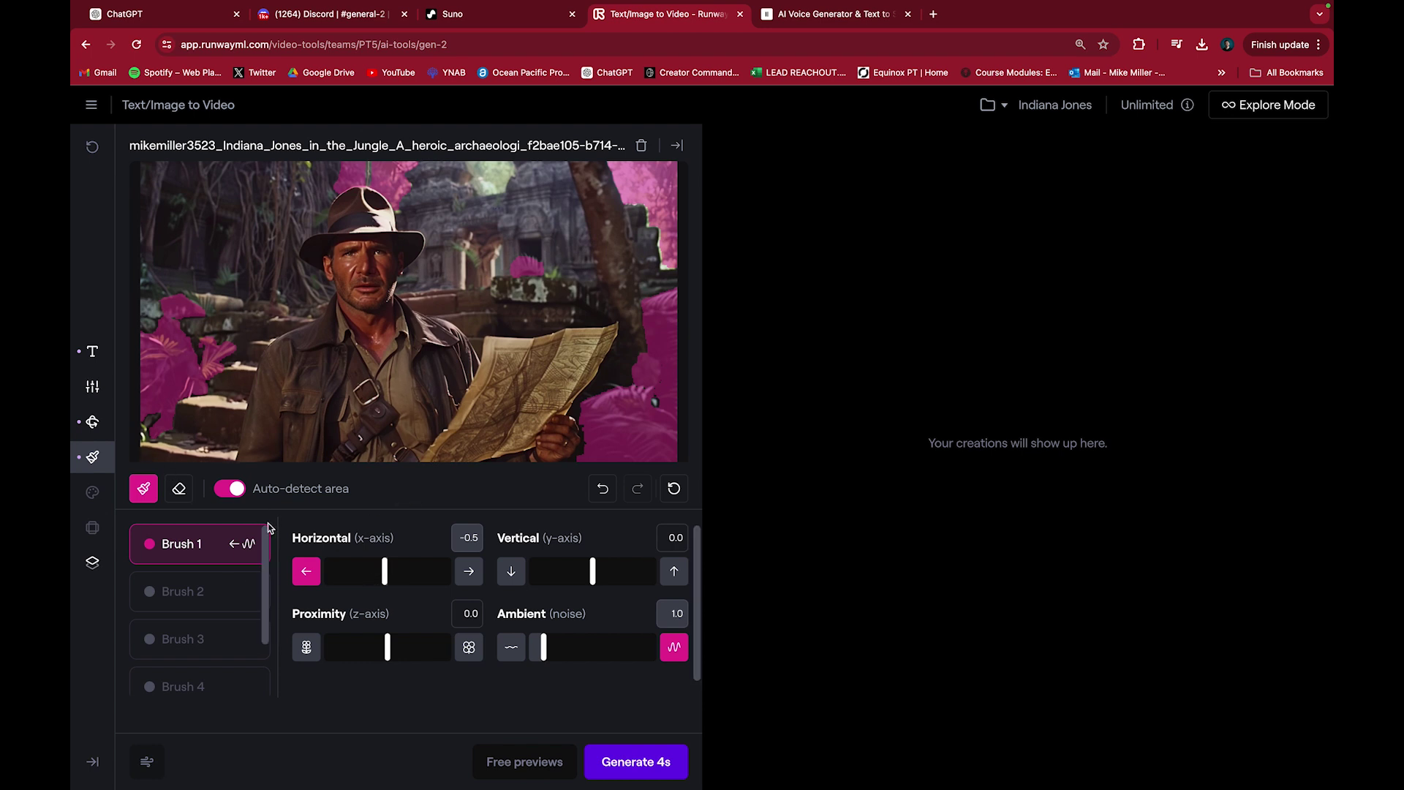
click(229, 488)
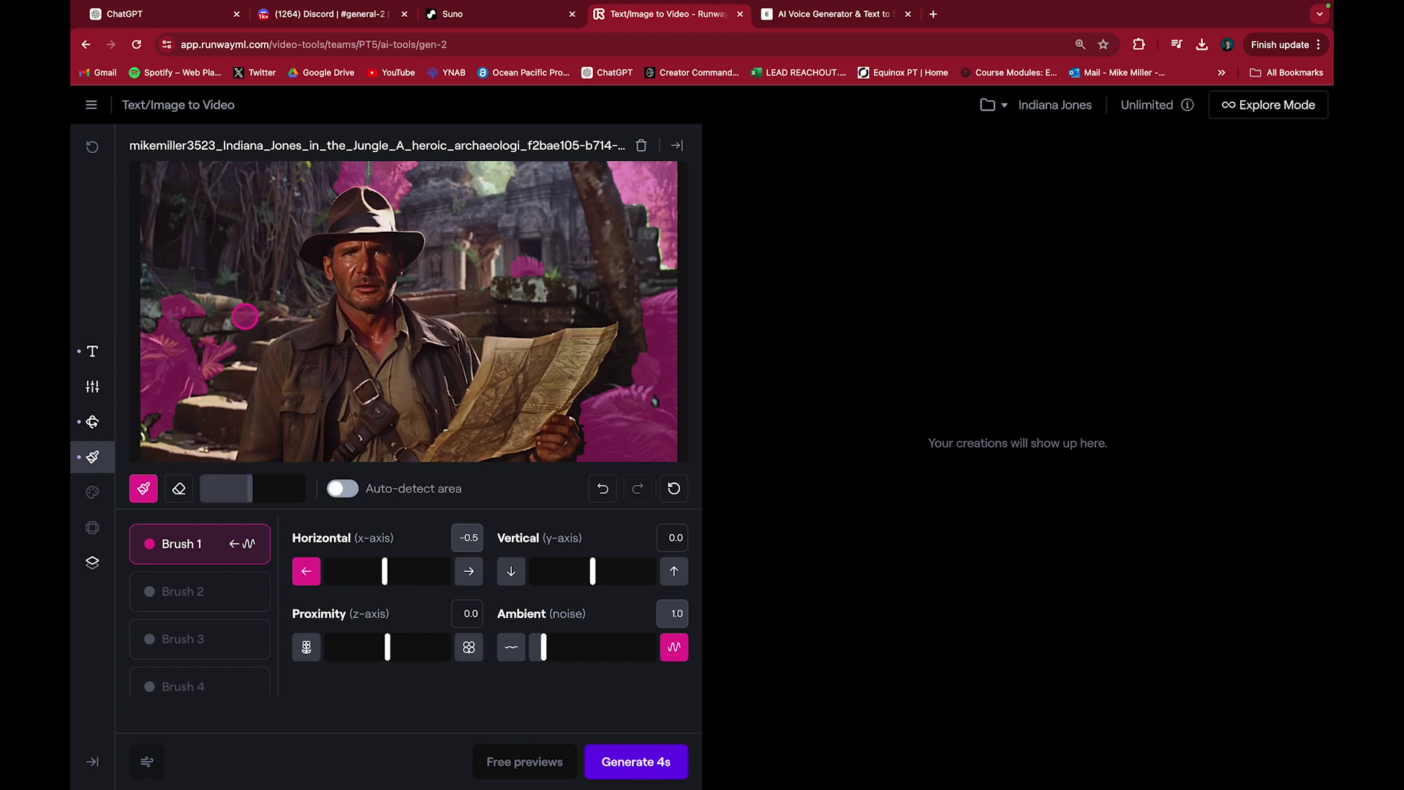
mouse_move(240, 485)
mouse_down()
mouse_move(216, 487)
mouse_move(292, 487)
mouse_up()
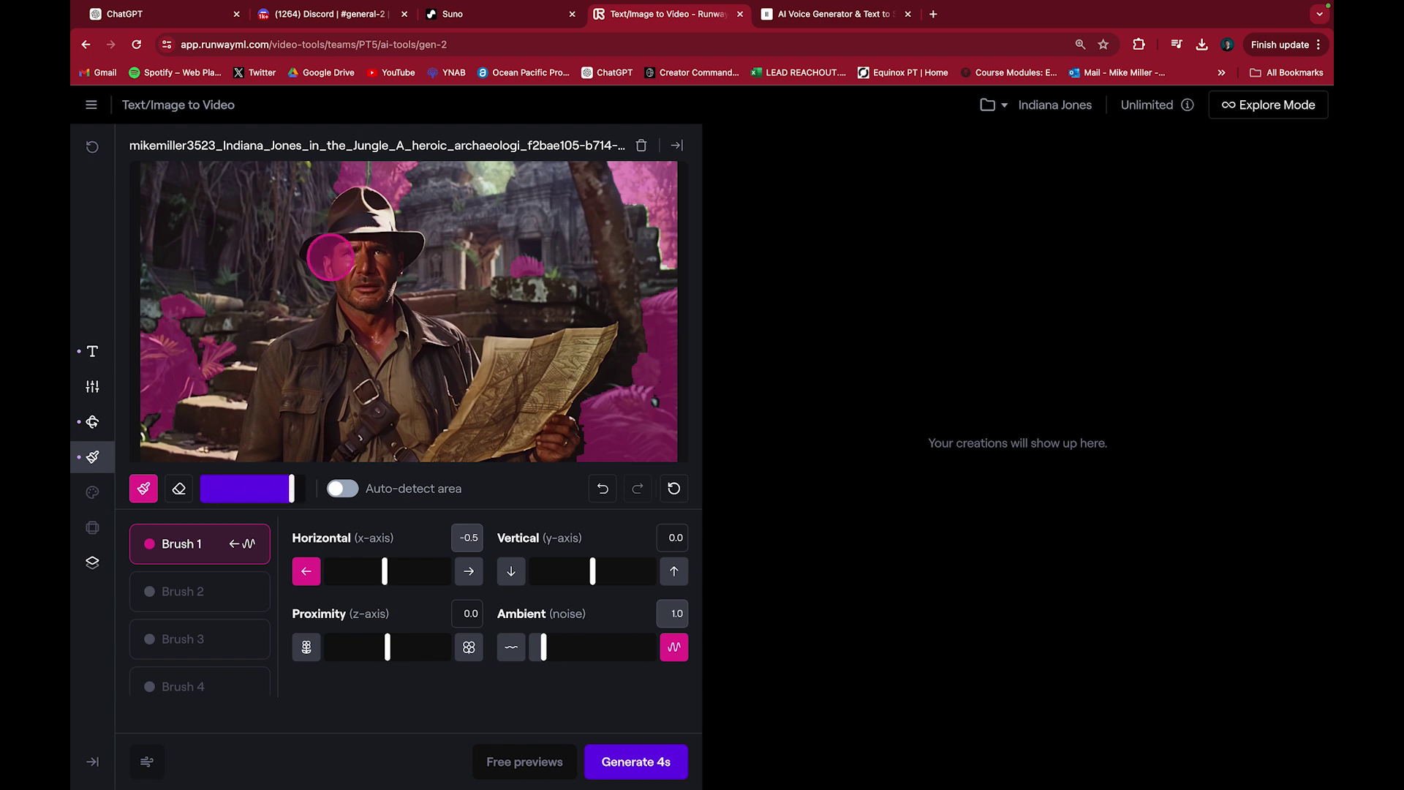
drag(291, 489, 230, 489)
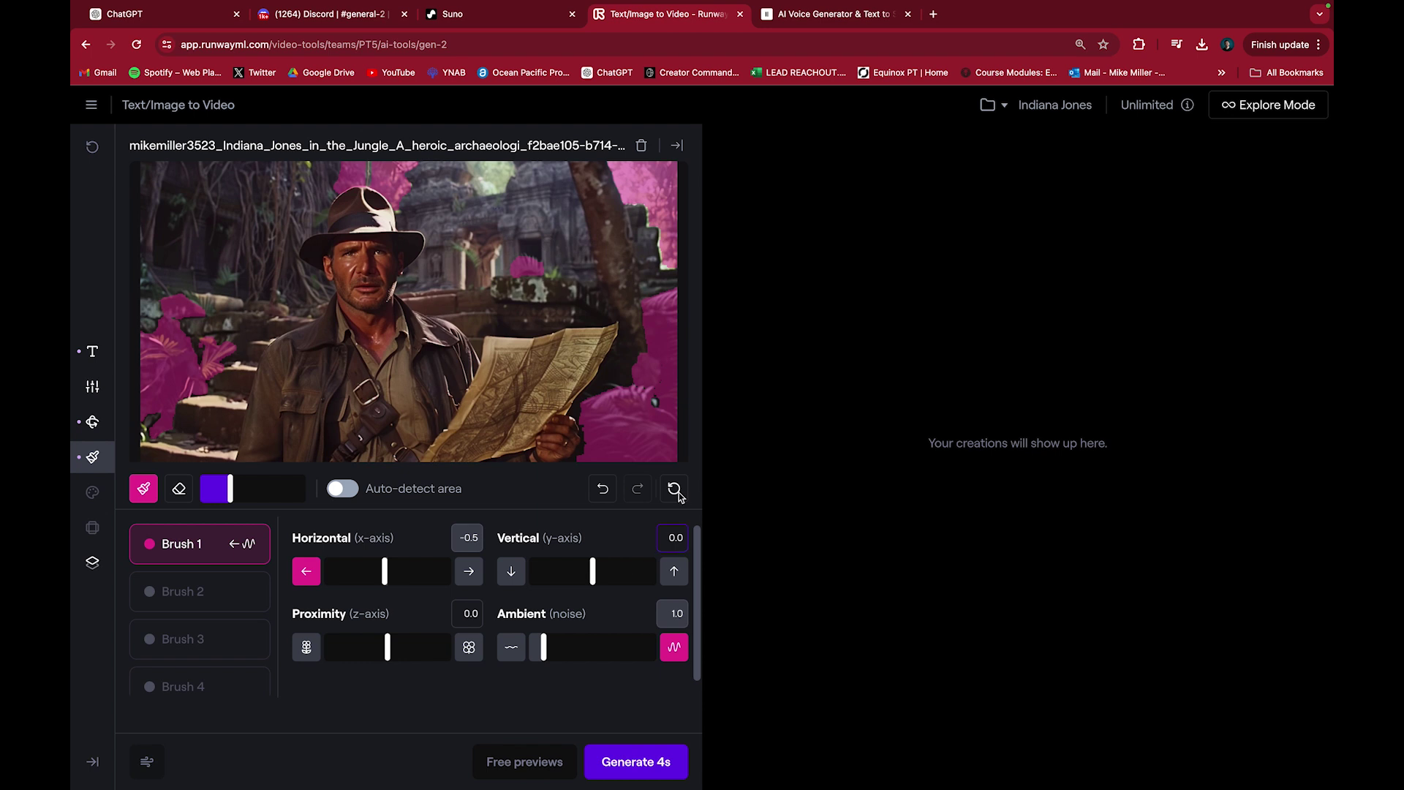
click(635, 763)
click(453, 14)
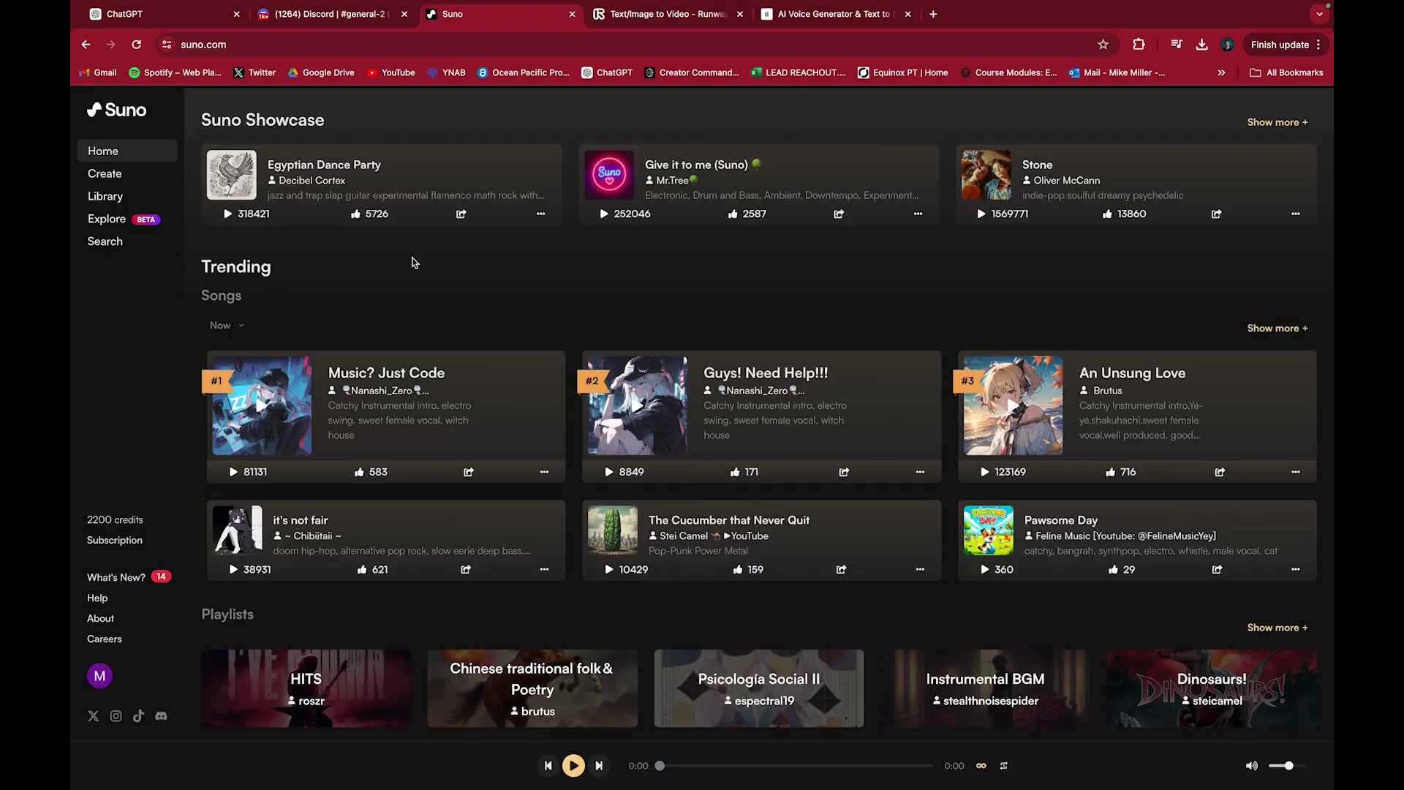
- On Suno's Create page, enter the song description '1950s movie trailer, adventure, old recording'
click(115, 174)
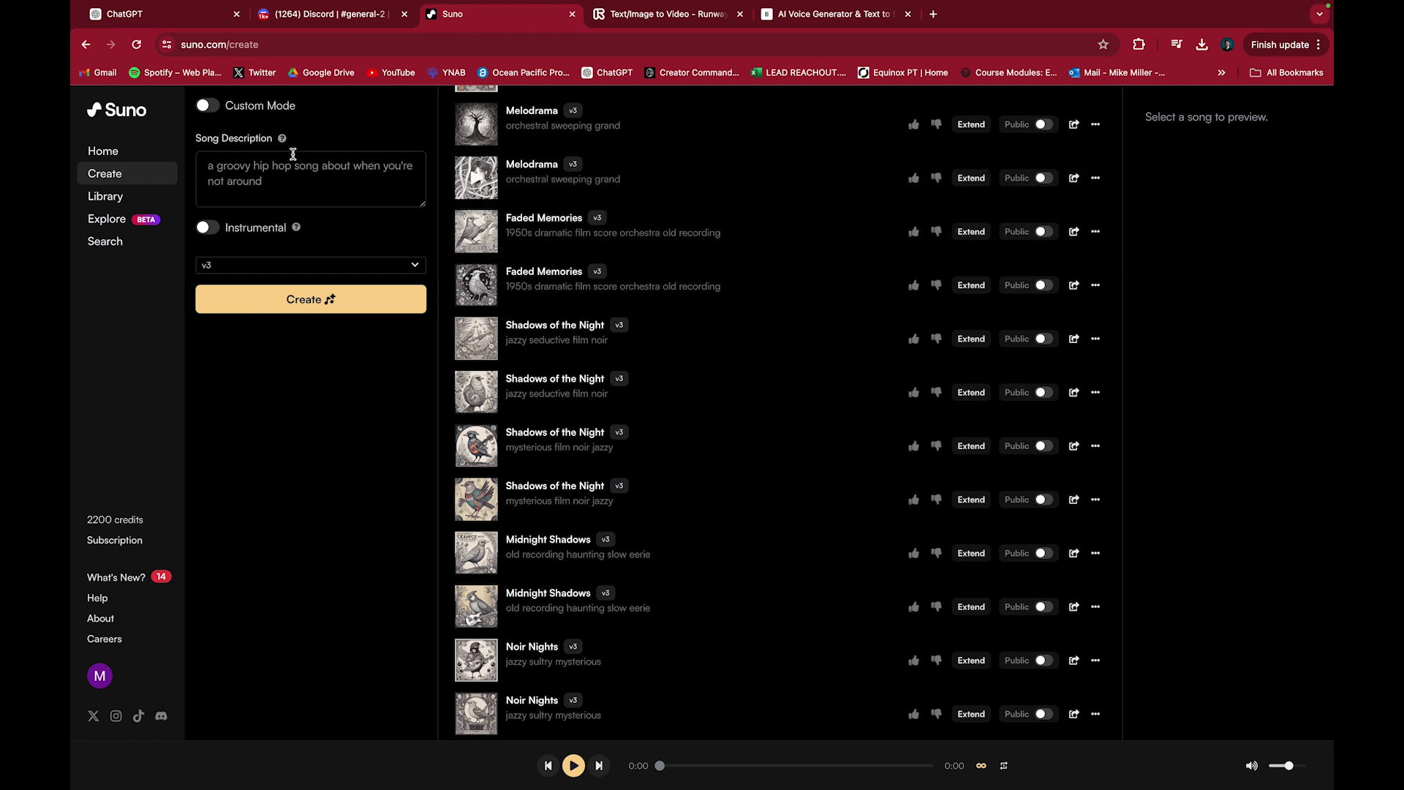
click(266, 179)
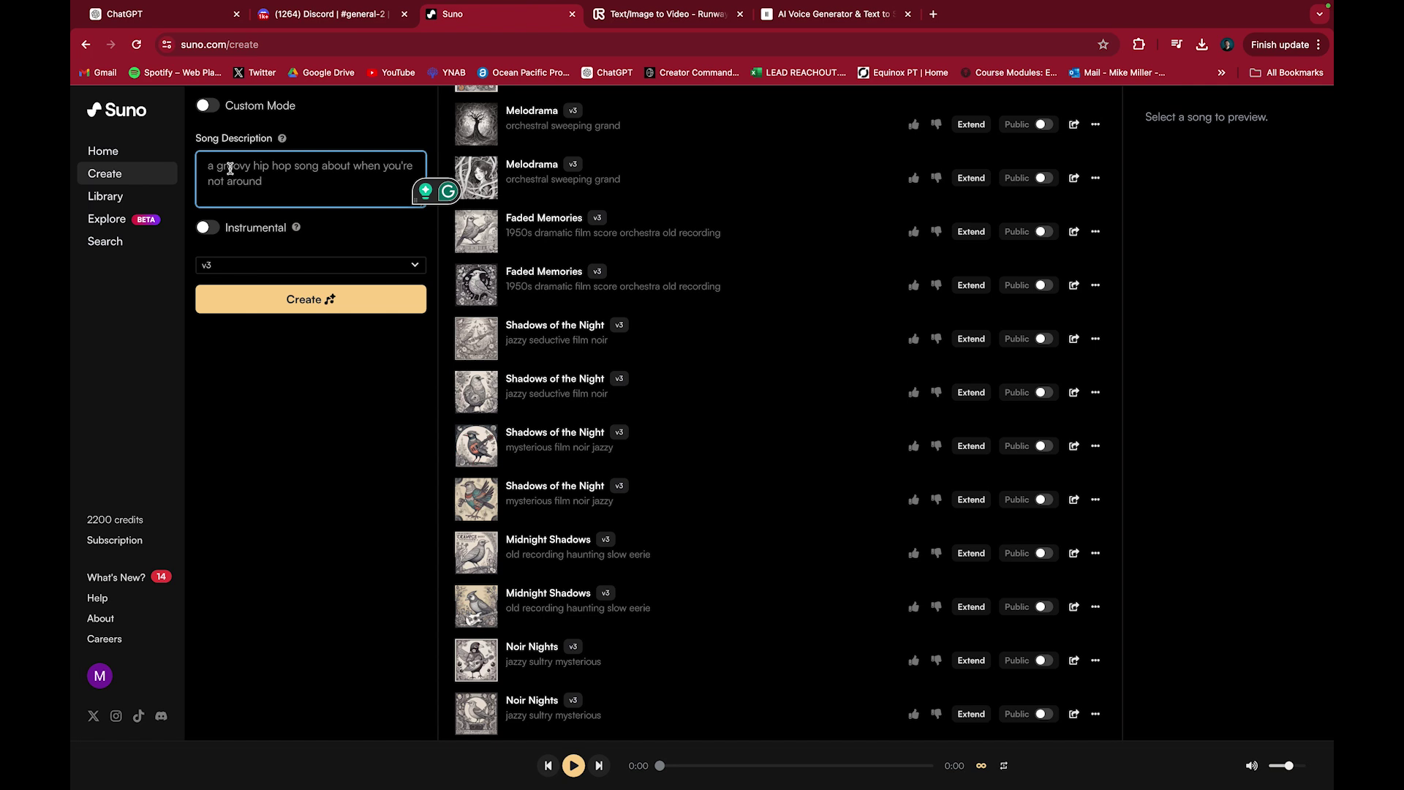
text(1950s movie trailer, adventure, old rec)
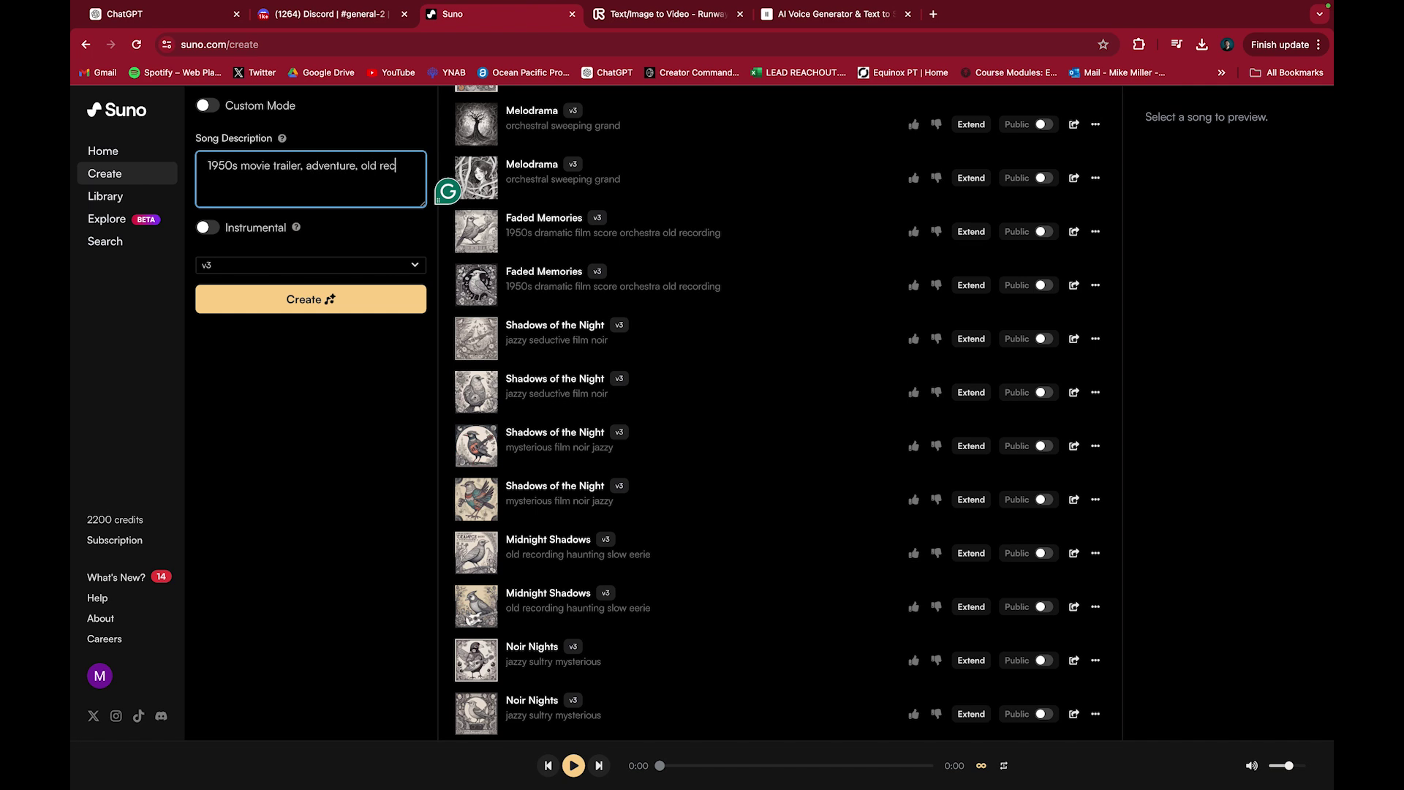
text(ing)
- Generate two instrumental 'Lost in the Jungle' tracks and briefly play one as a preview
click(207, 229)
click(348, 304)
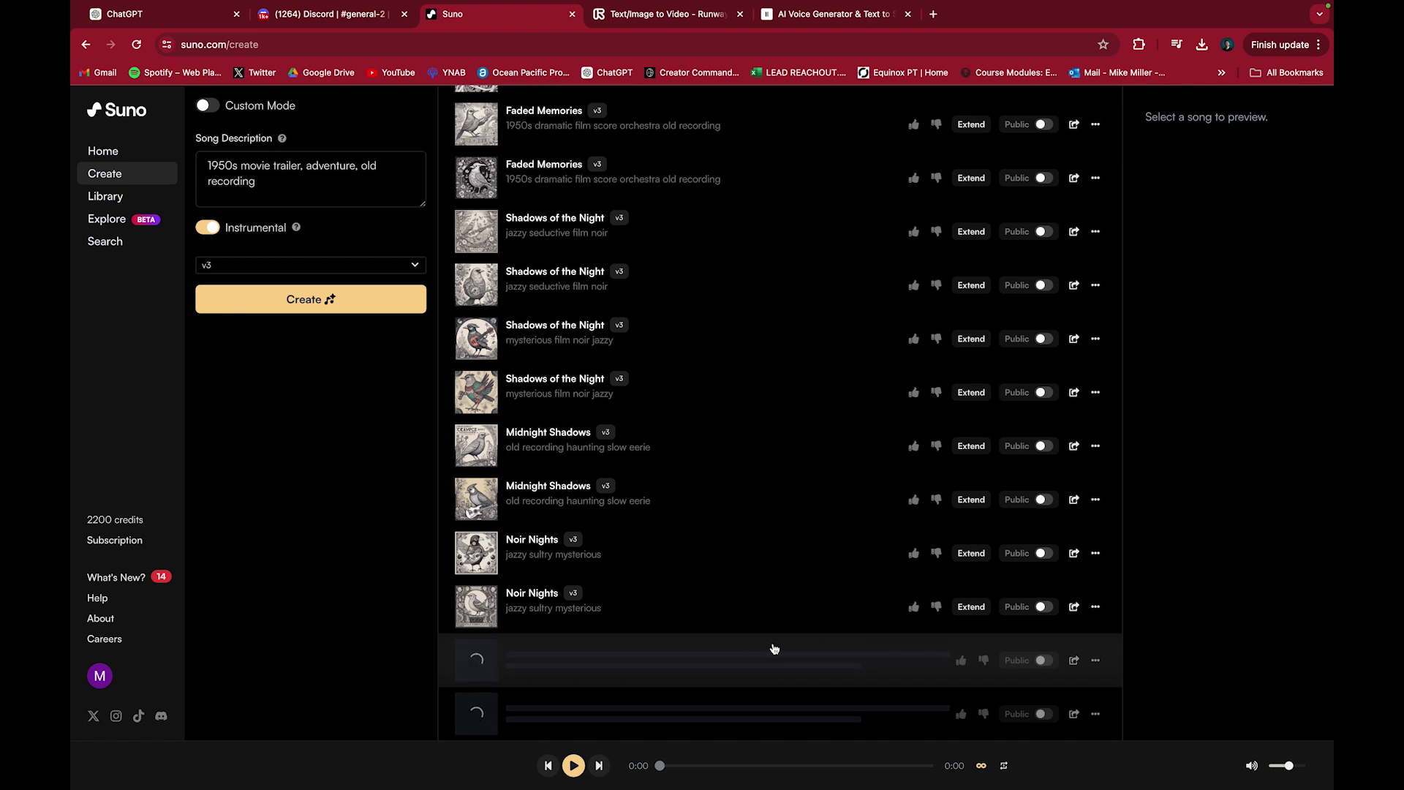
click(476, 714)
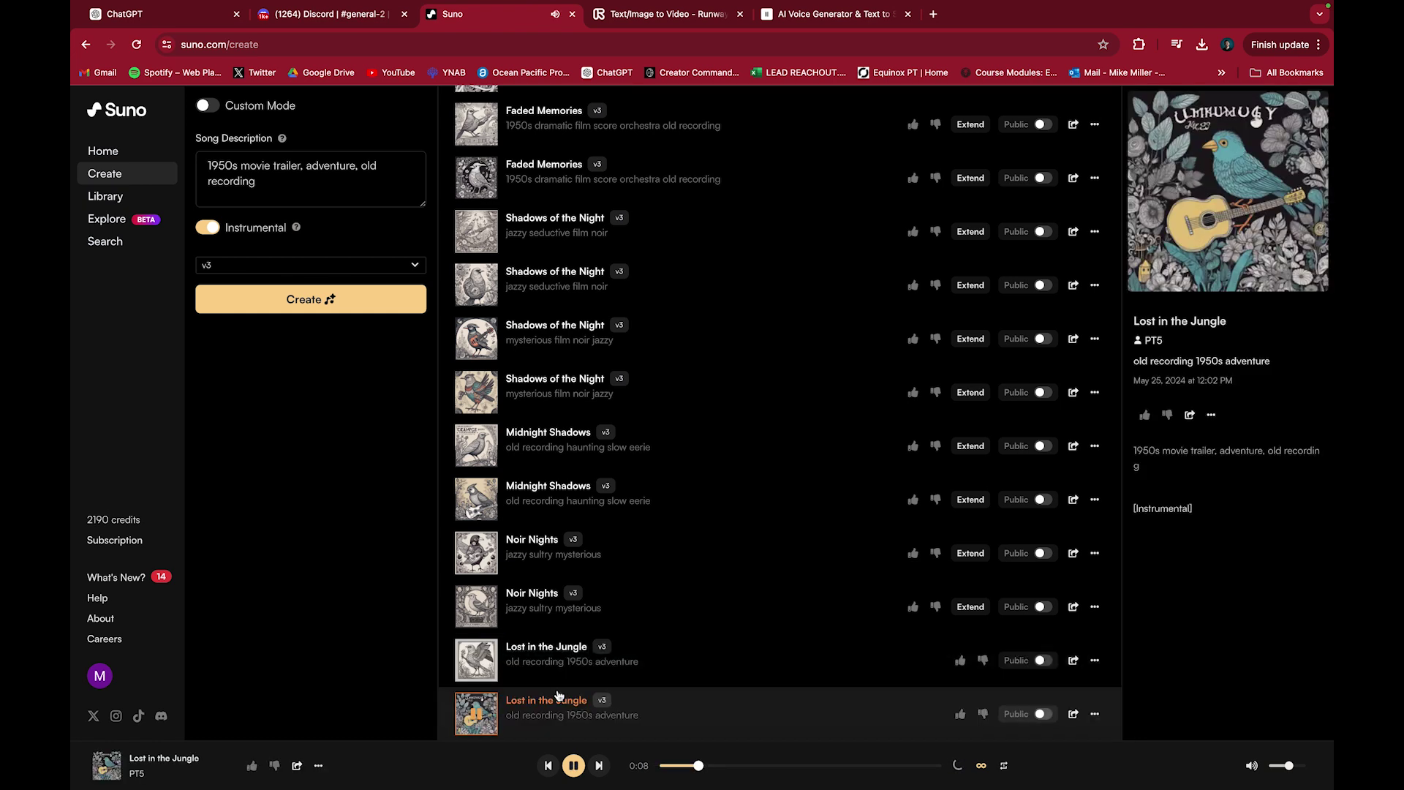
click(480, 716)
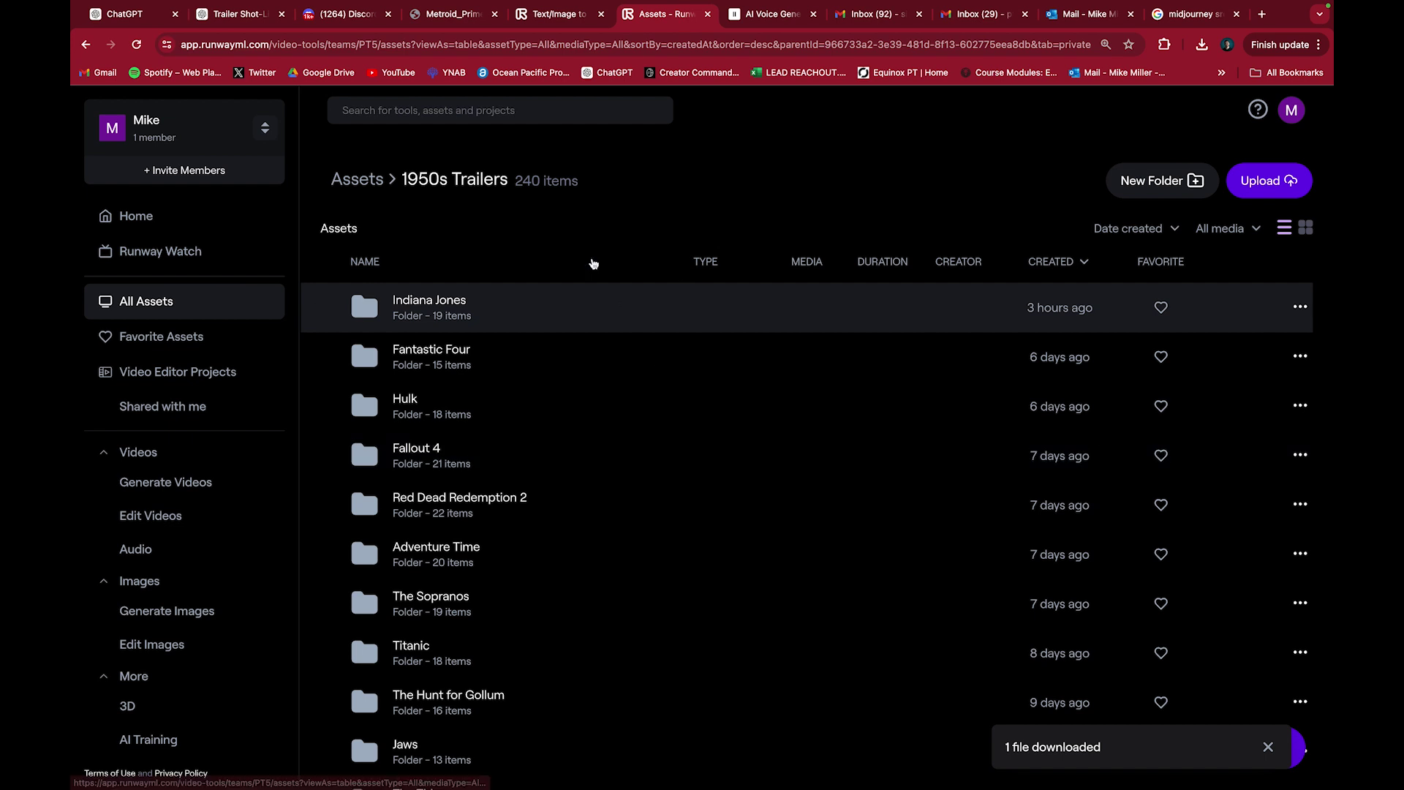
- In Runway's Text/Image to Video results, preview the jungle map-reading and market scene clips
click(561, 16)
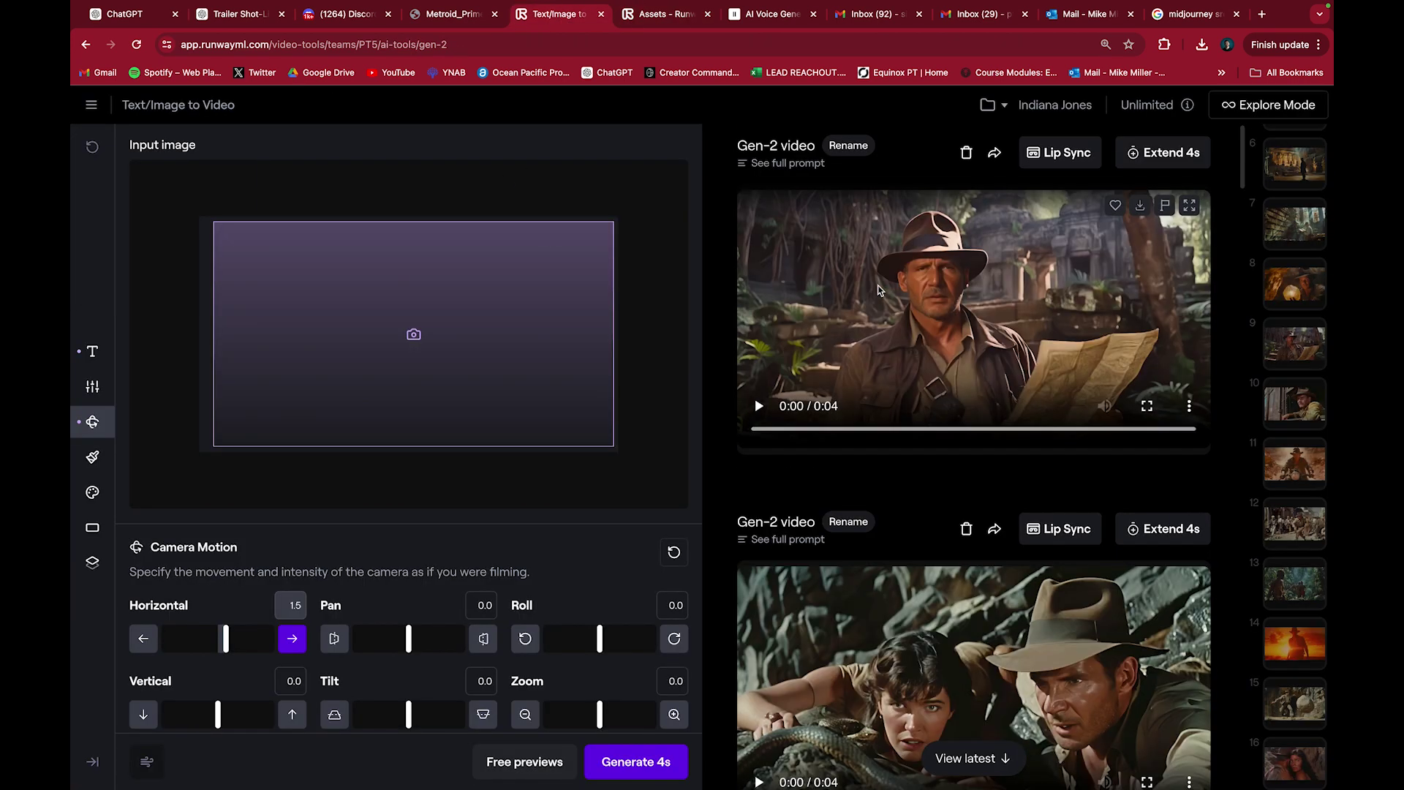
click(760, 414)
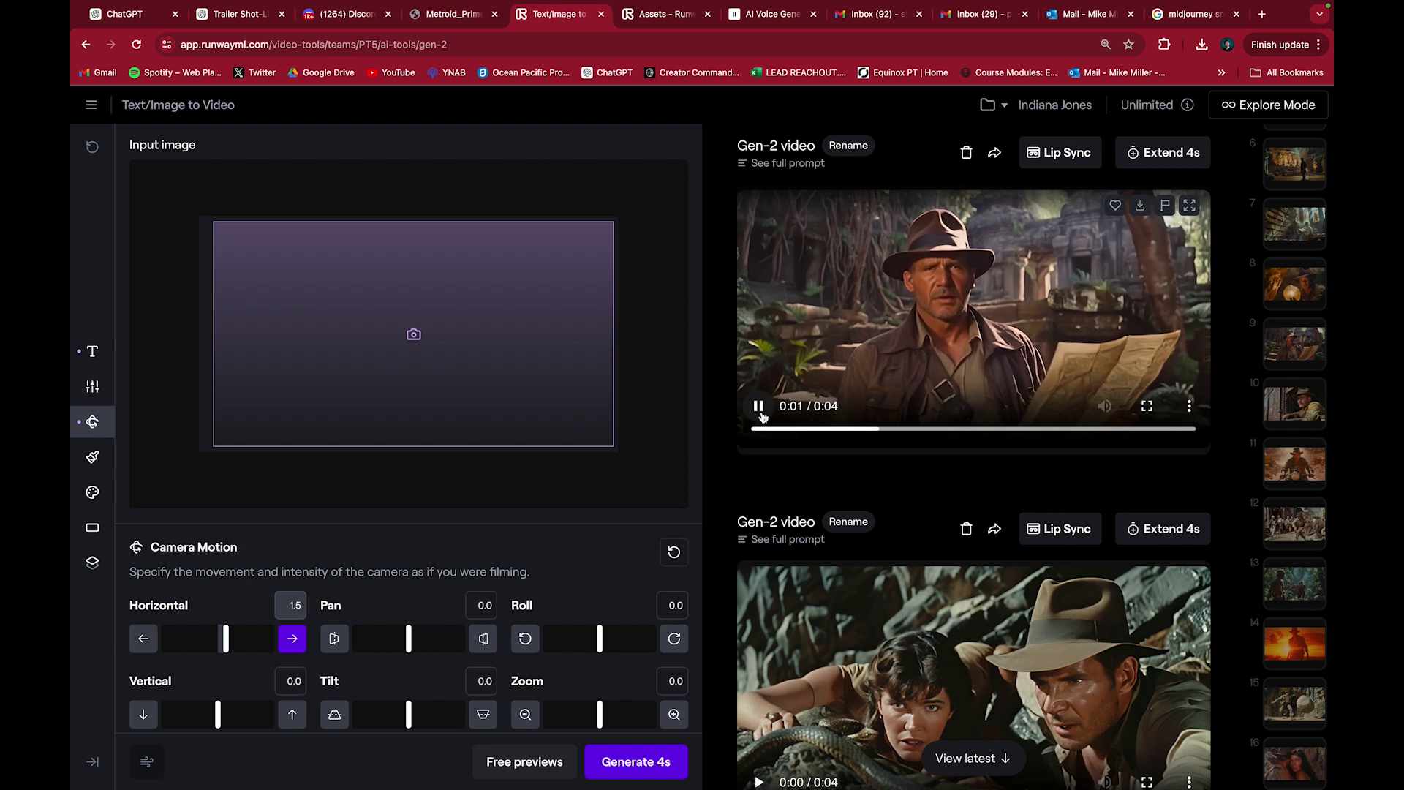
click(759, 407)
scroll(762, 416, down, 3)
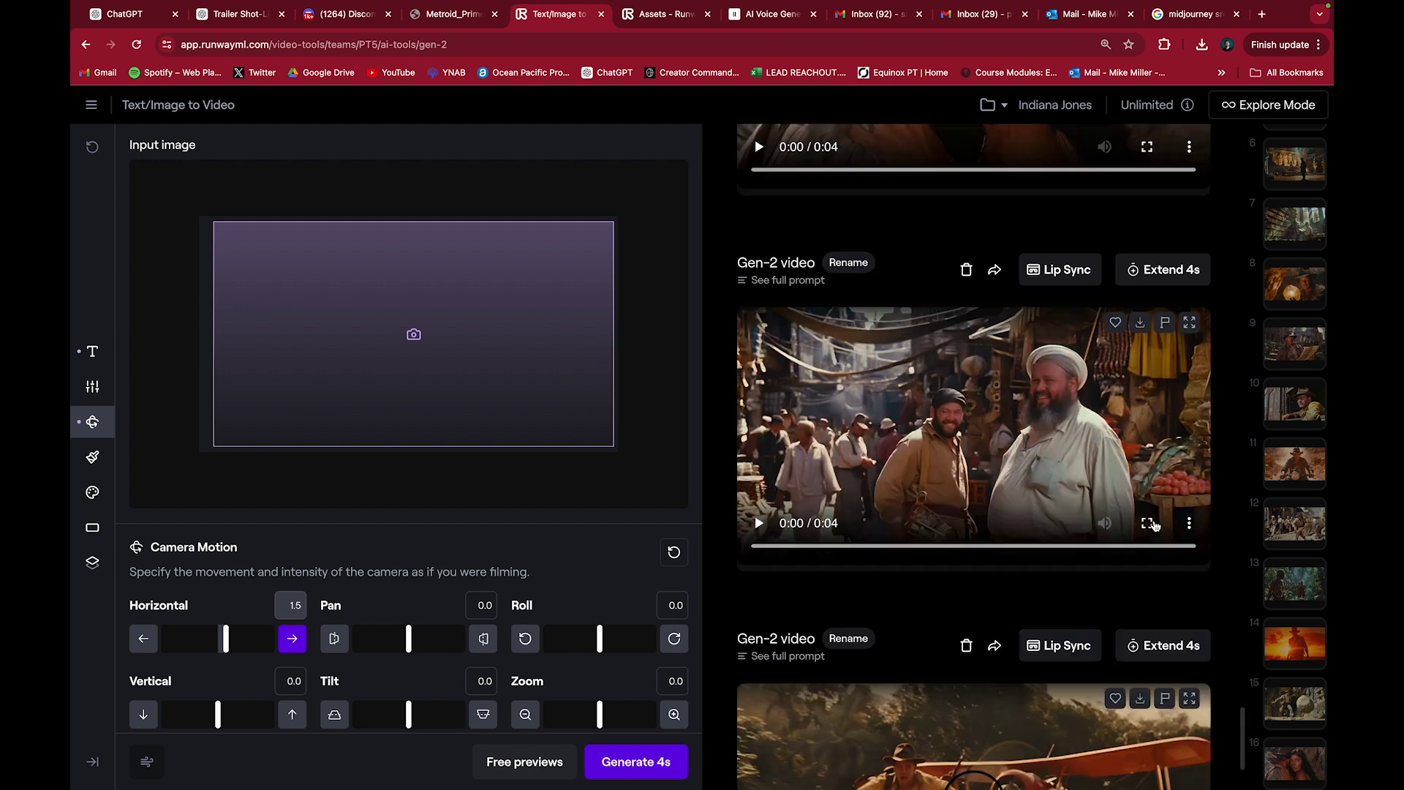
click(1065, 407)
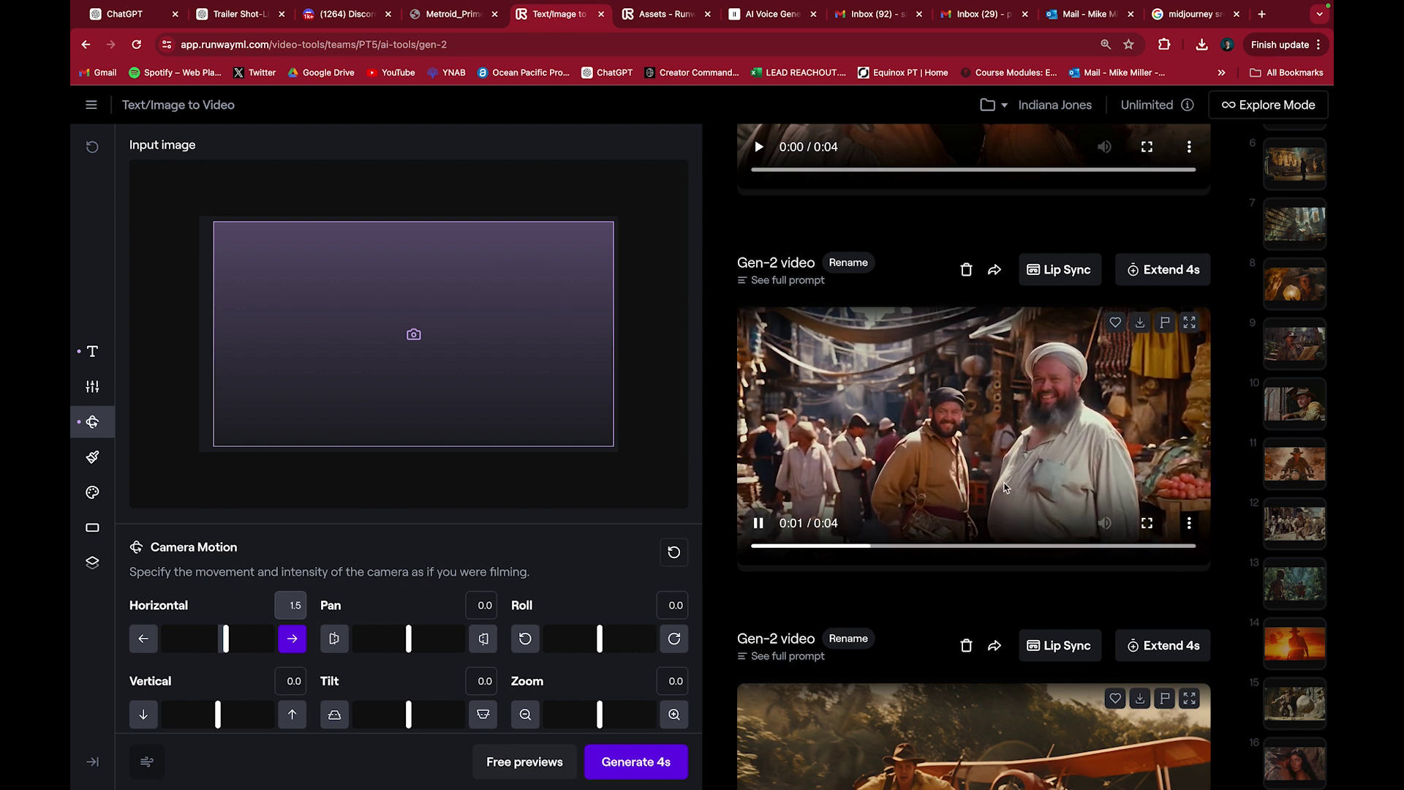
click(1095, 490)
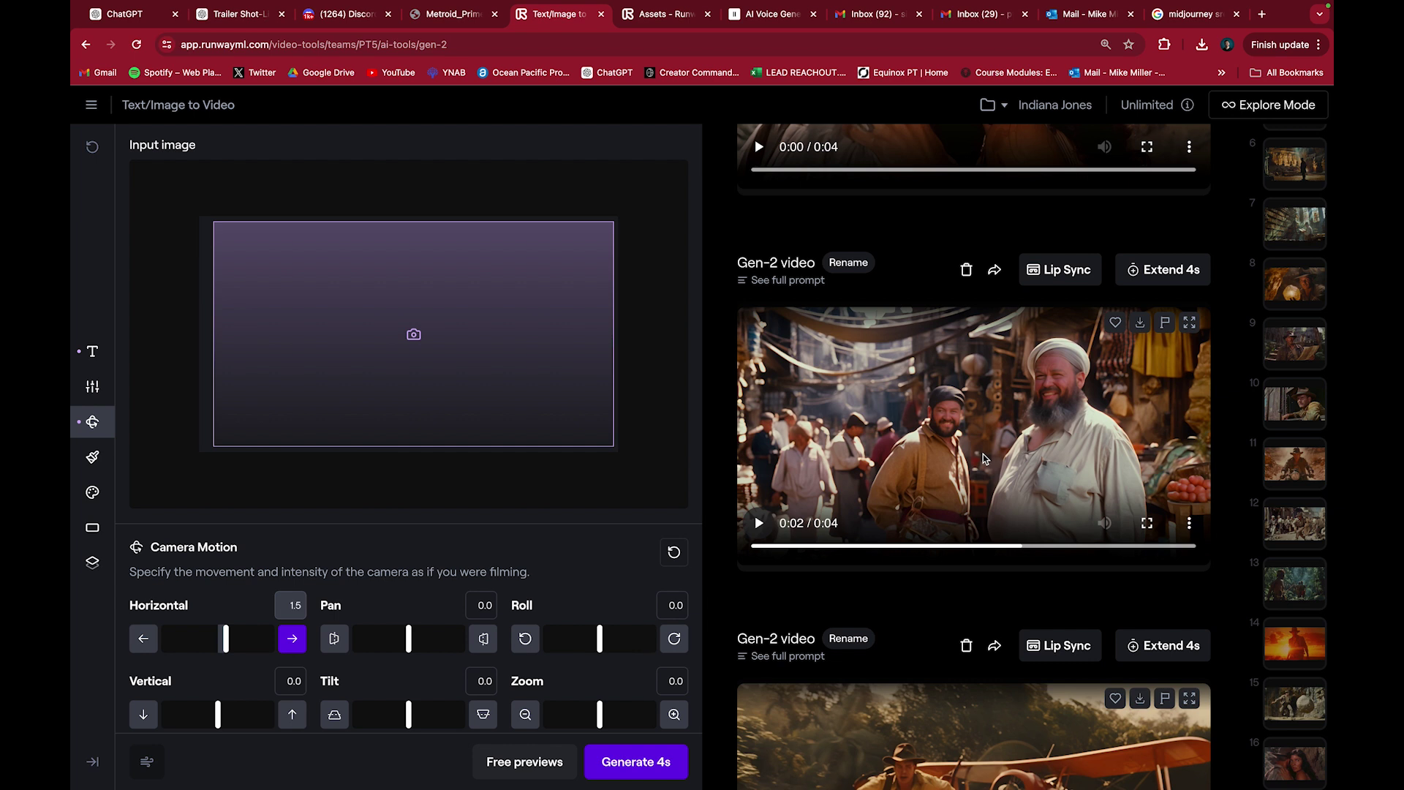
scroll(983, 454, down, 3)
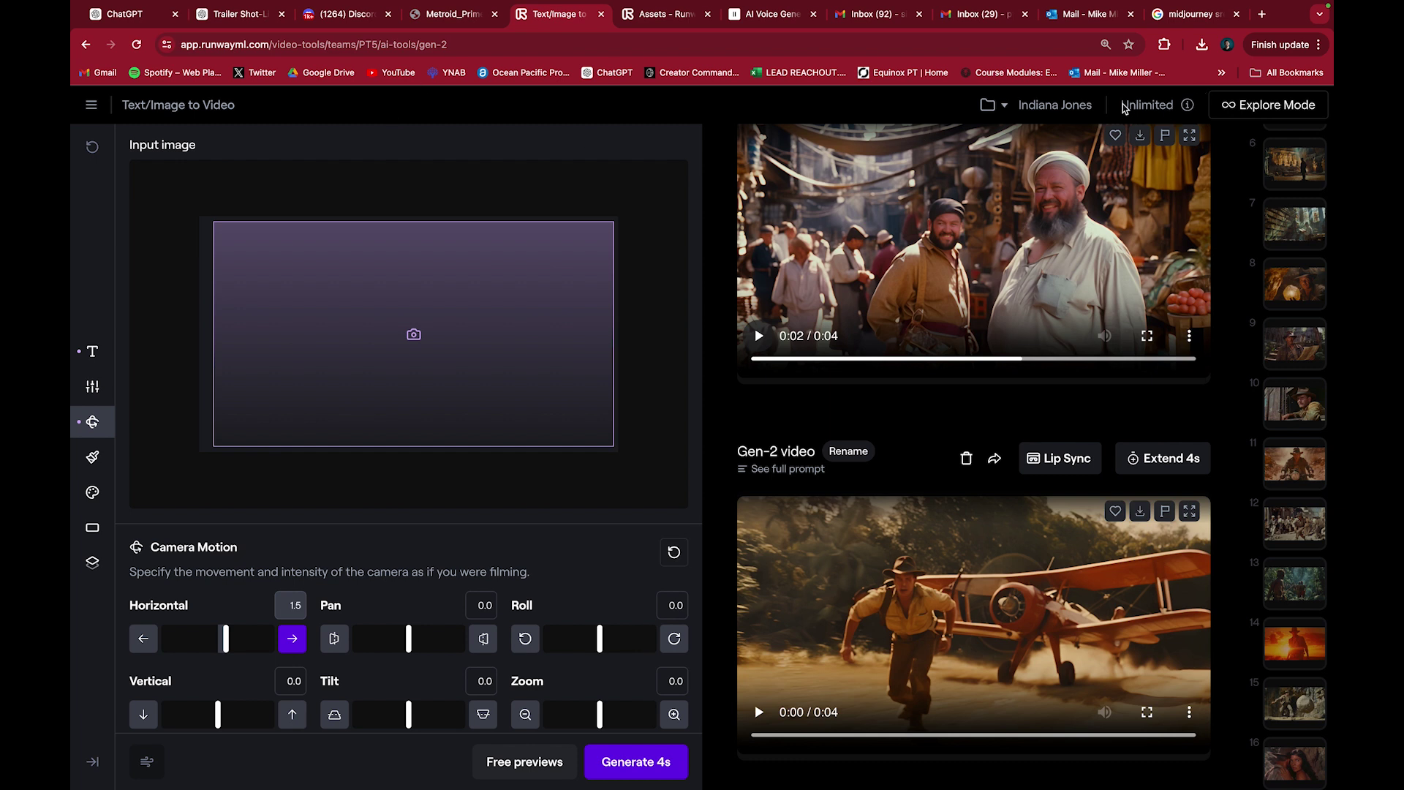
- Close the mail and Gmail tabs and switch to Premiere Pro via Mission Control
mouse_move(1166, 112)
click(1133, 15)
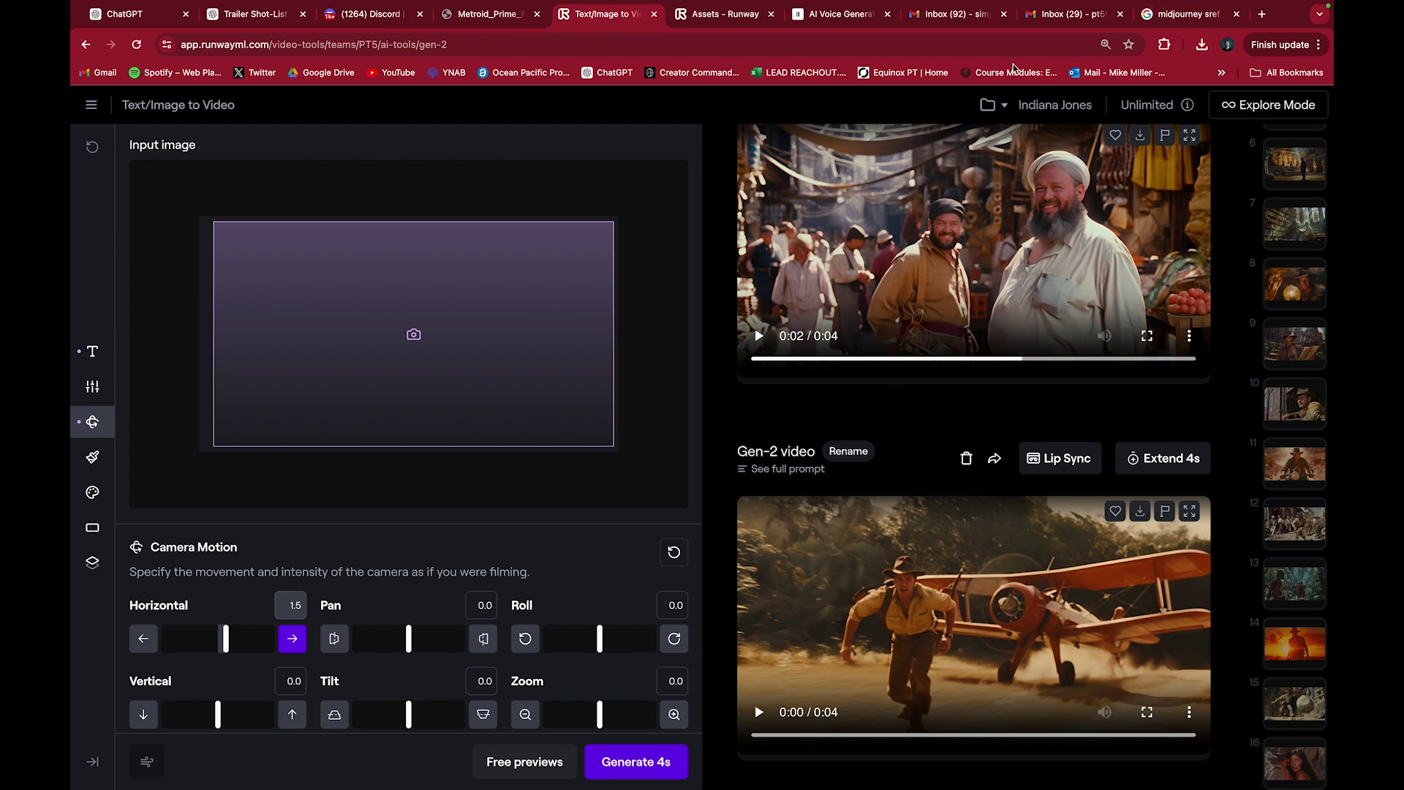
click(1003, 15)
click(1003, 14)
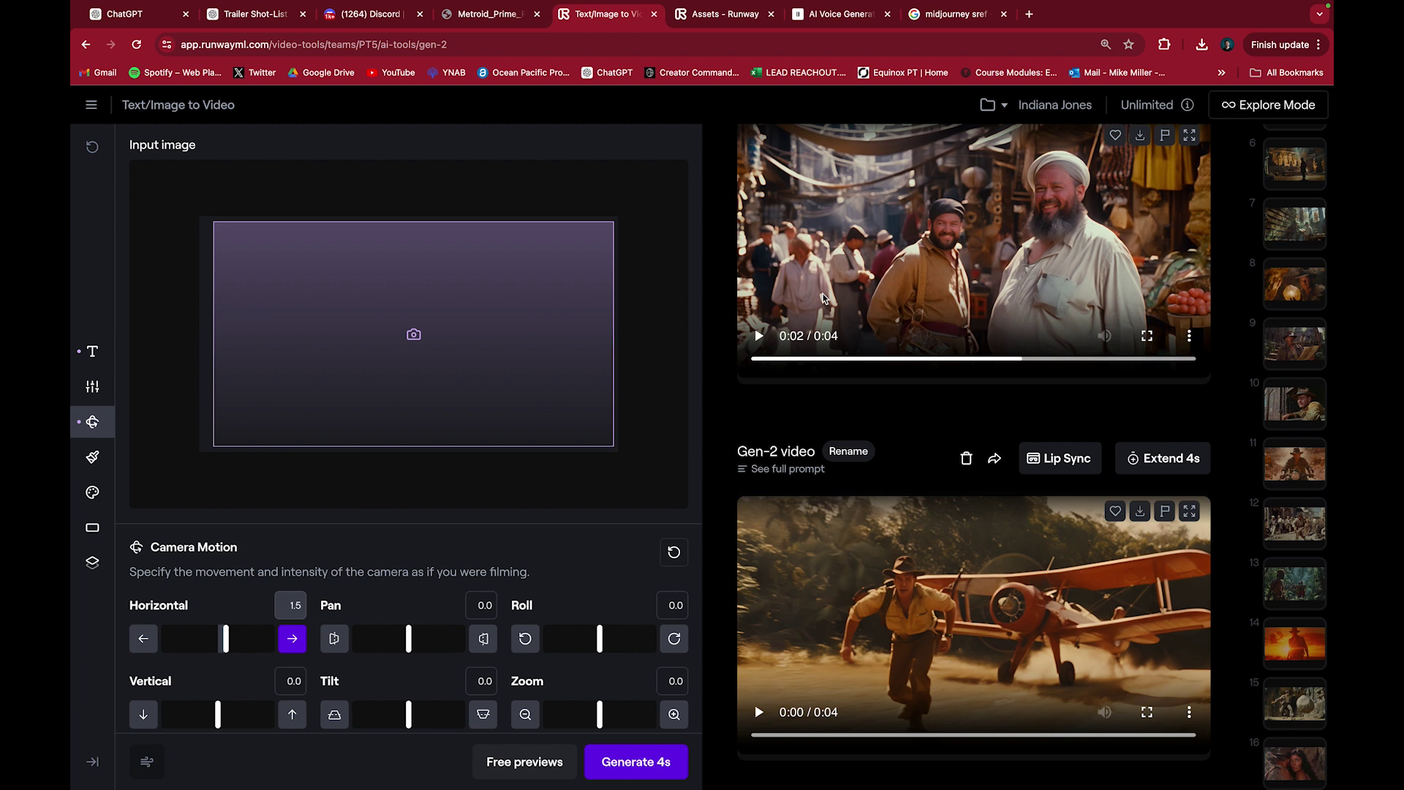
key(ctrl+Up)
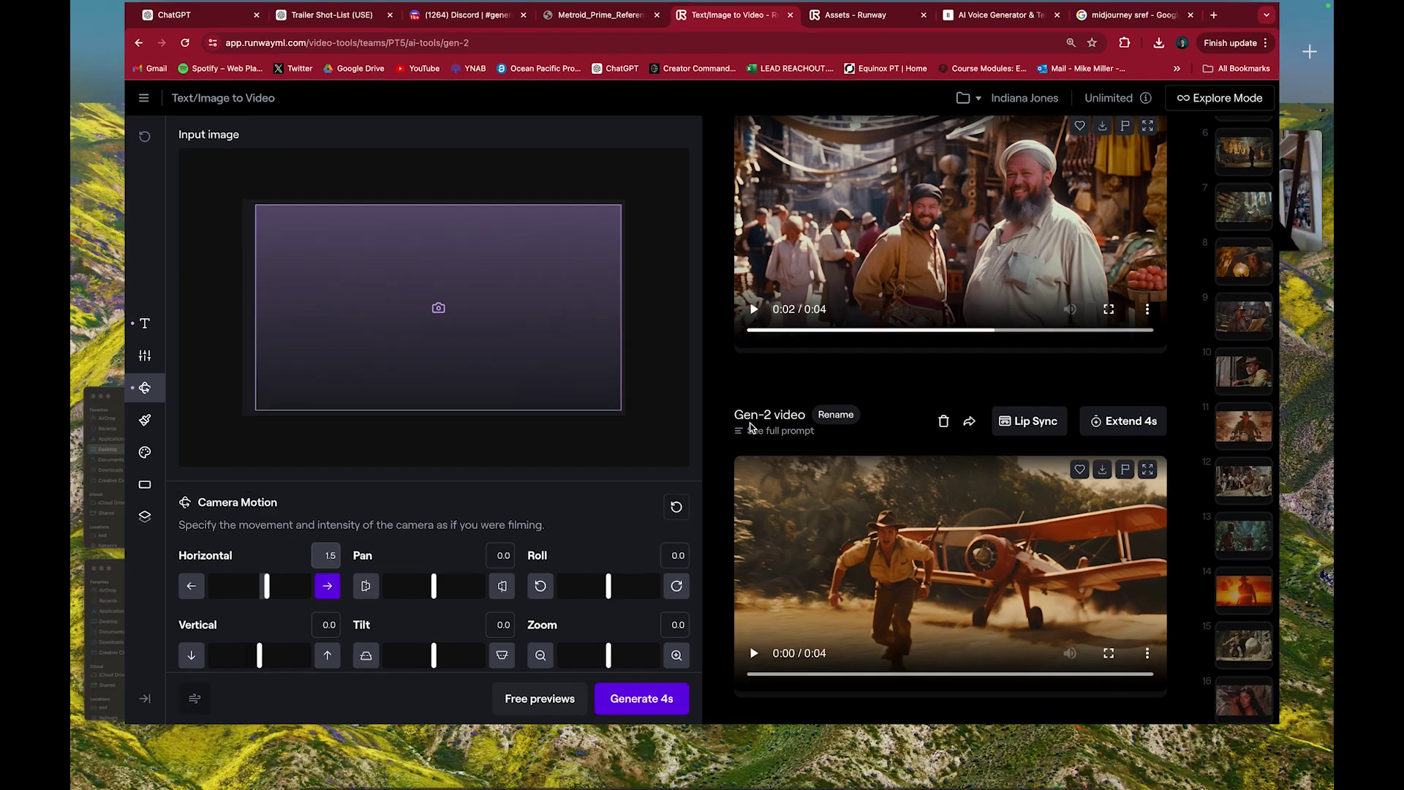
click(454, 450)
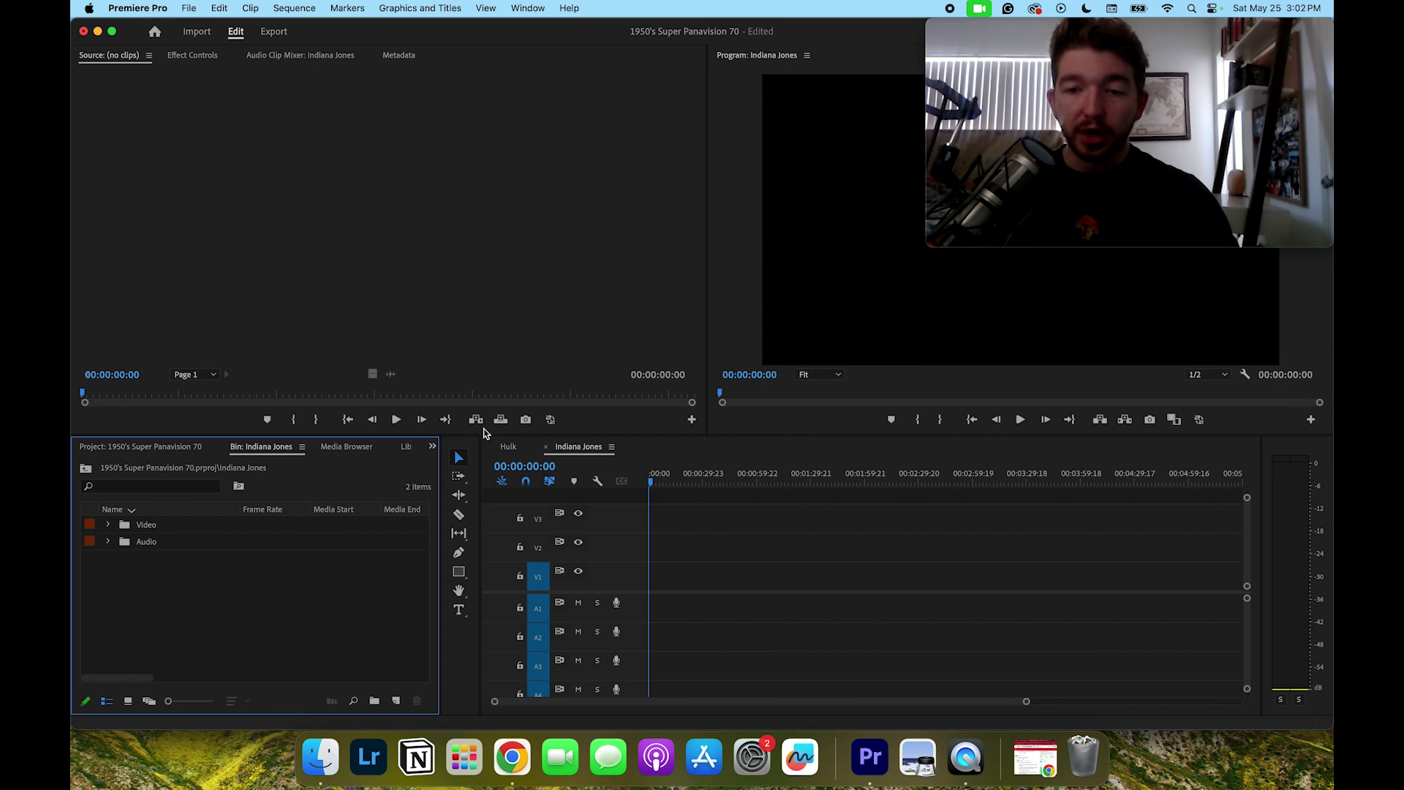
click(135, 527)
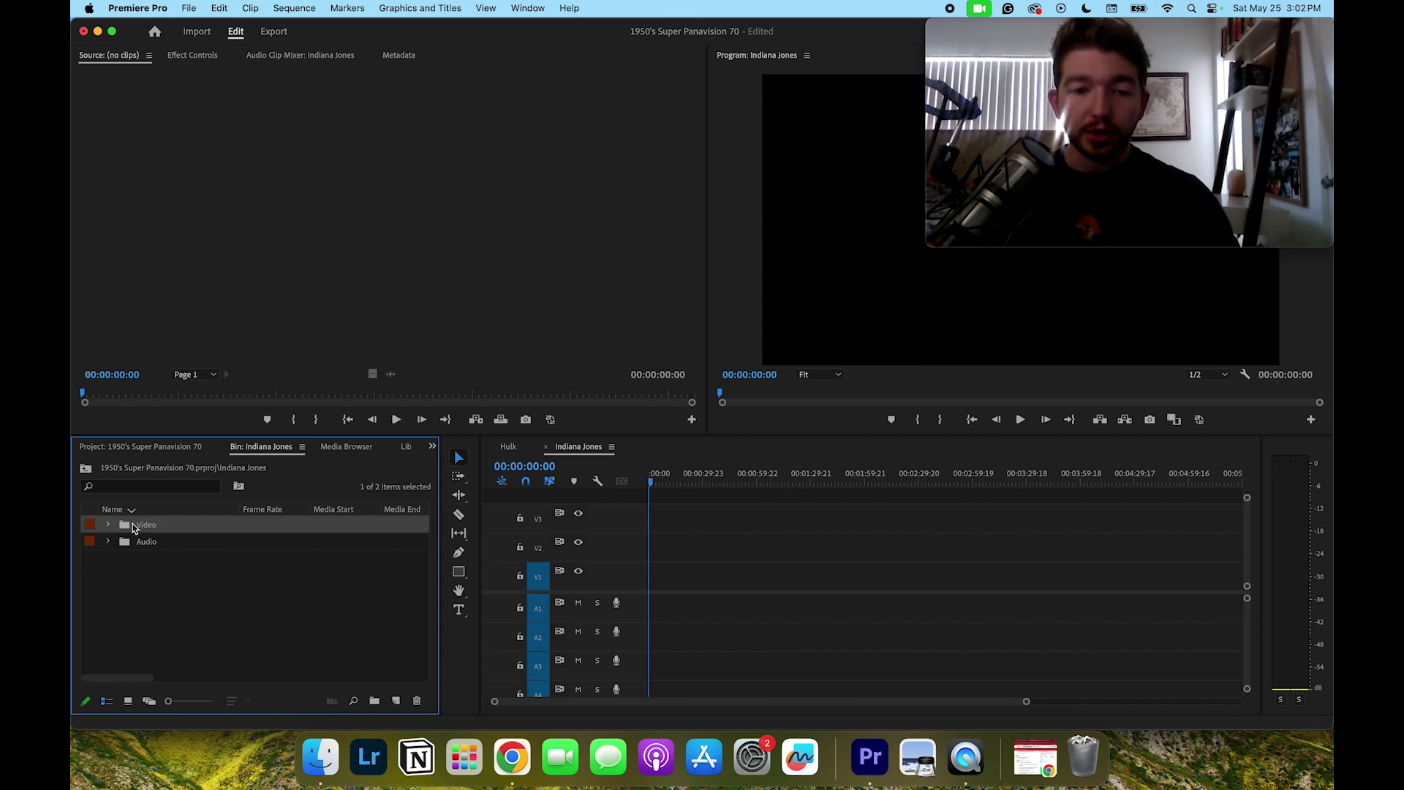
double_click(134, 528)
right_click(130, 541)
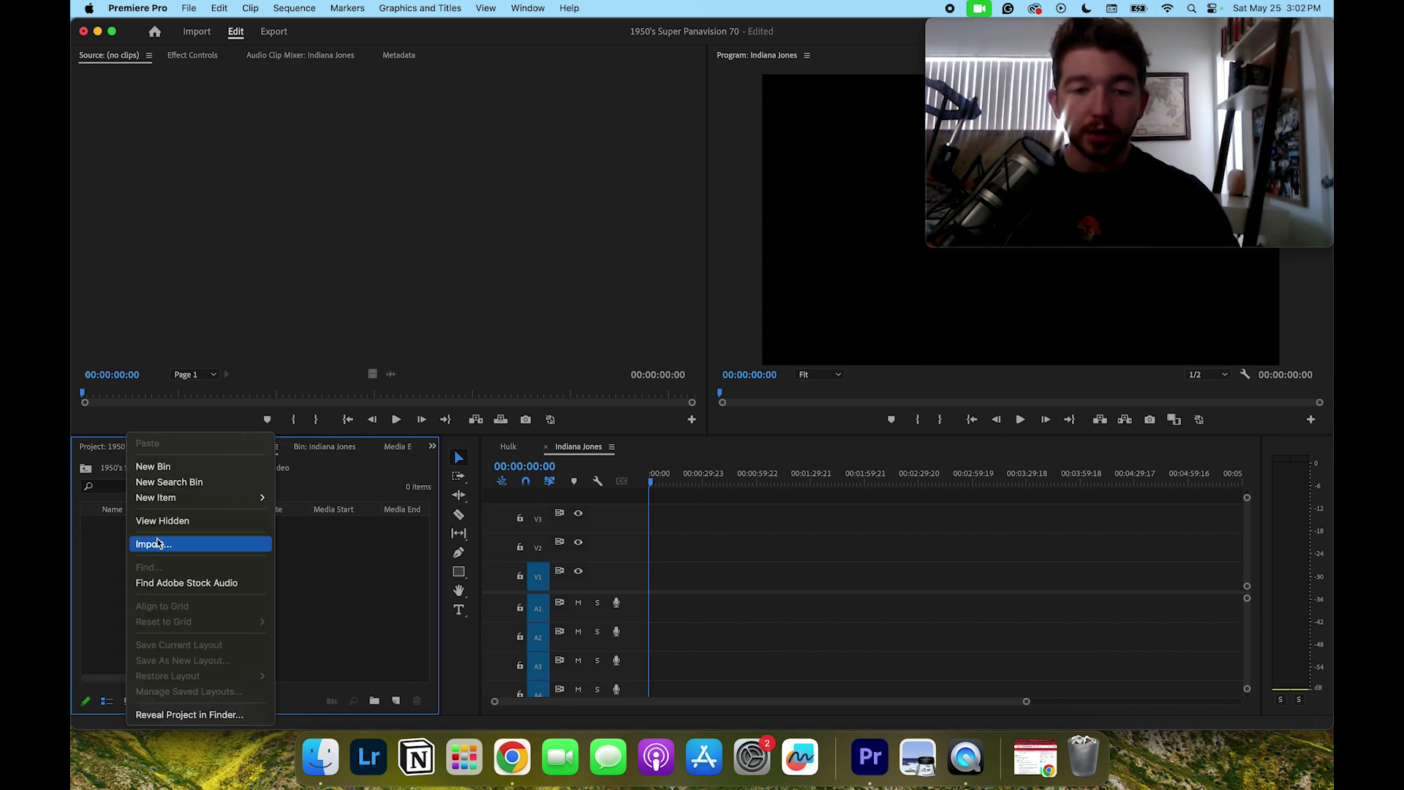
click(157, 542)
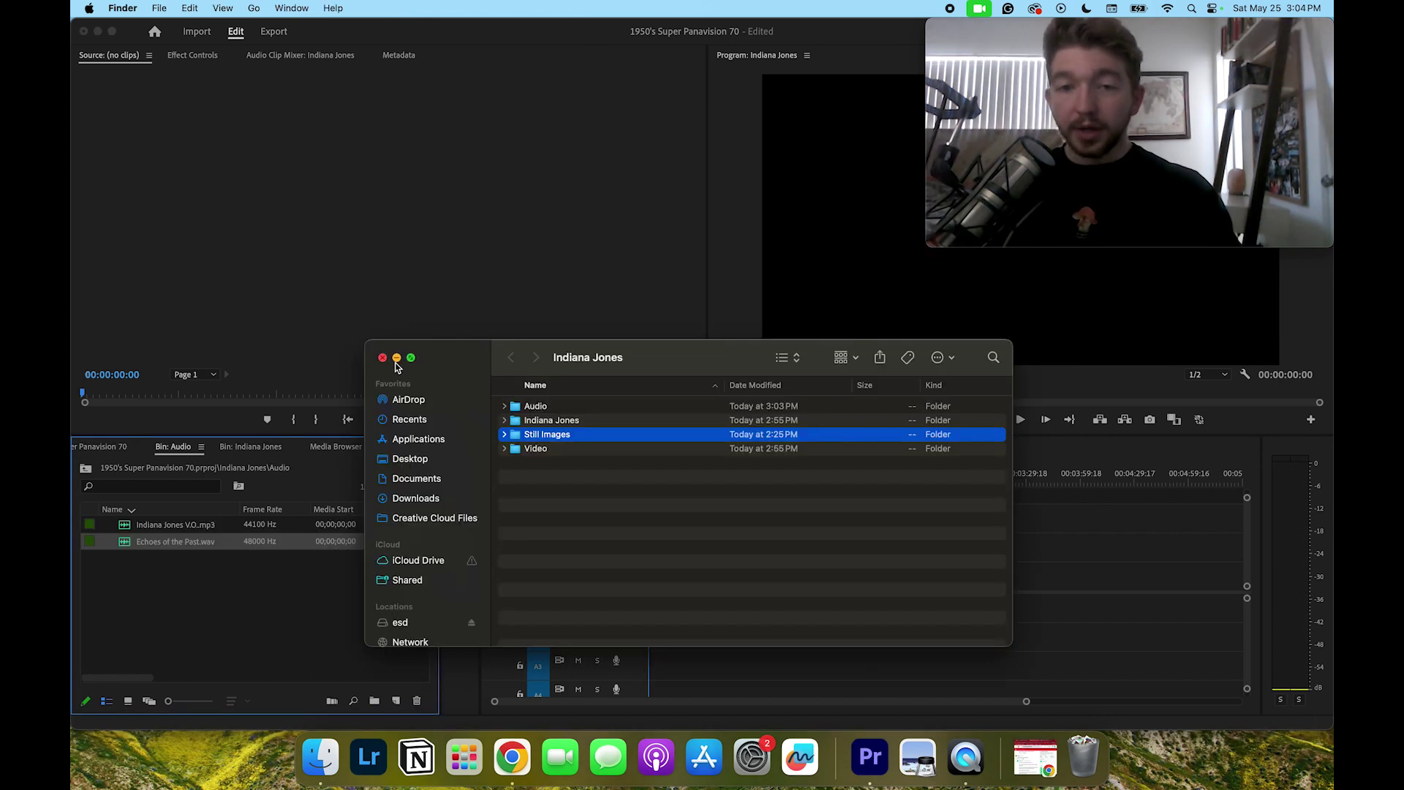
click(396, 358)
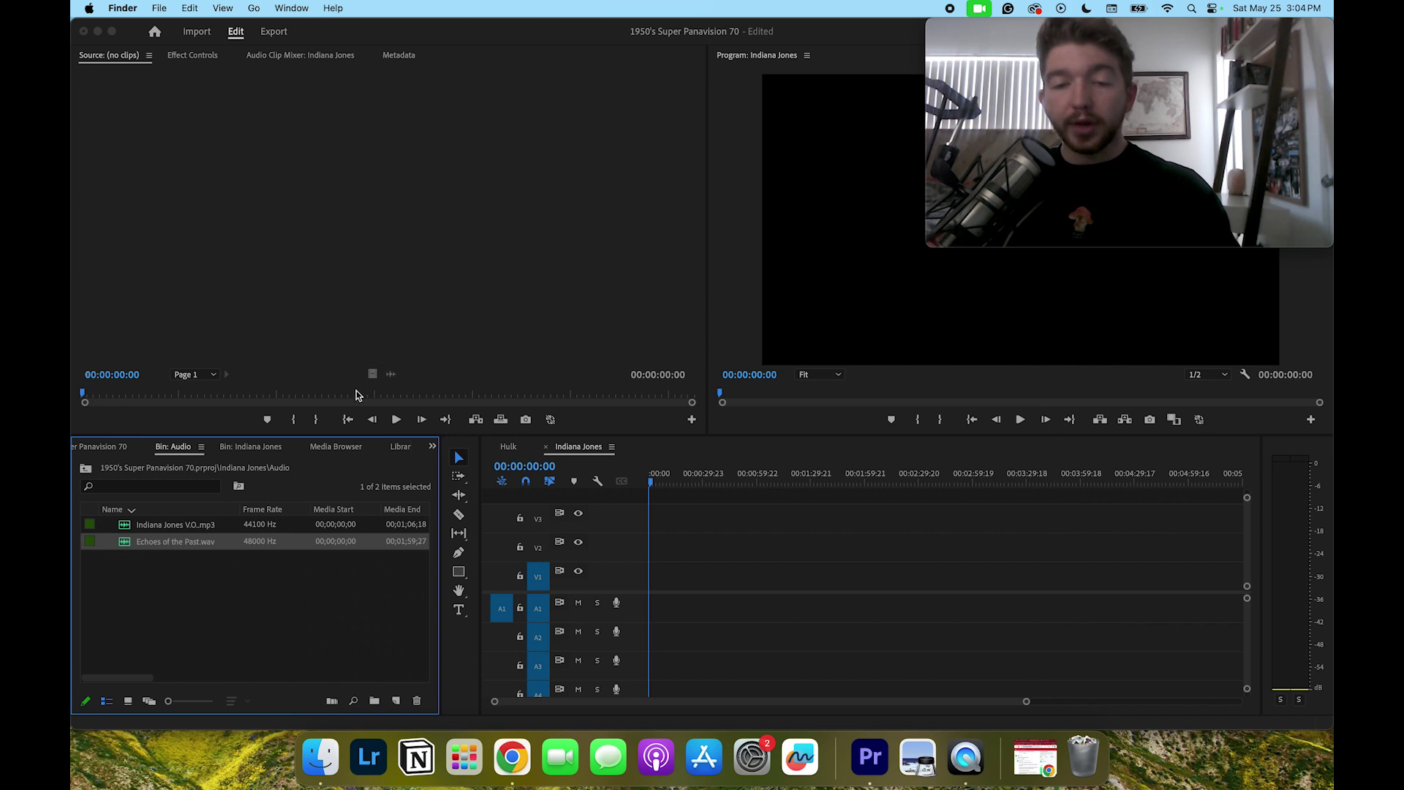
click(86, 470)
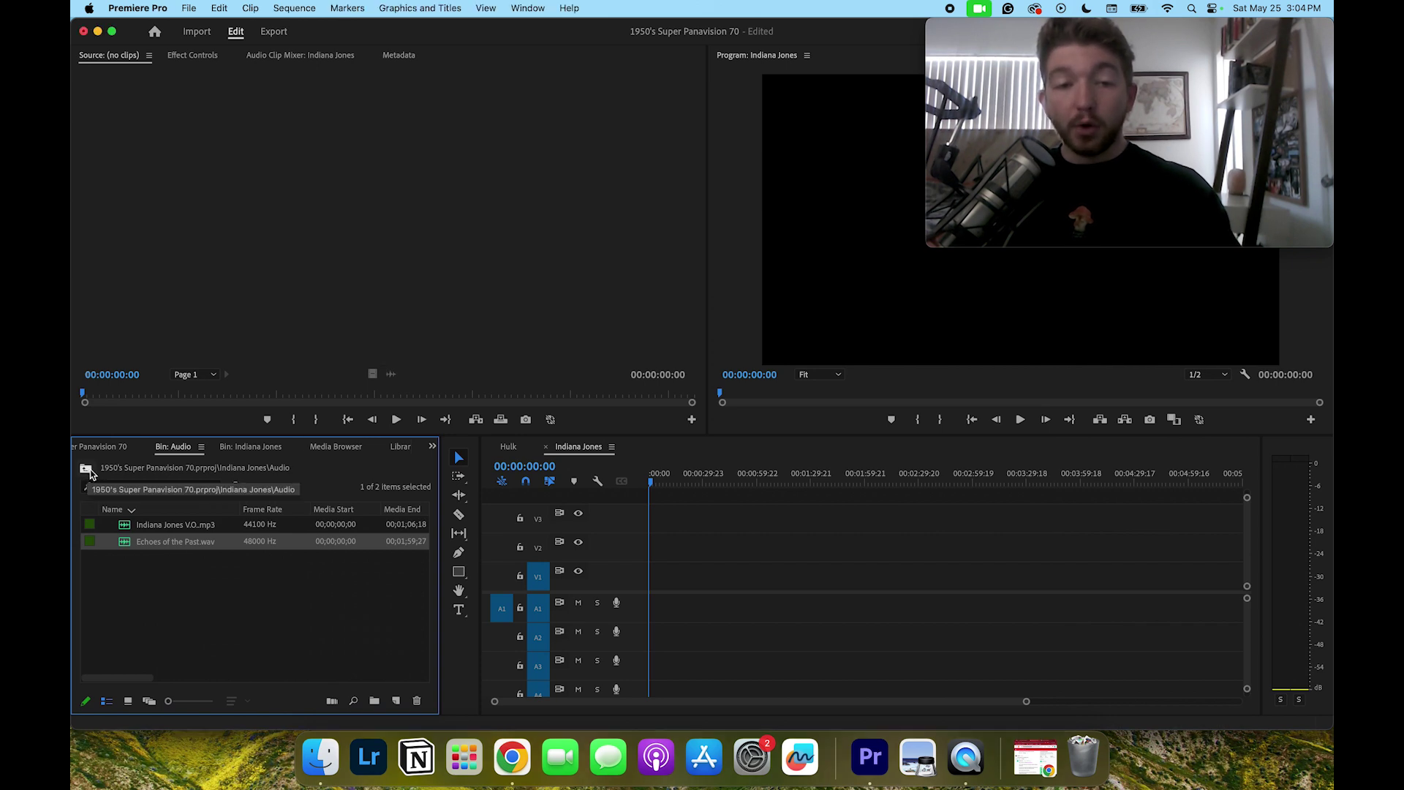
click(87, 470)
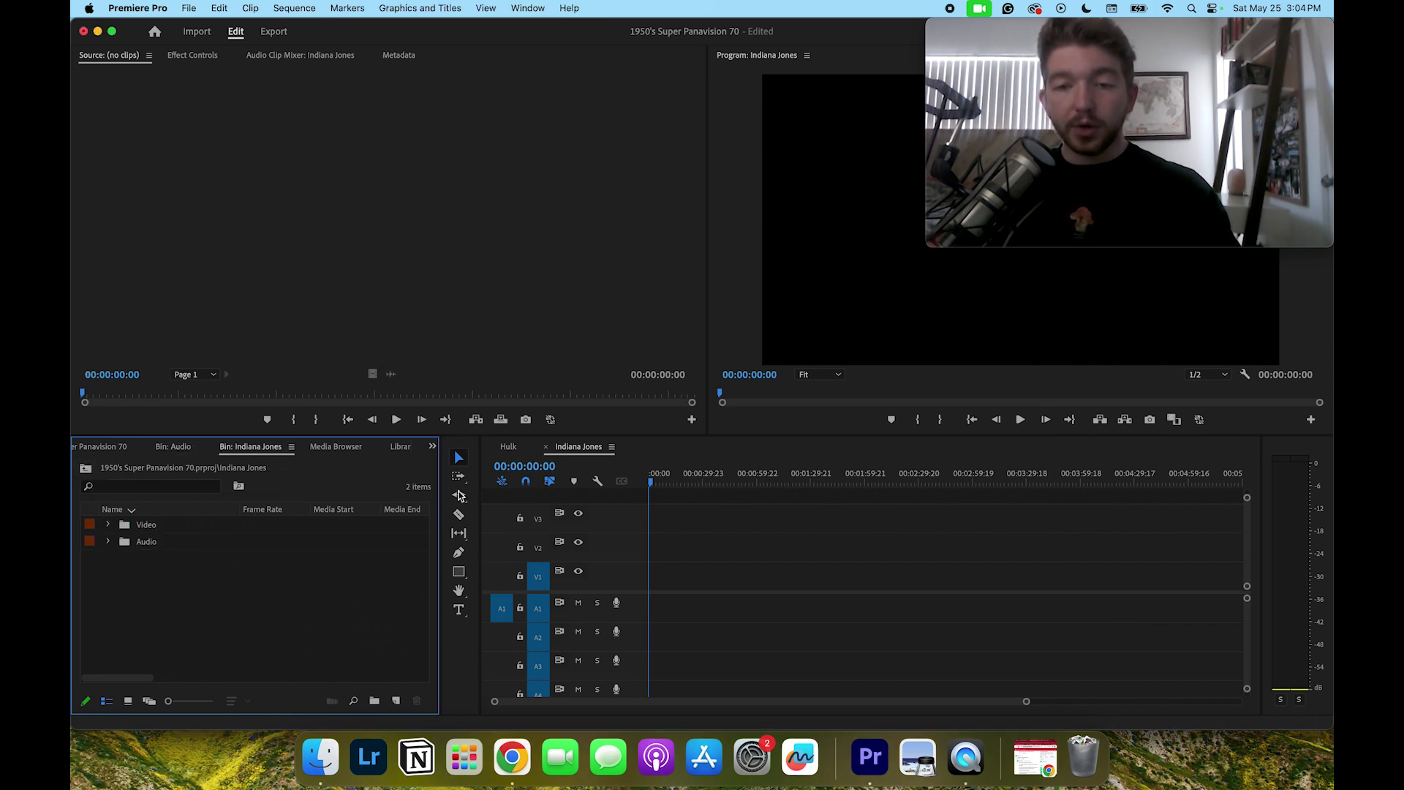
click(508, 446)
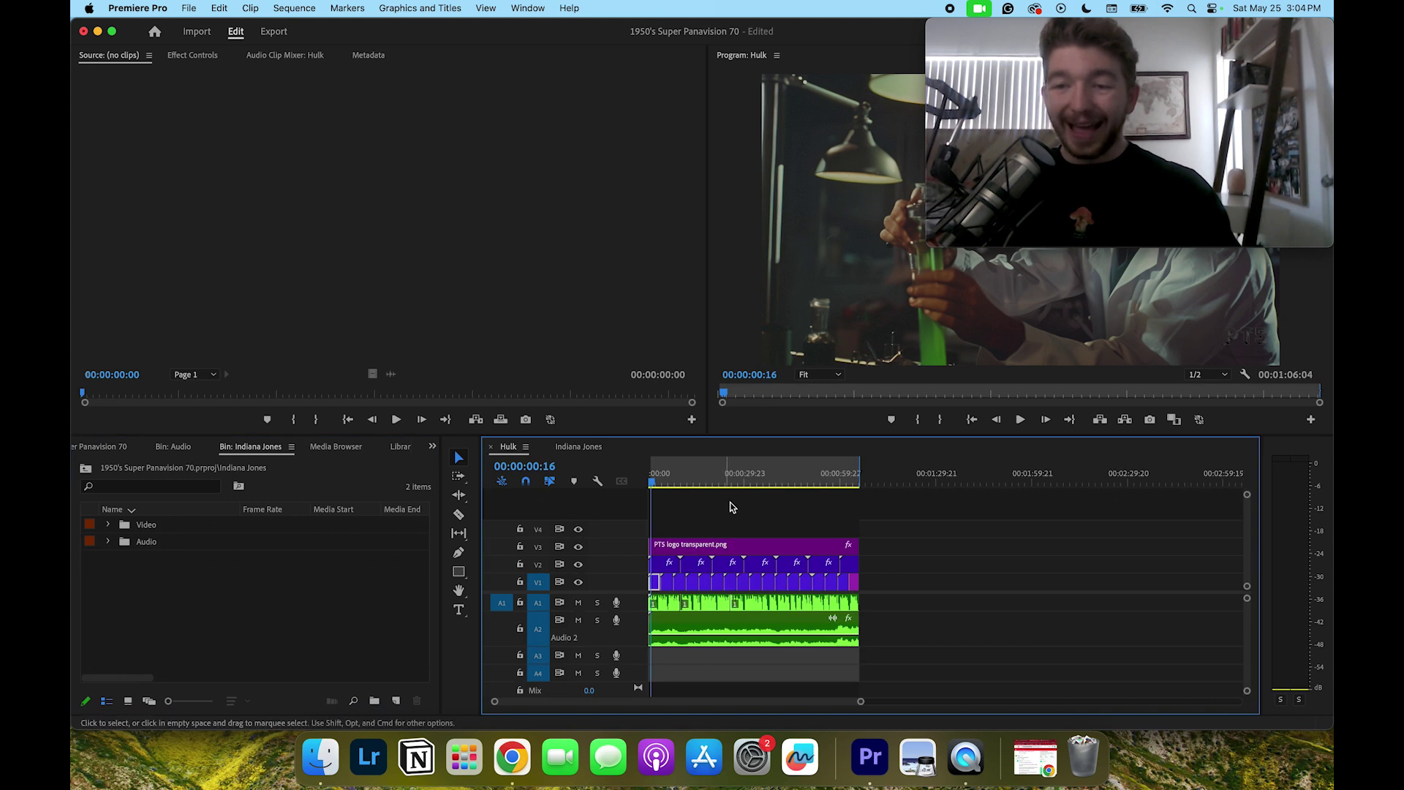
- Copy the Film Grain clips from the Hulk sequence and paste them into Indiana Jones
key(=)
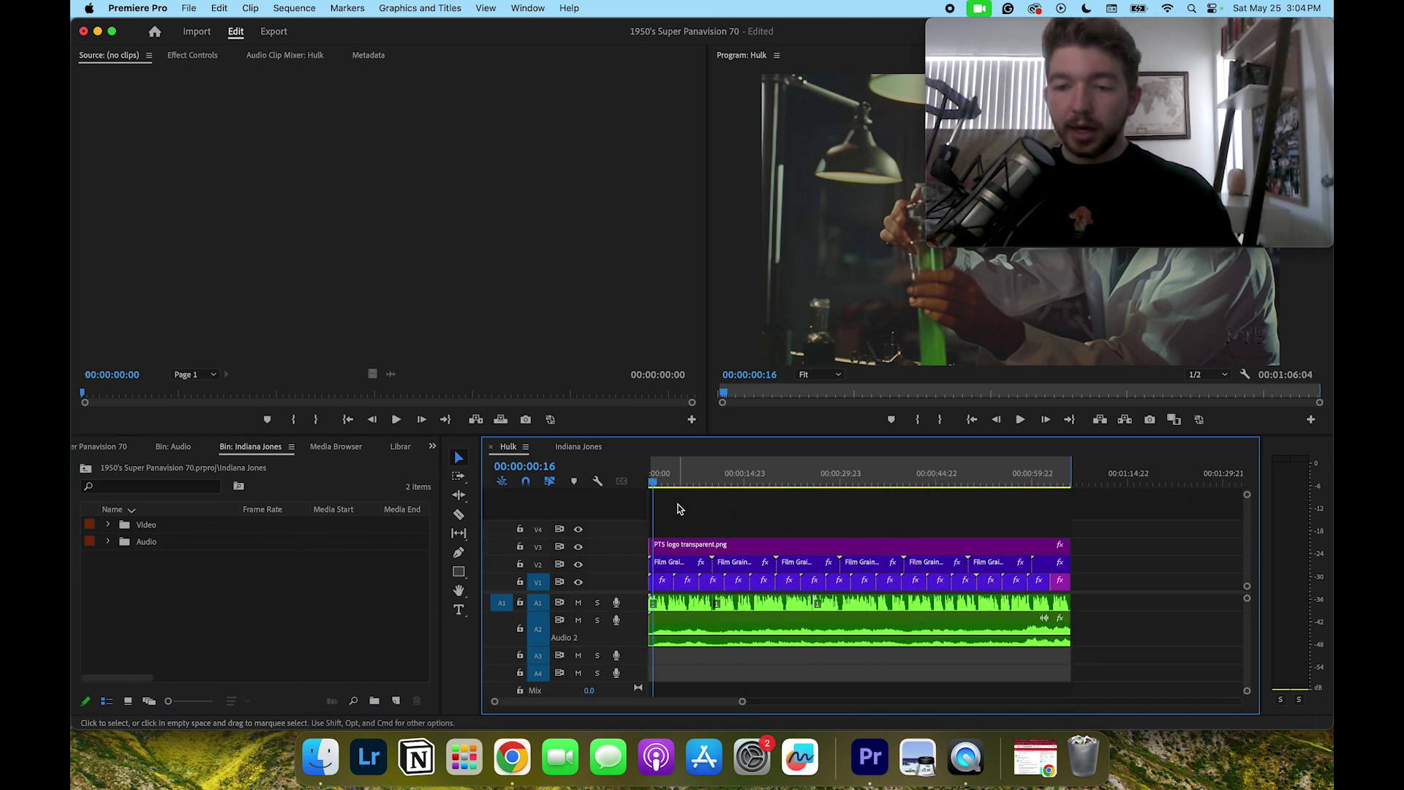
click(580, 446)
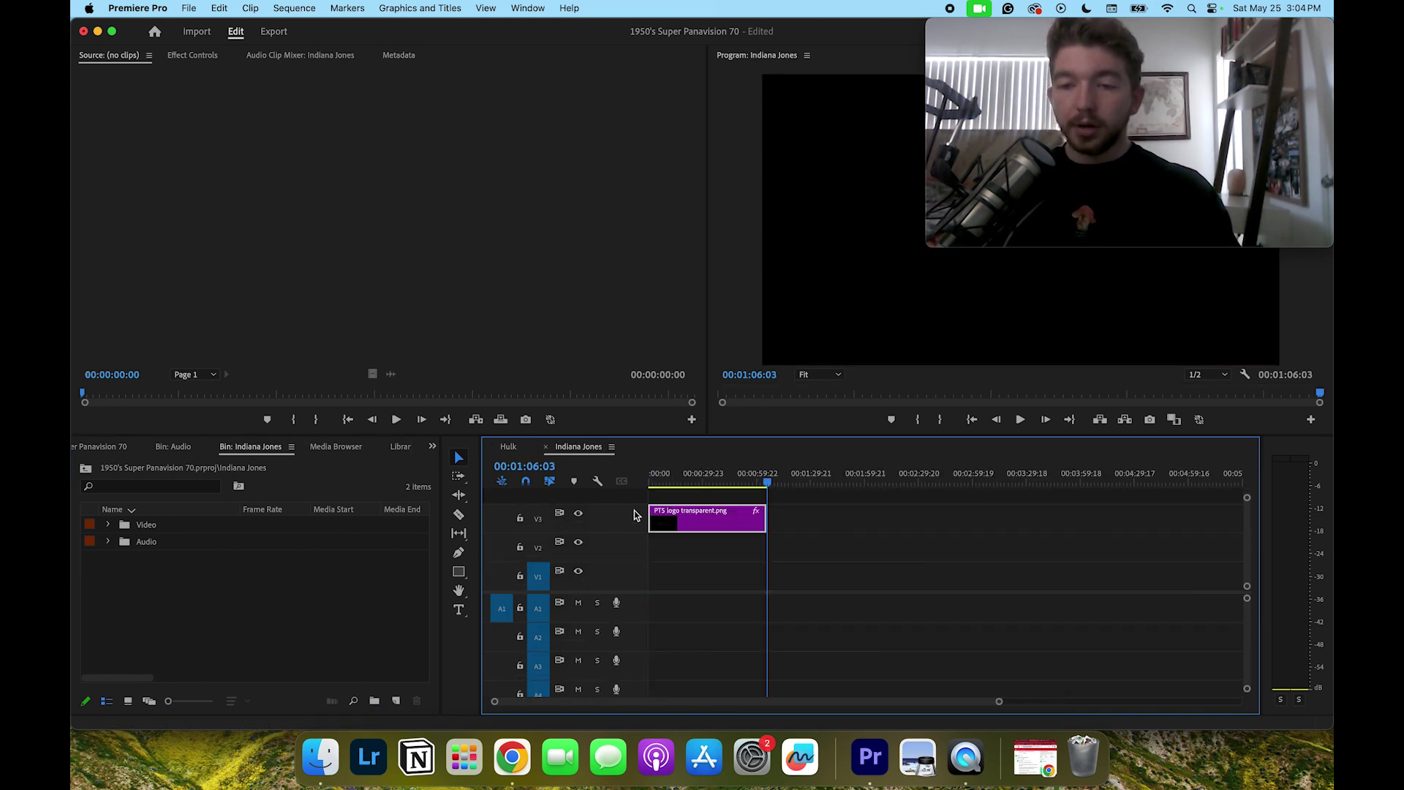
key(ctrl+shift+comma)
click(688, 564)
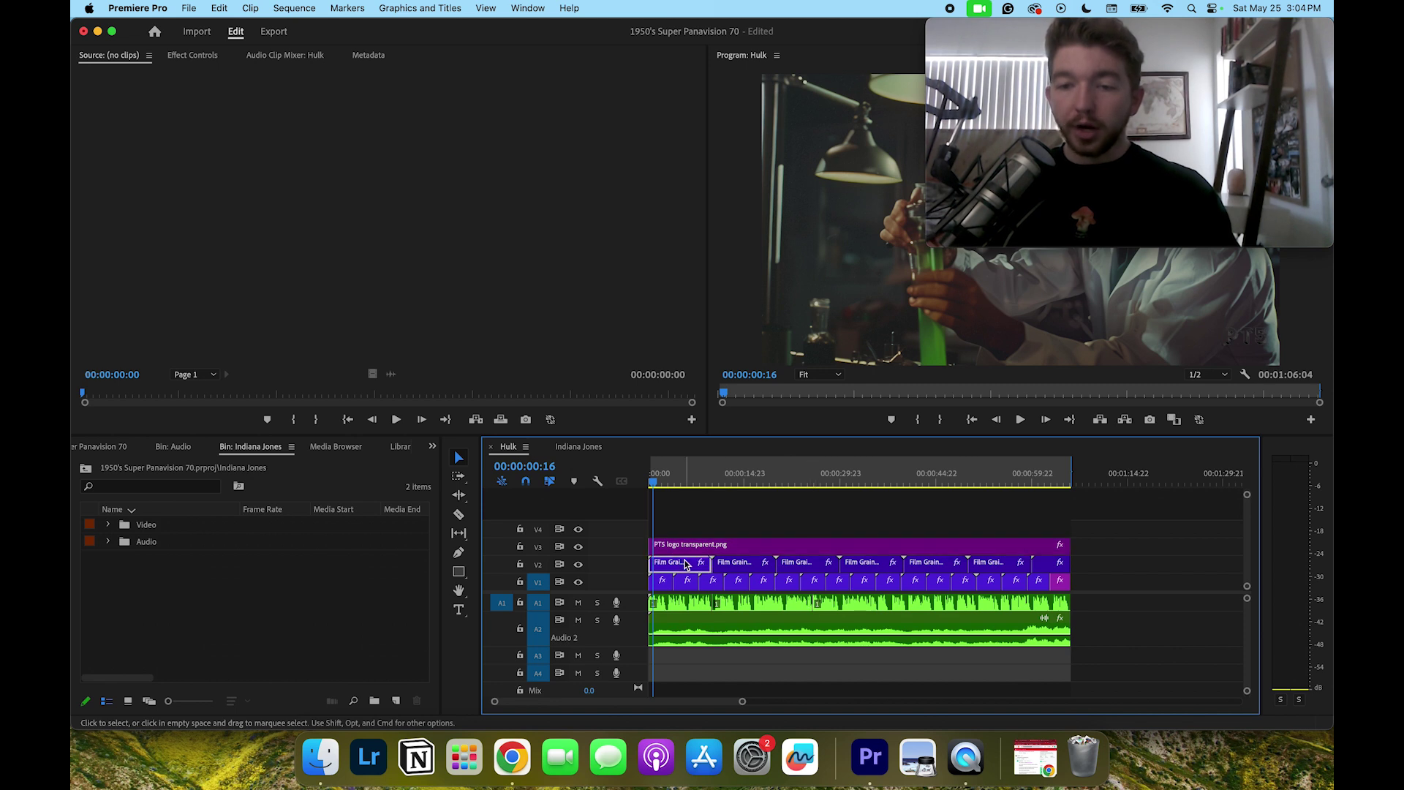
key(ctrl+shift+period)
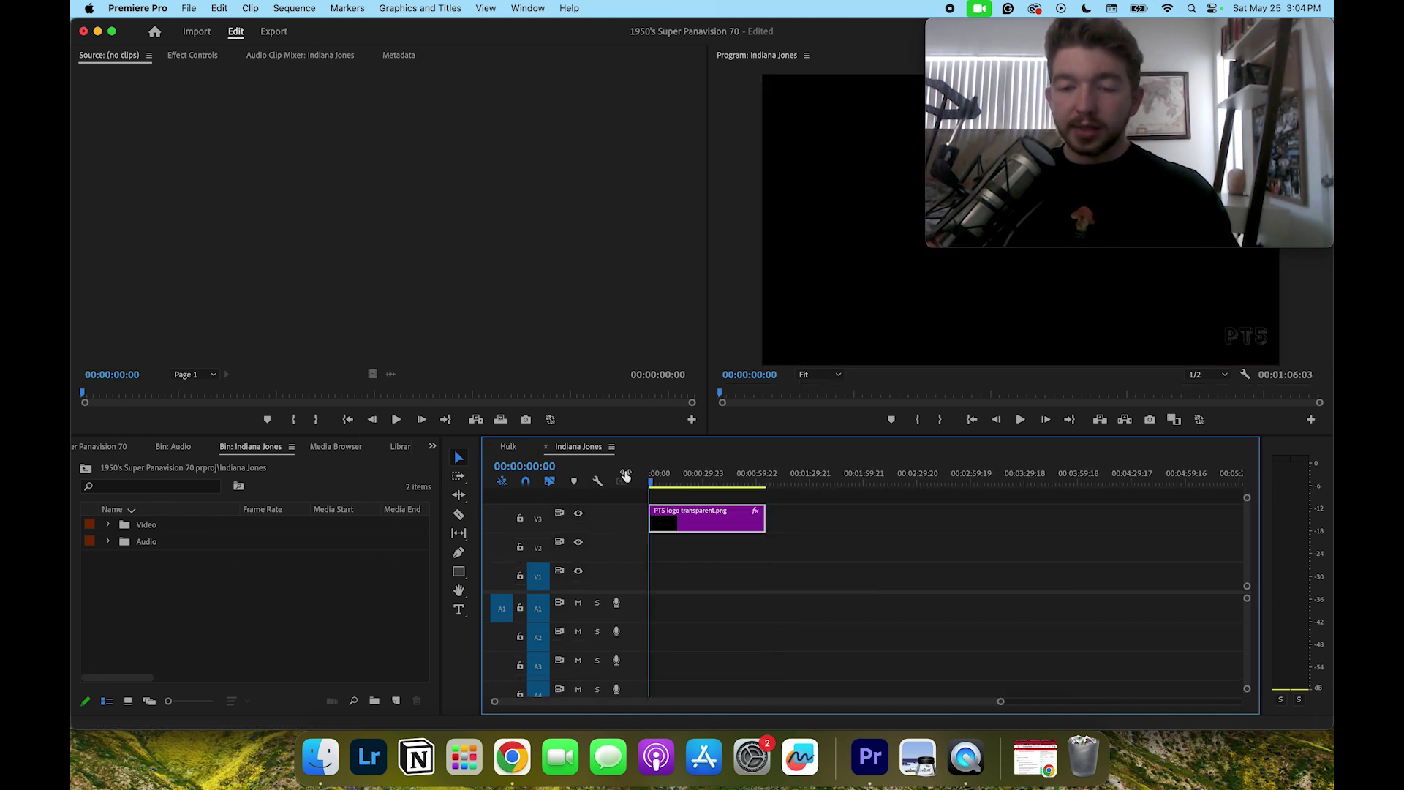
key(equal)
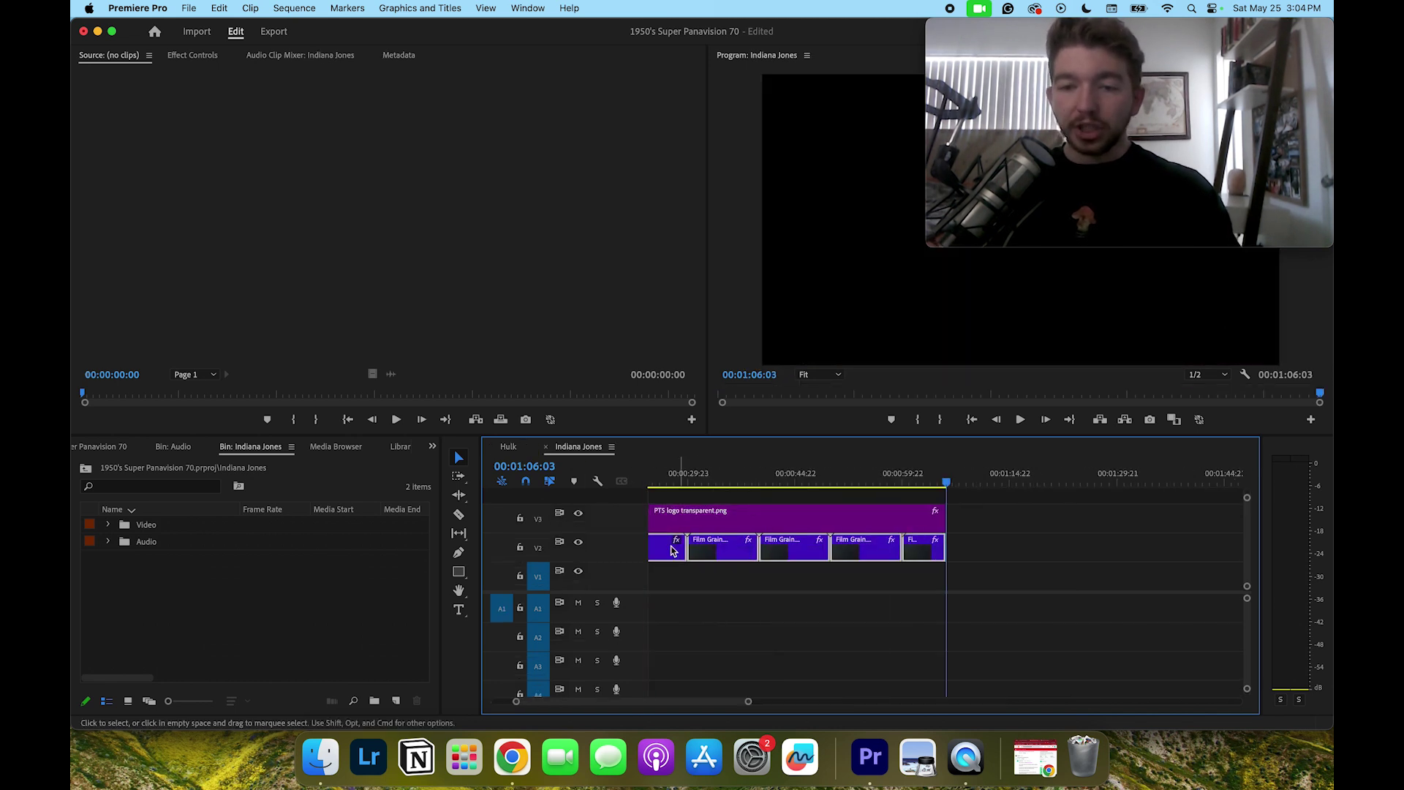
key(minus)
key(minus)
key(minus)
- Place the voice-over on A1 and the Echoes of the Past music on A2 from the start
click(108, 542)
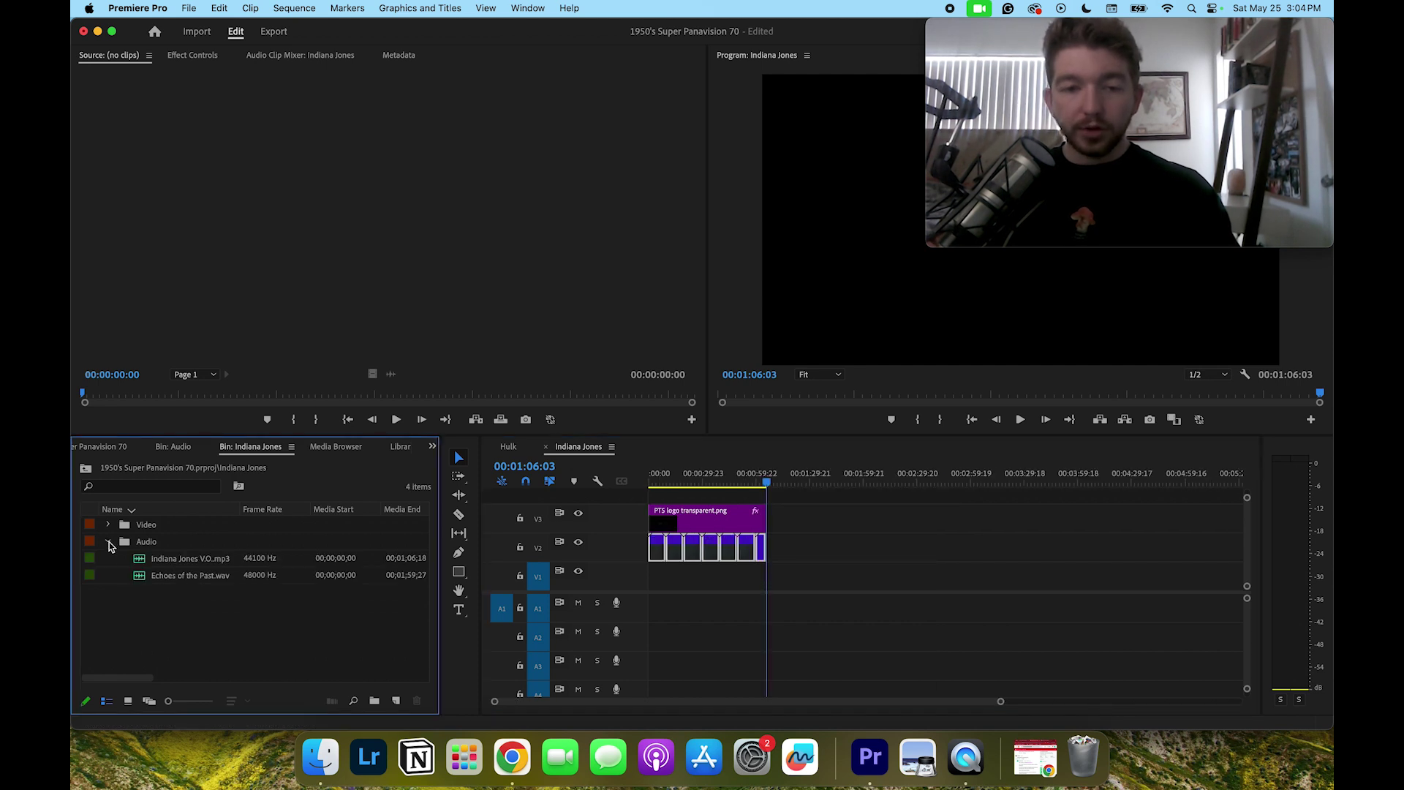
drag(134, 566, 642, 611)
key(equal)
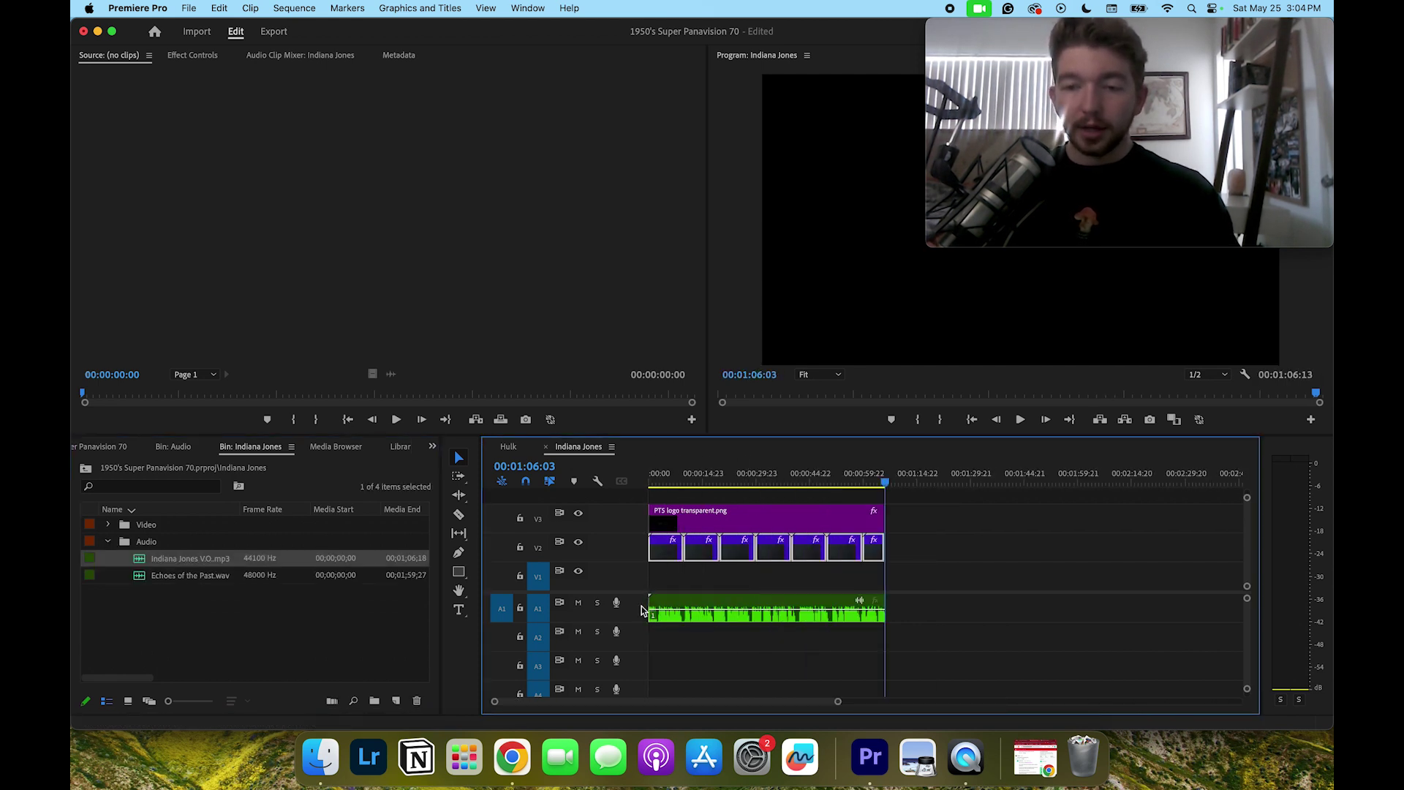
click(216, 575)
drag(176, 581, 658, 636)
- Cut the music where the voice-over ends, delete the tail, and lower it by 5 dB
key(c)
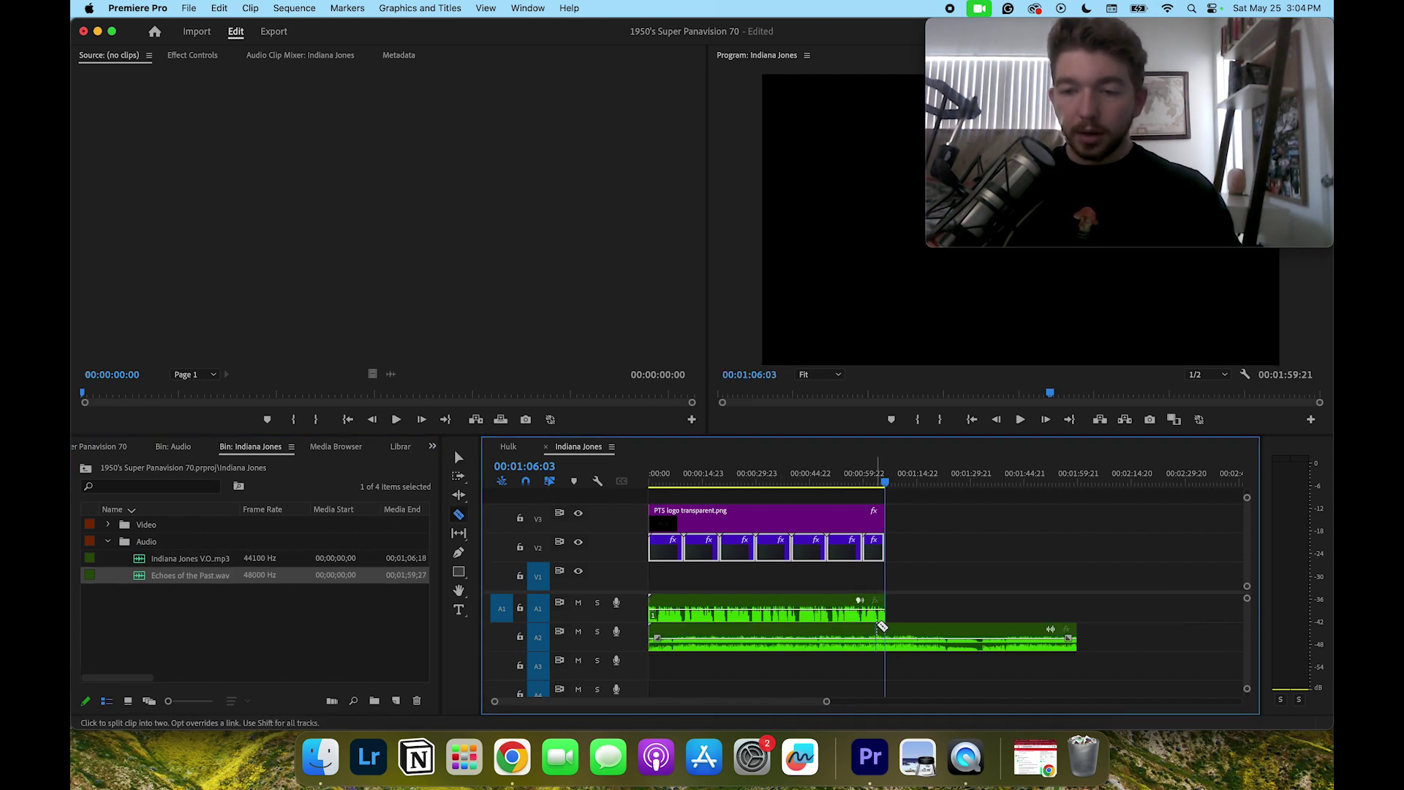
click(885, 635)
key(v)
click(915, 636)
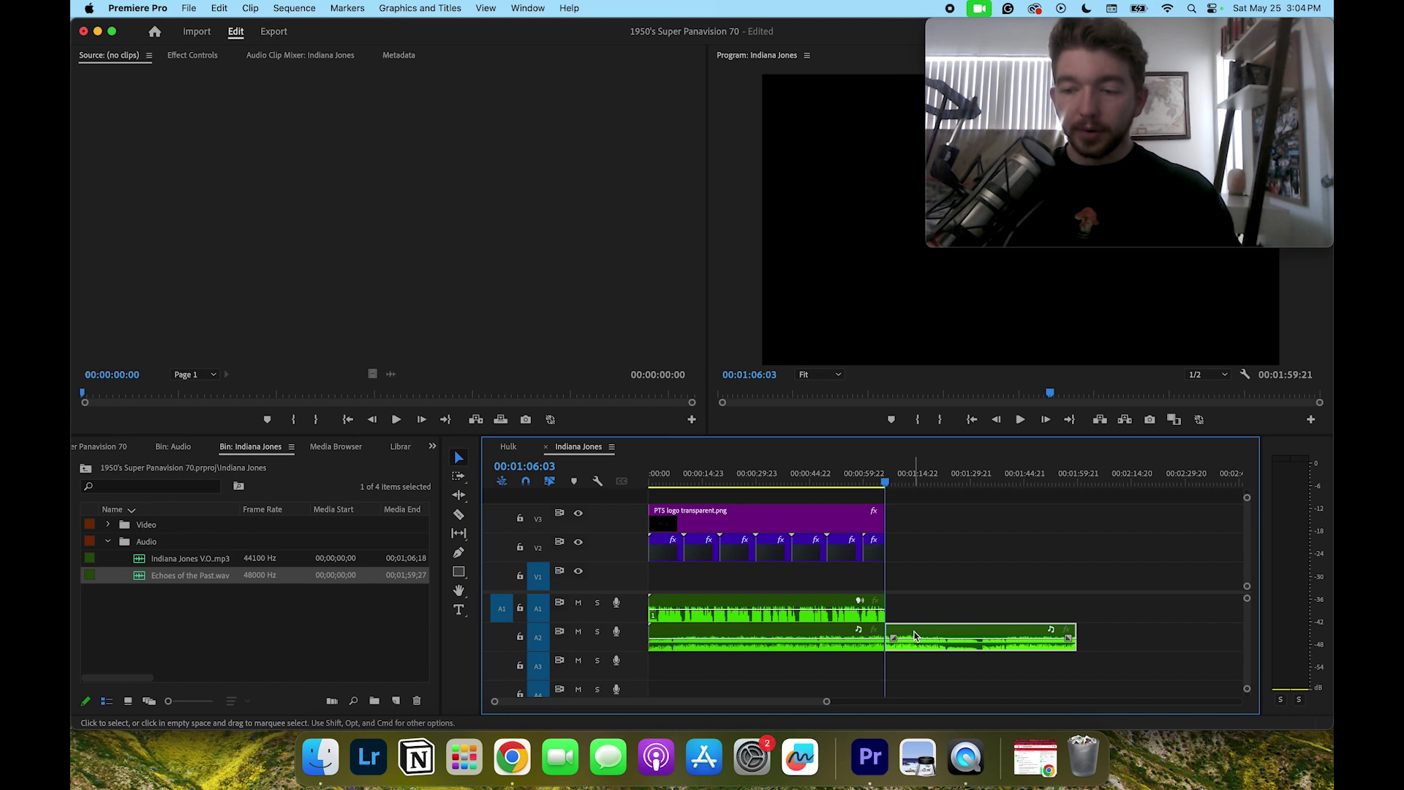
key(Delete)
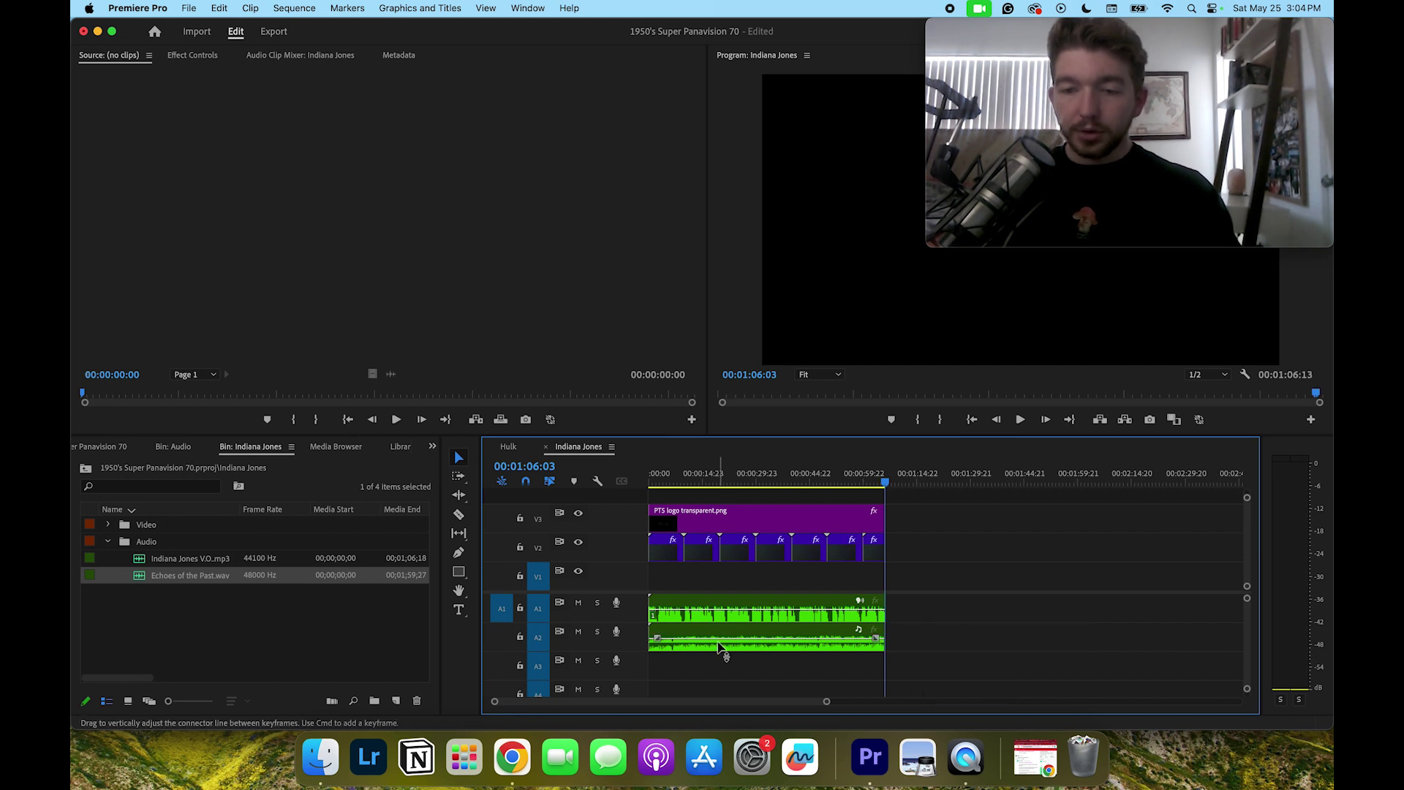
drag(720, 643, 724, 651)
- Play the Indiana Jones sequence from the beginning to check the mix
drag(653, 472, 647, 477)
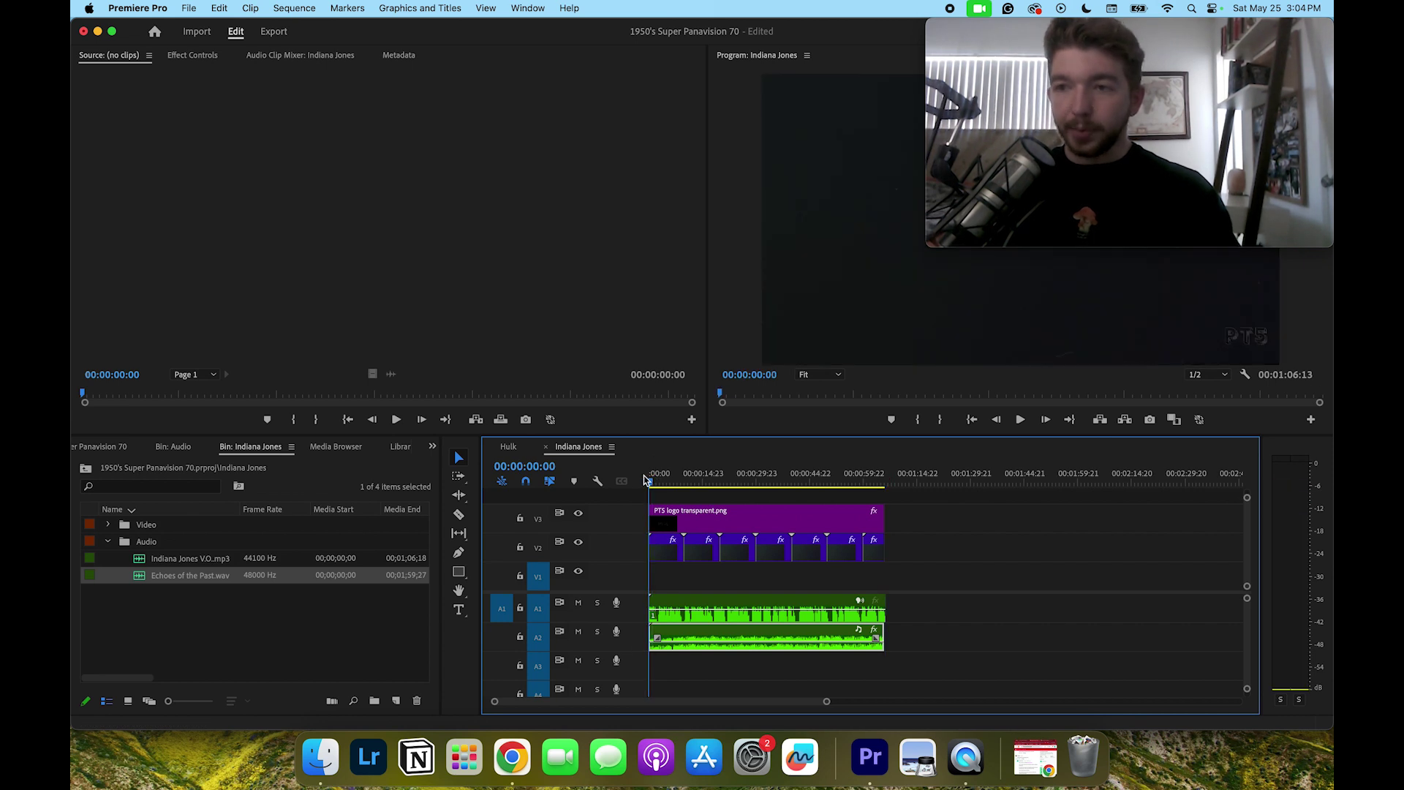
key(space)
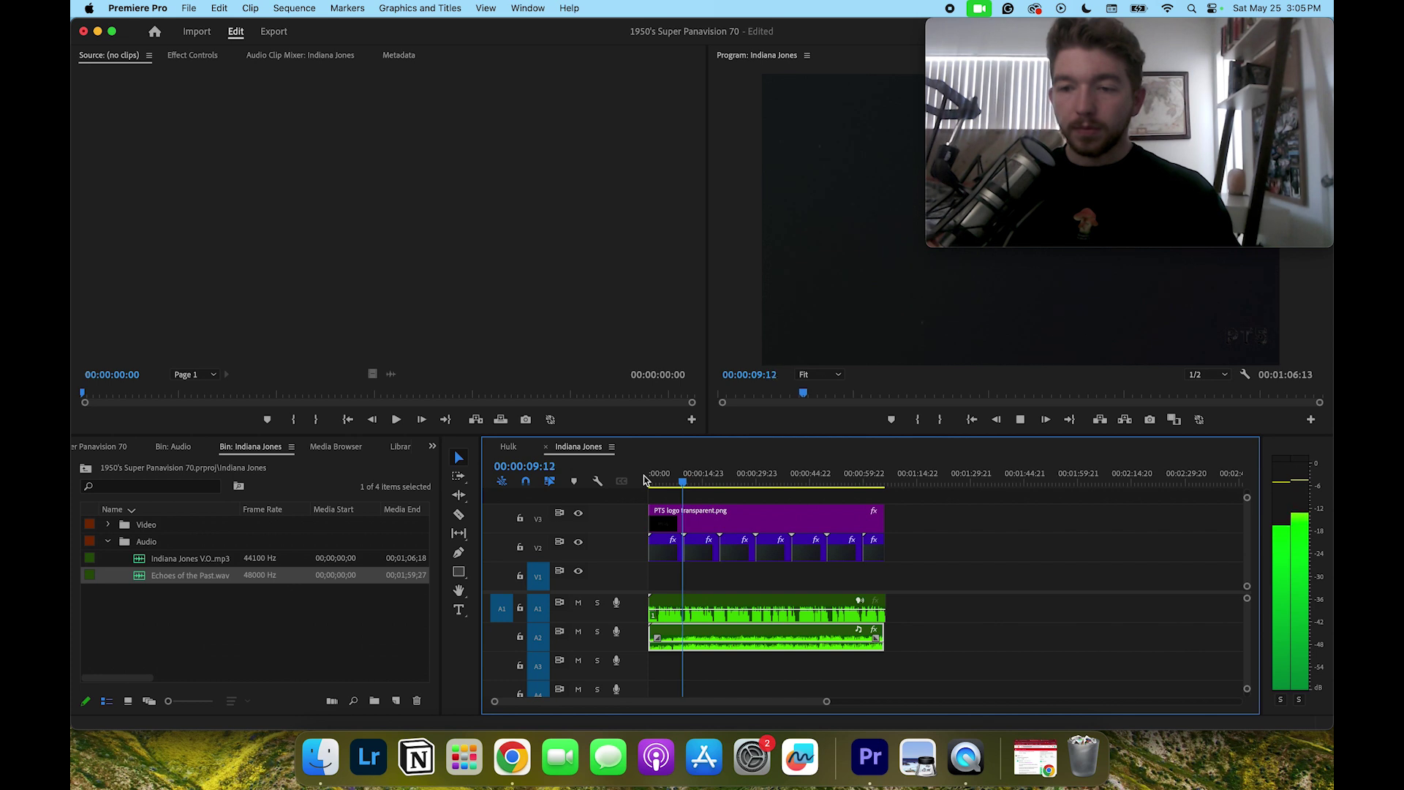
key(space)
click(108, 541)
click(109, 525)
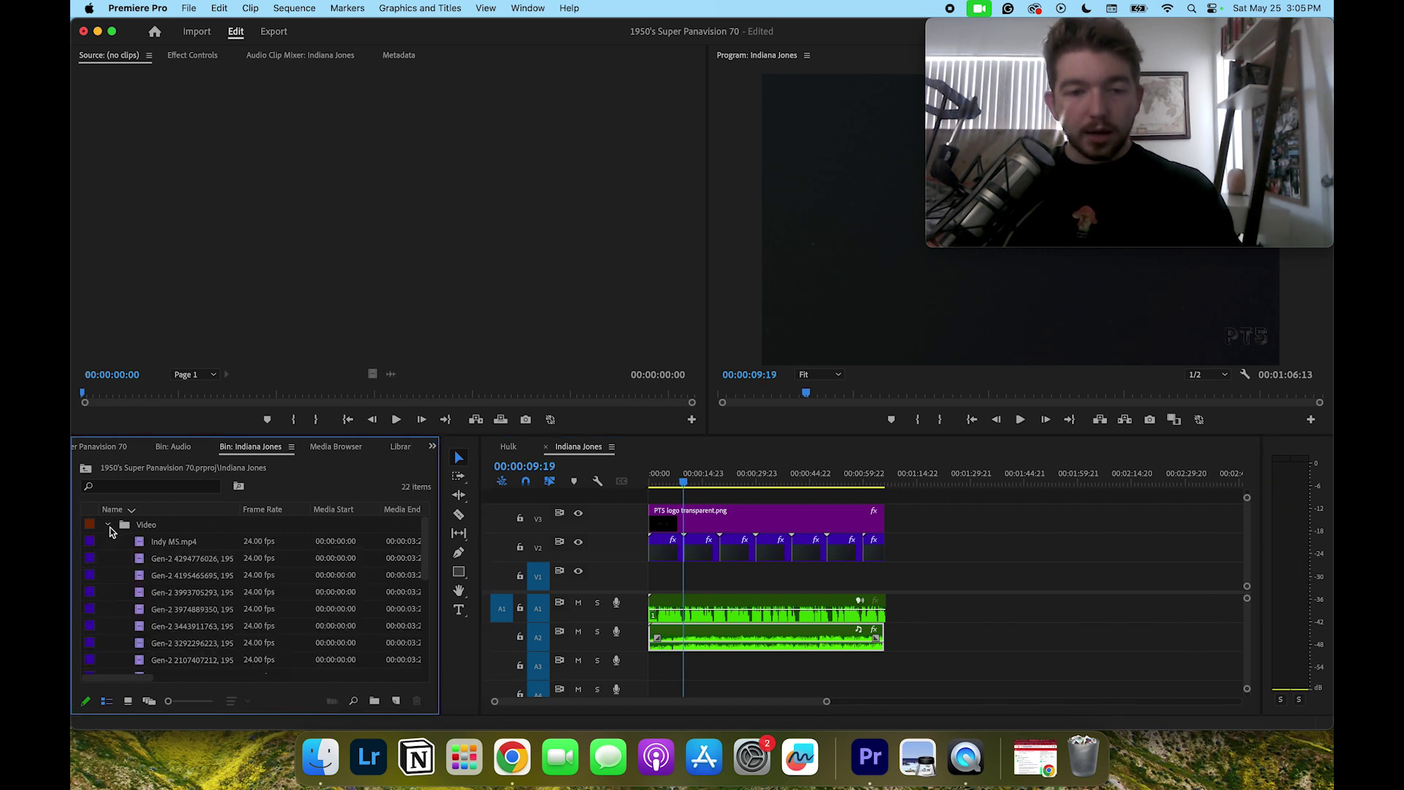
double_click(158, 542)
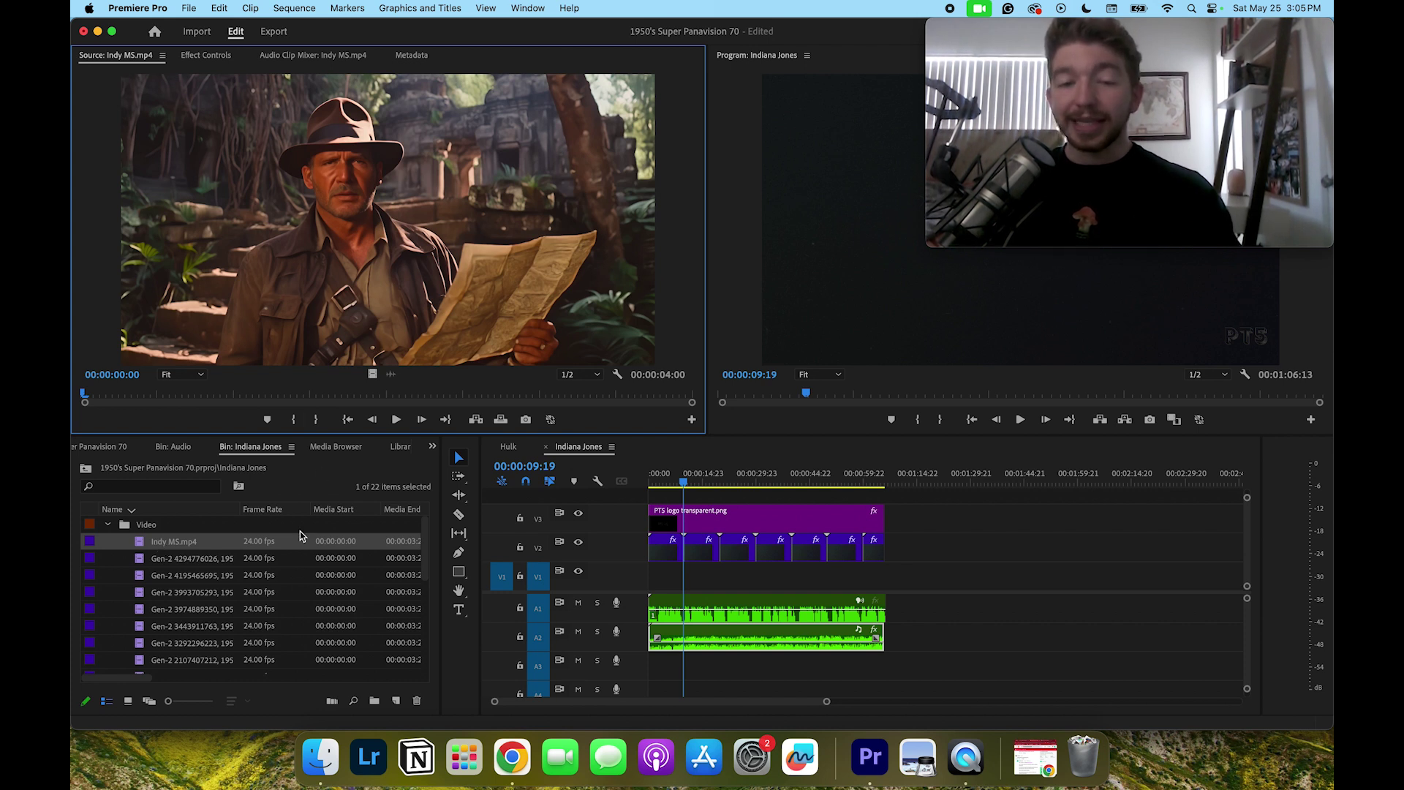
double_click(204, 575)
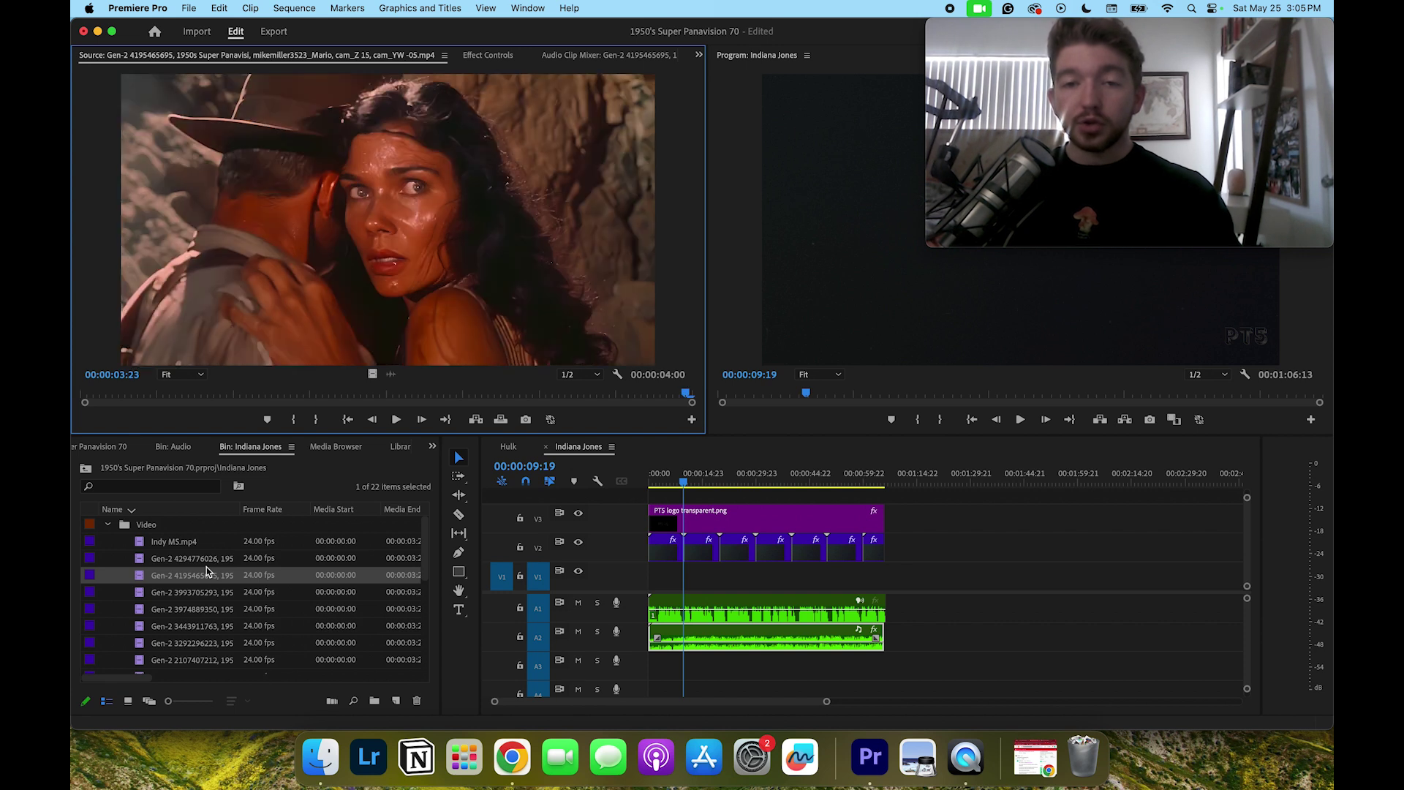
double_click(185, 599)
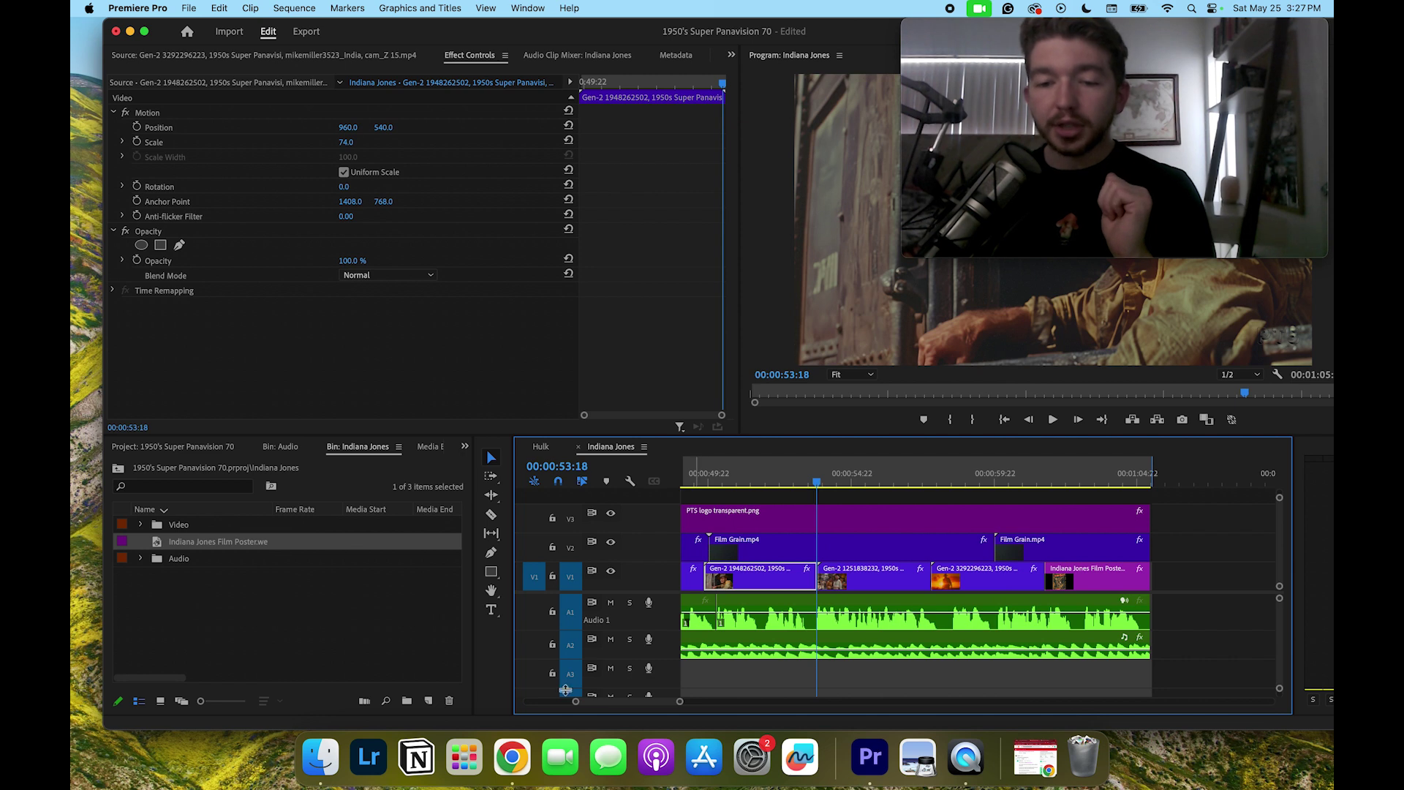
click(510, 757)
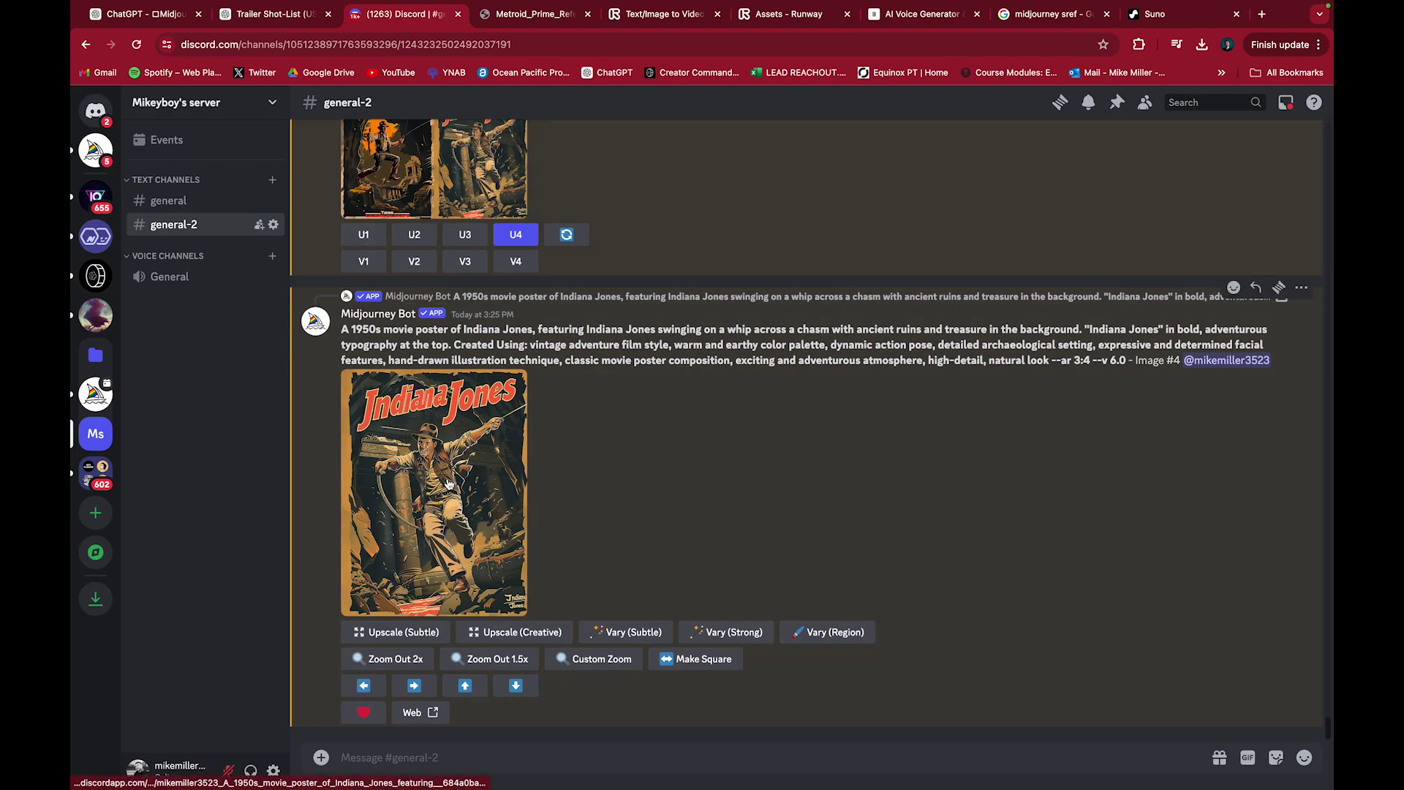
- Check the ChatGPT poster prompt, then view the upscaled Indiana Jones poster in Midjourney's Discord channel
click(174, 21)
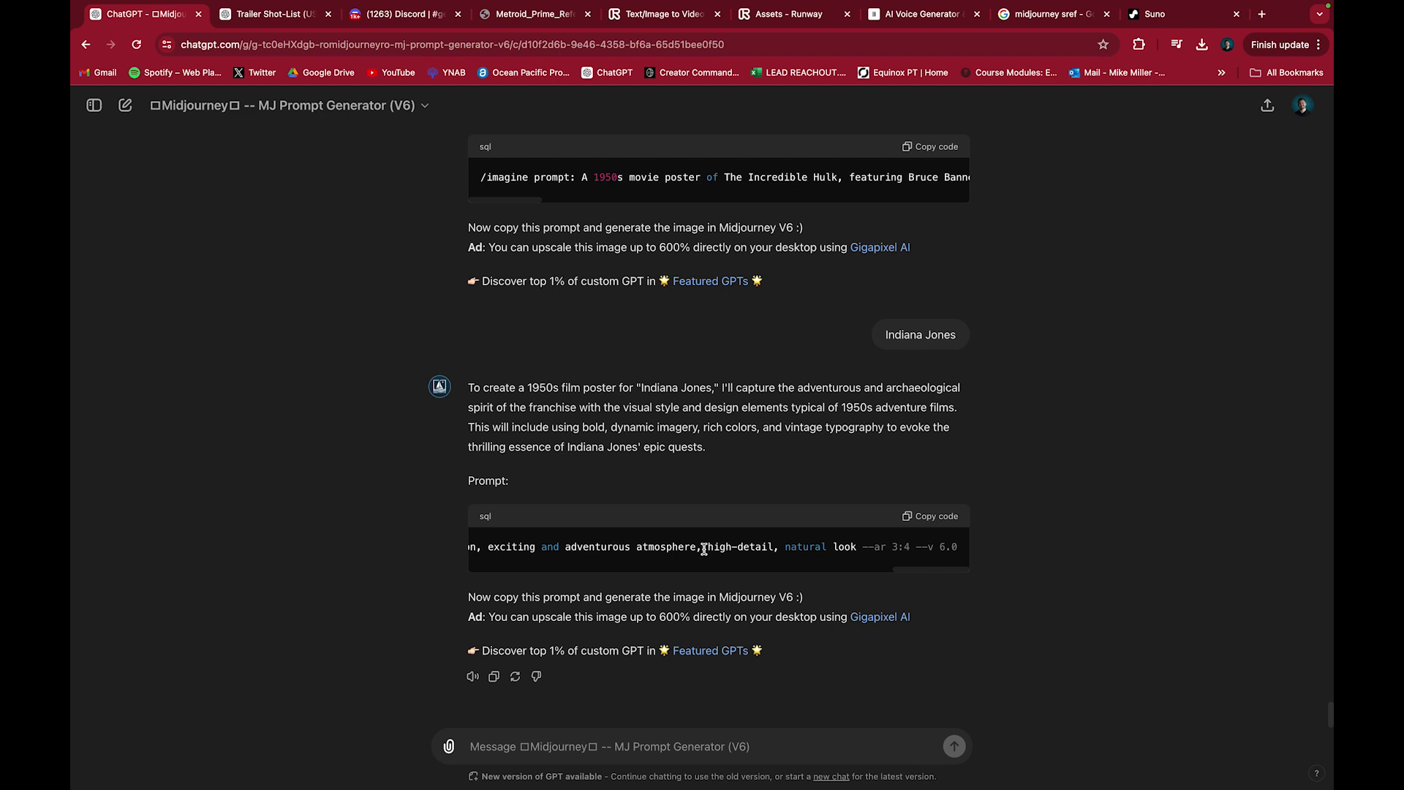
scroll(704, 550, left, 15)
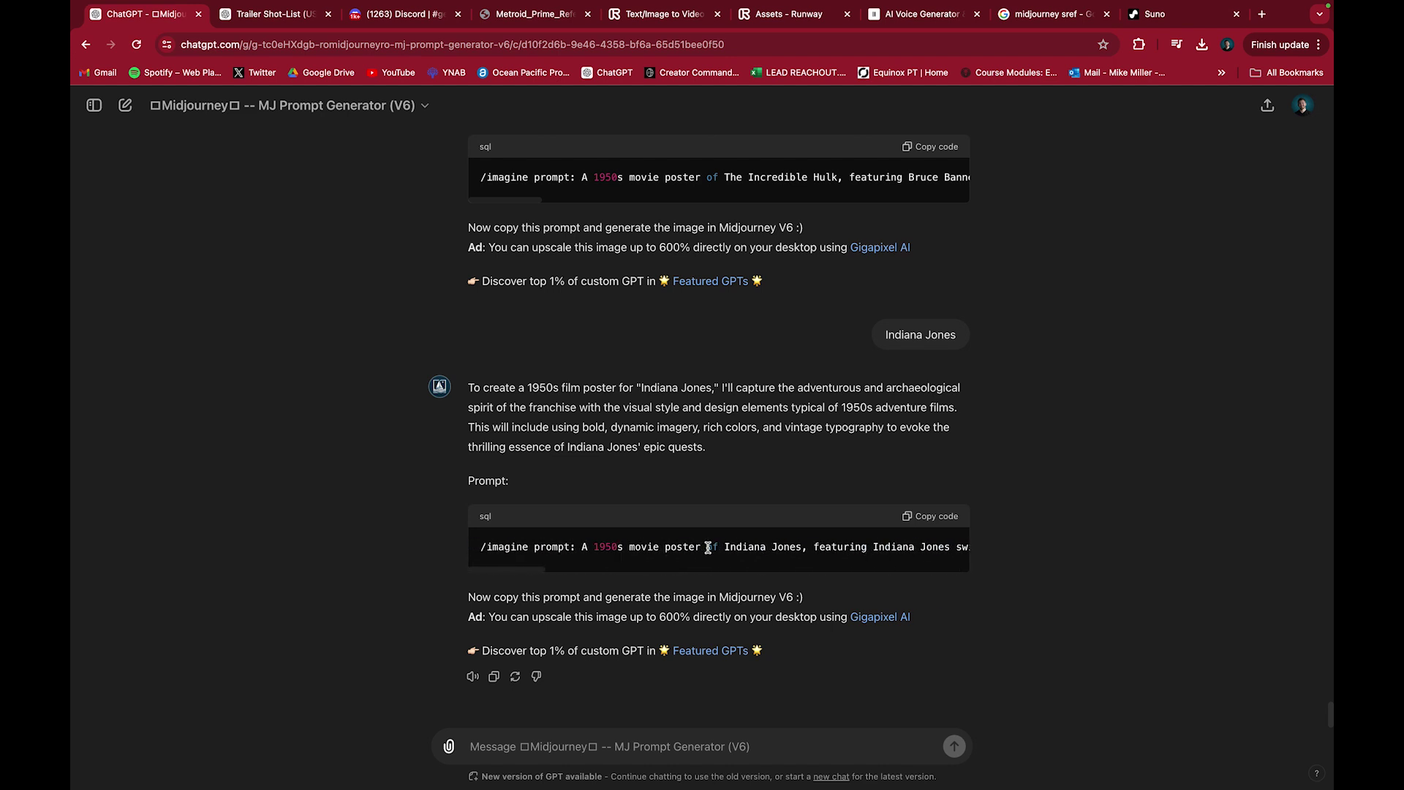
key(super+shift+o)
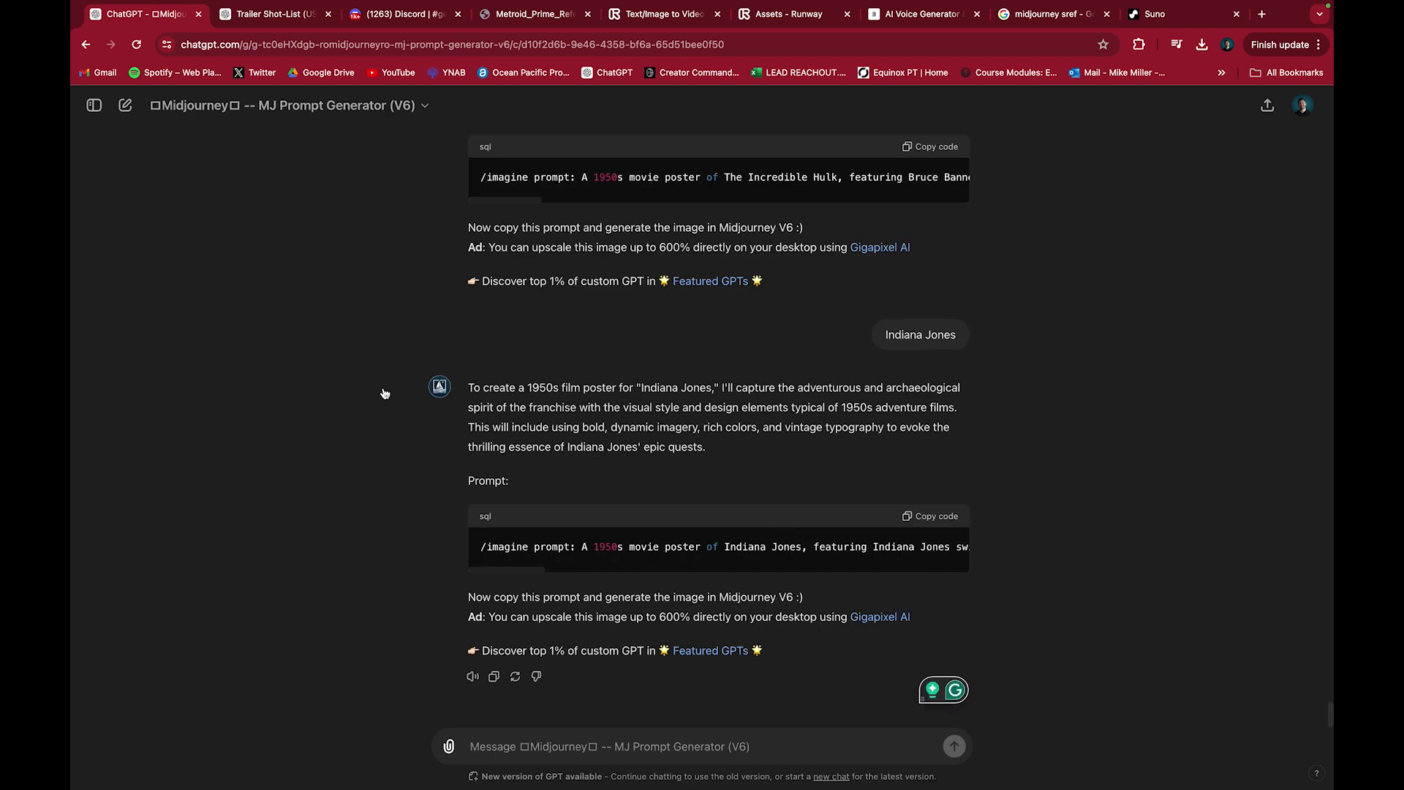
click(396, 14)
scroll(750, 268, up, 5)
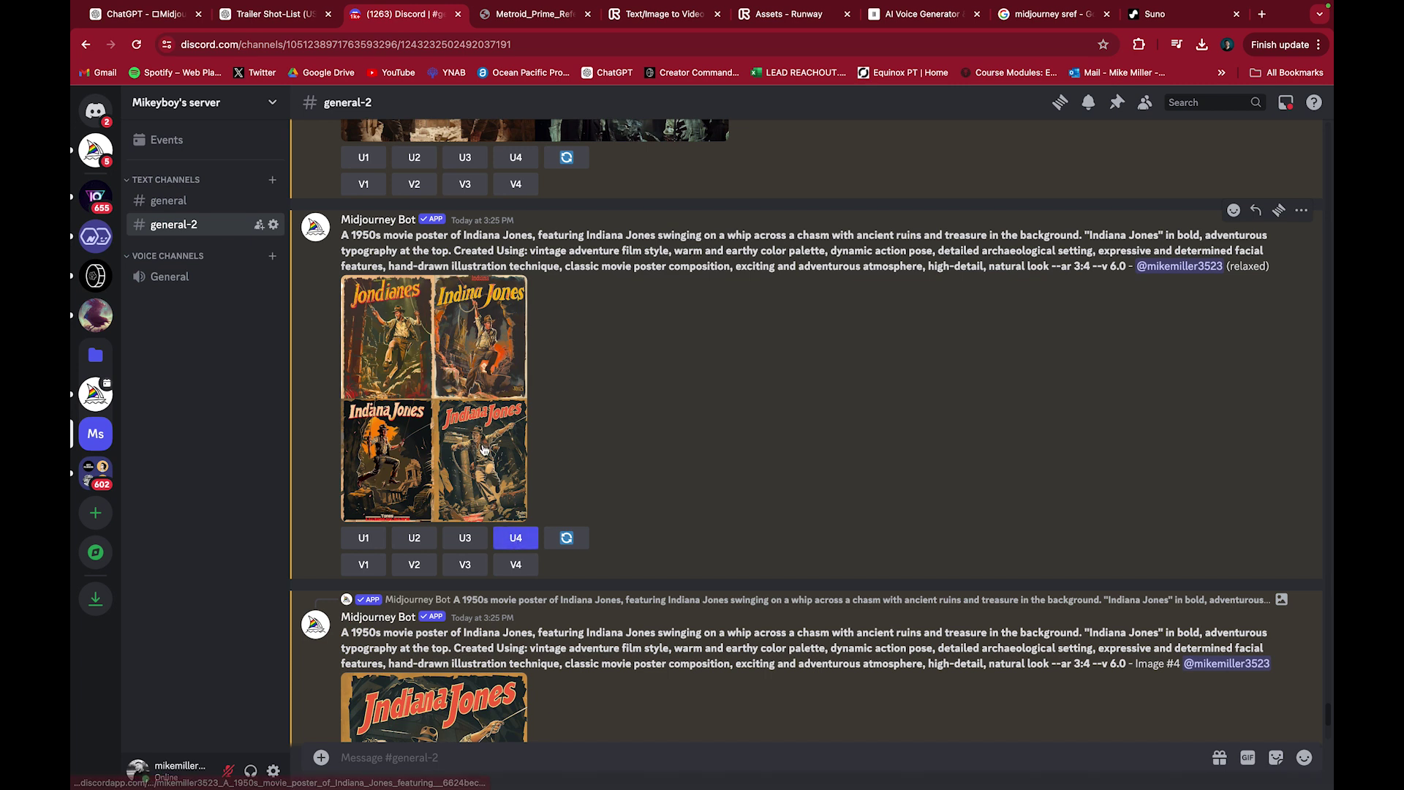
scroll(481, 450, down, 5)
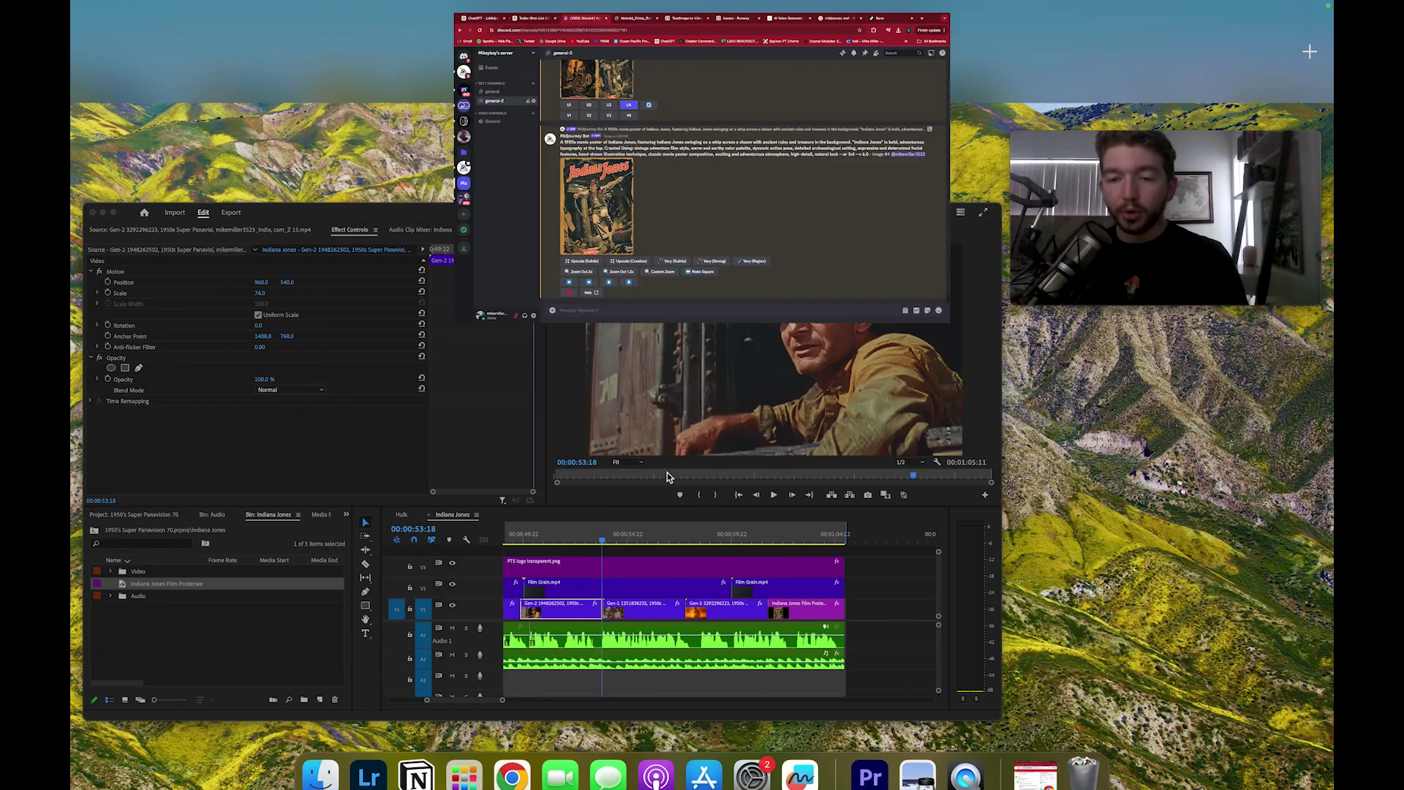
key(super+Tab)
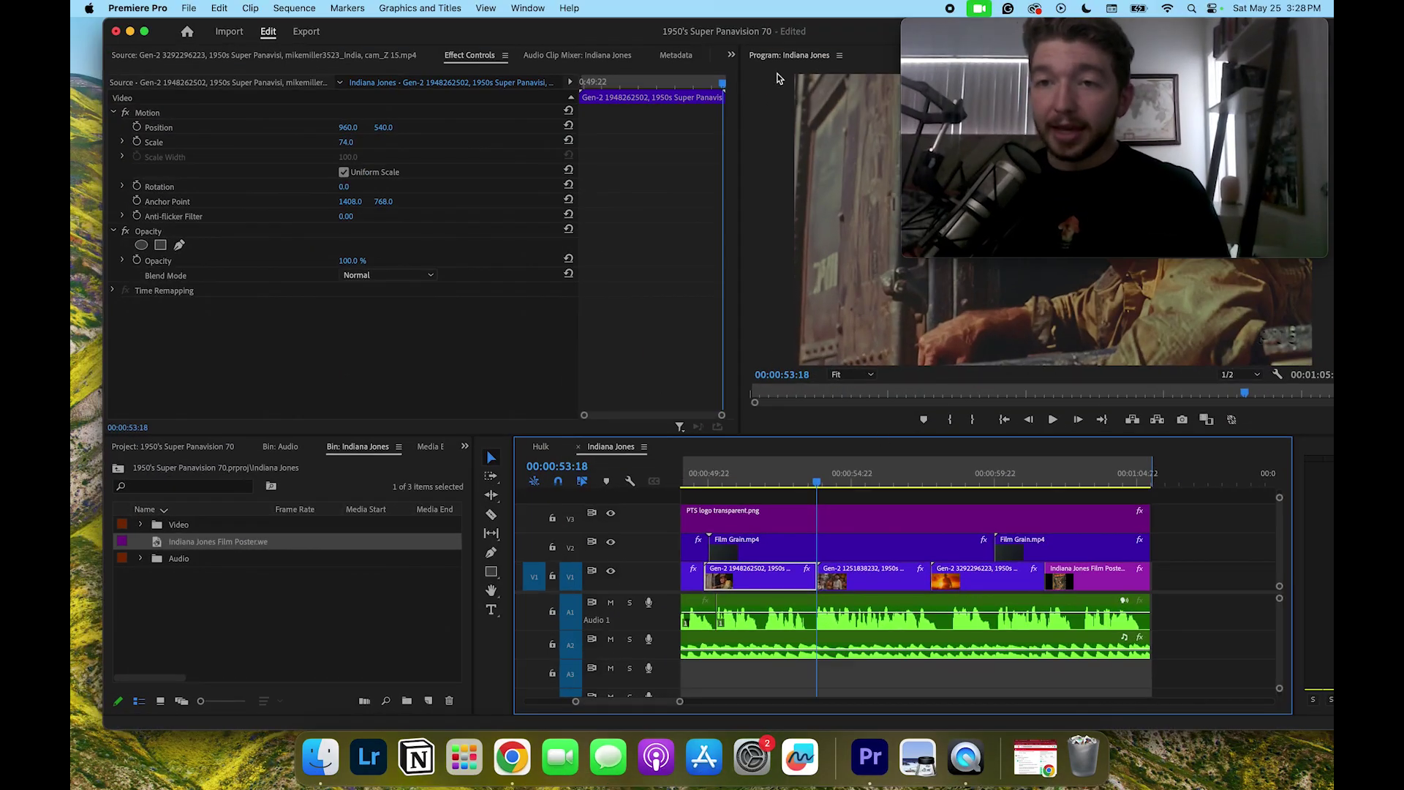
- Play the trailer's closing poster, then replay the sequence from its opening jungle shot
drag(800, 31, 482, 15)
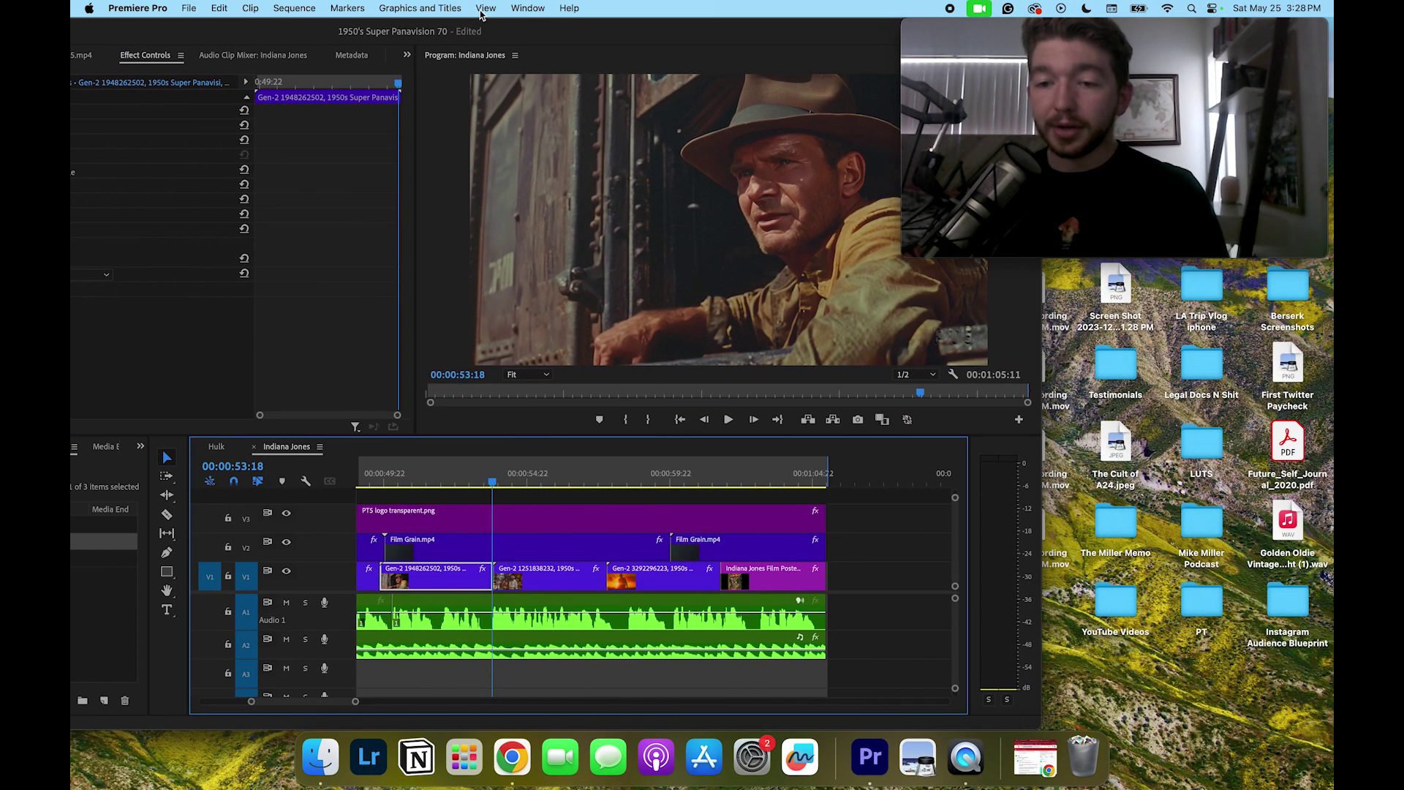
click(714, 474)
key(space)
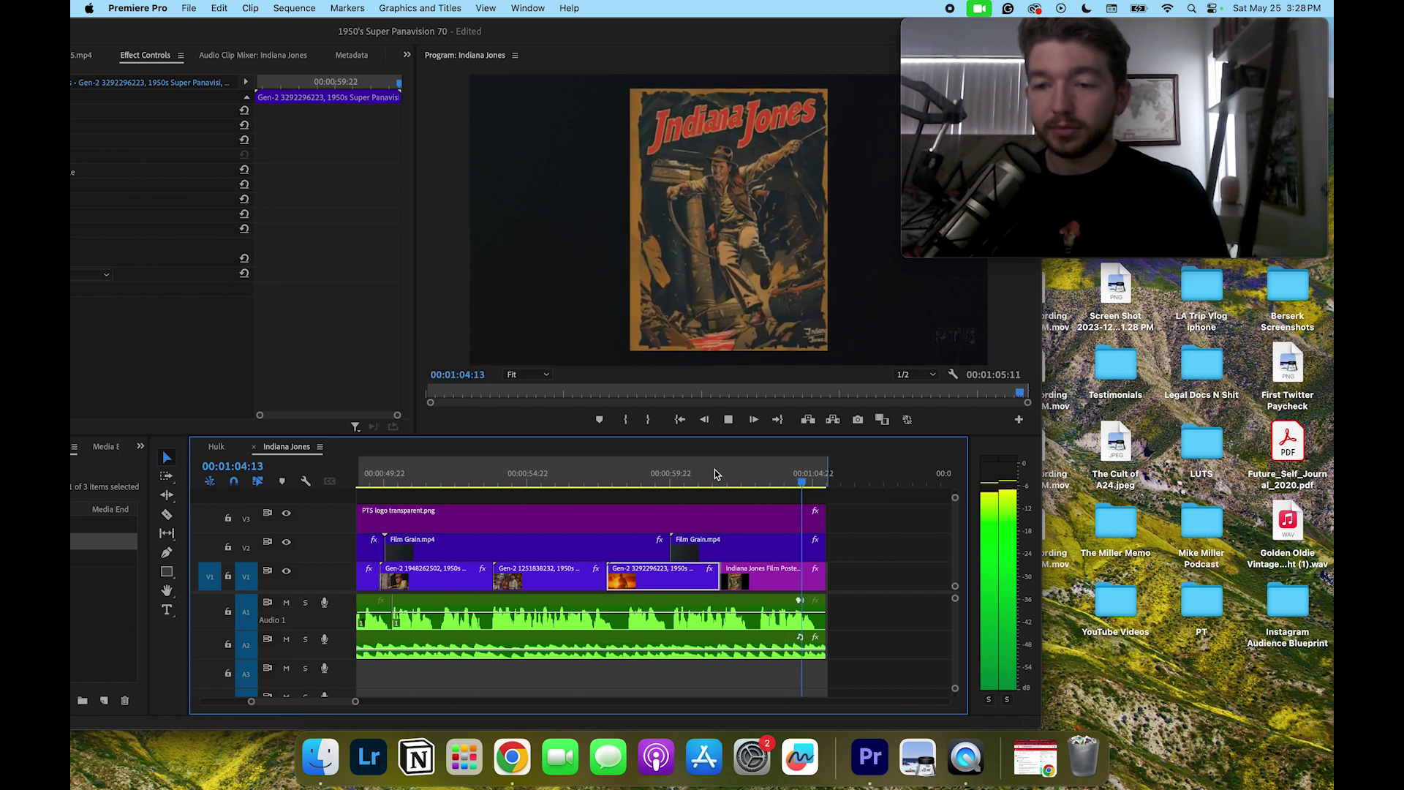
key(Home)
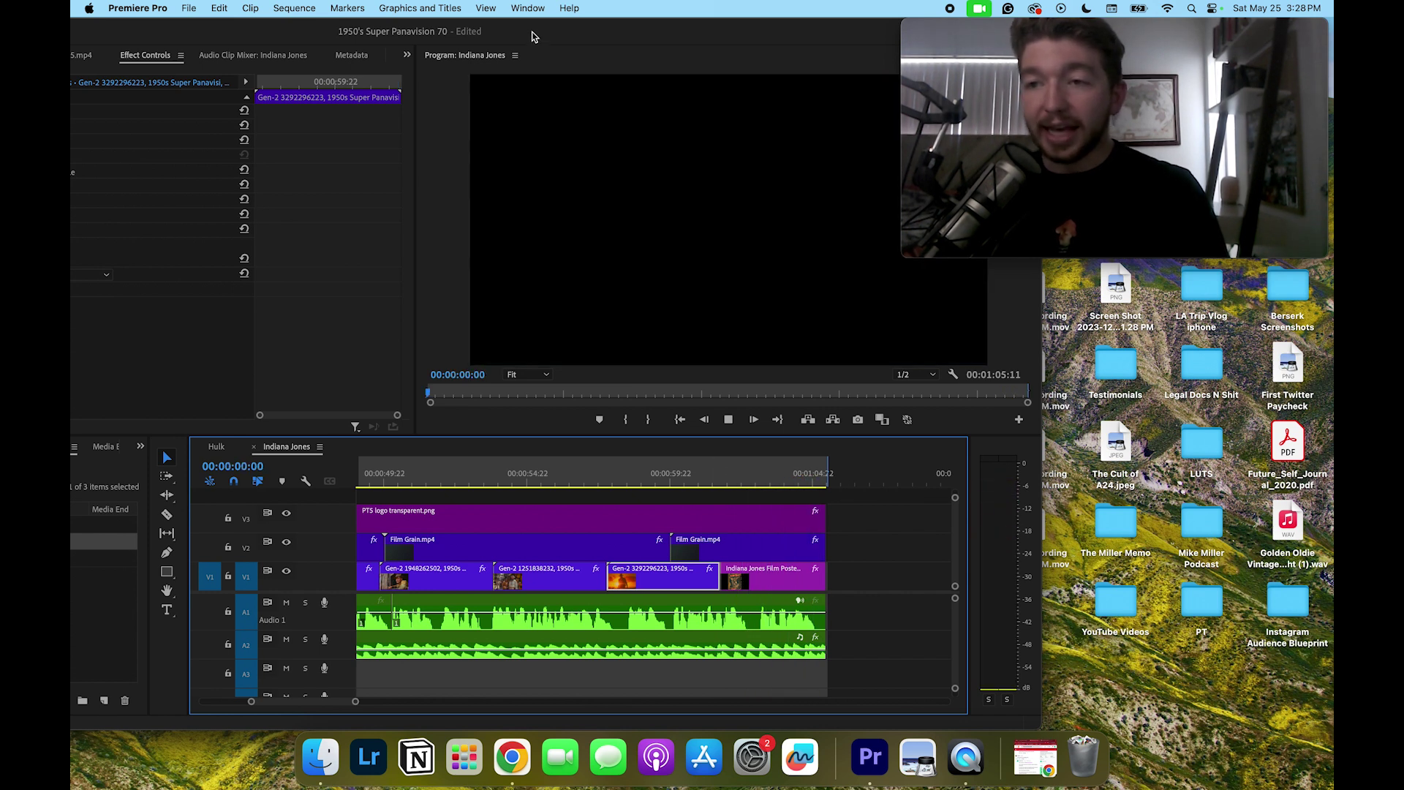
key(space)
drag(531, 33, 854, 42)
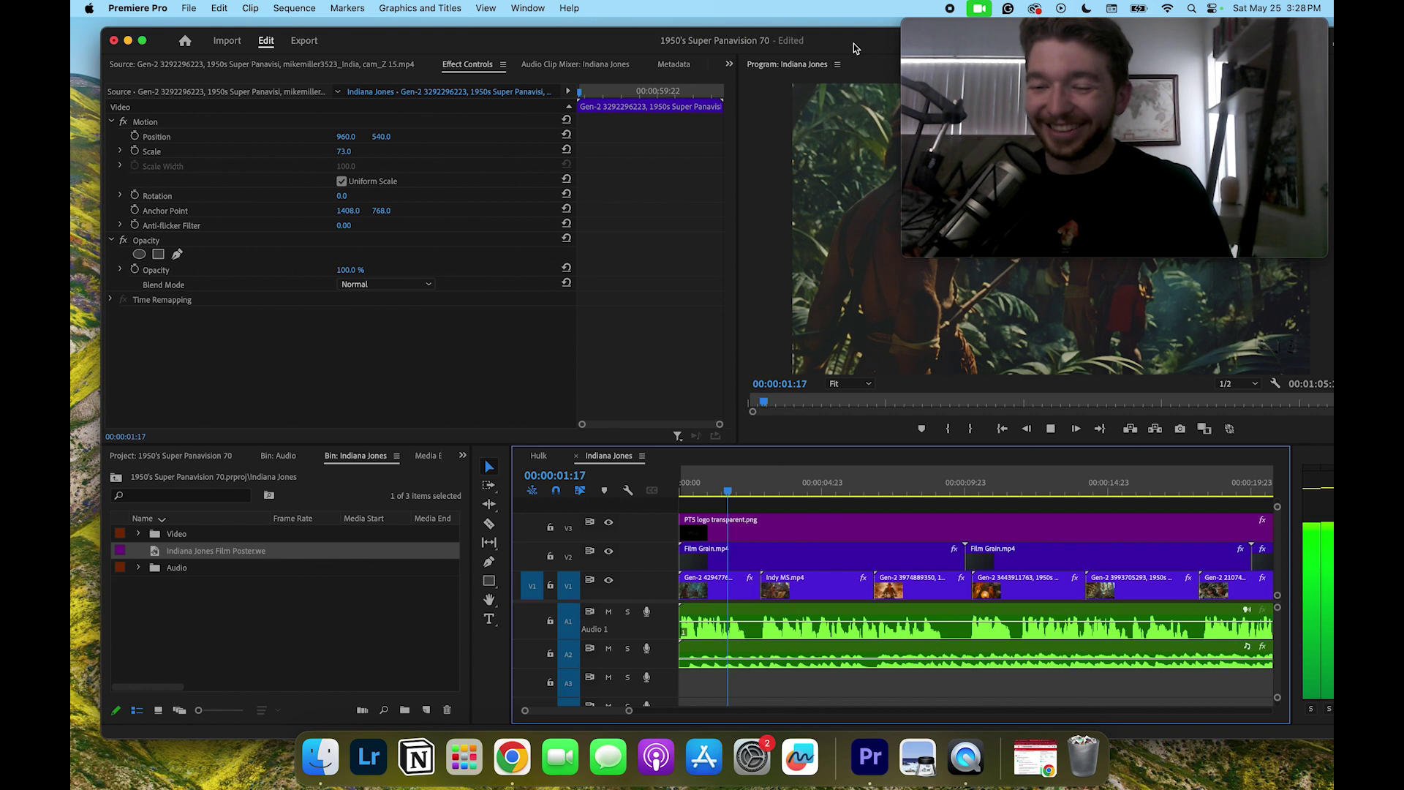
key(space)
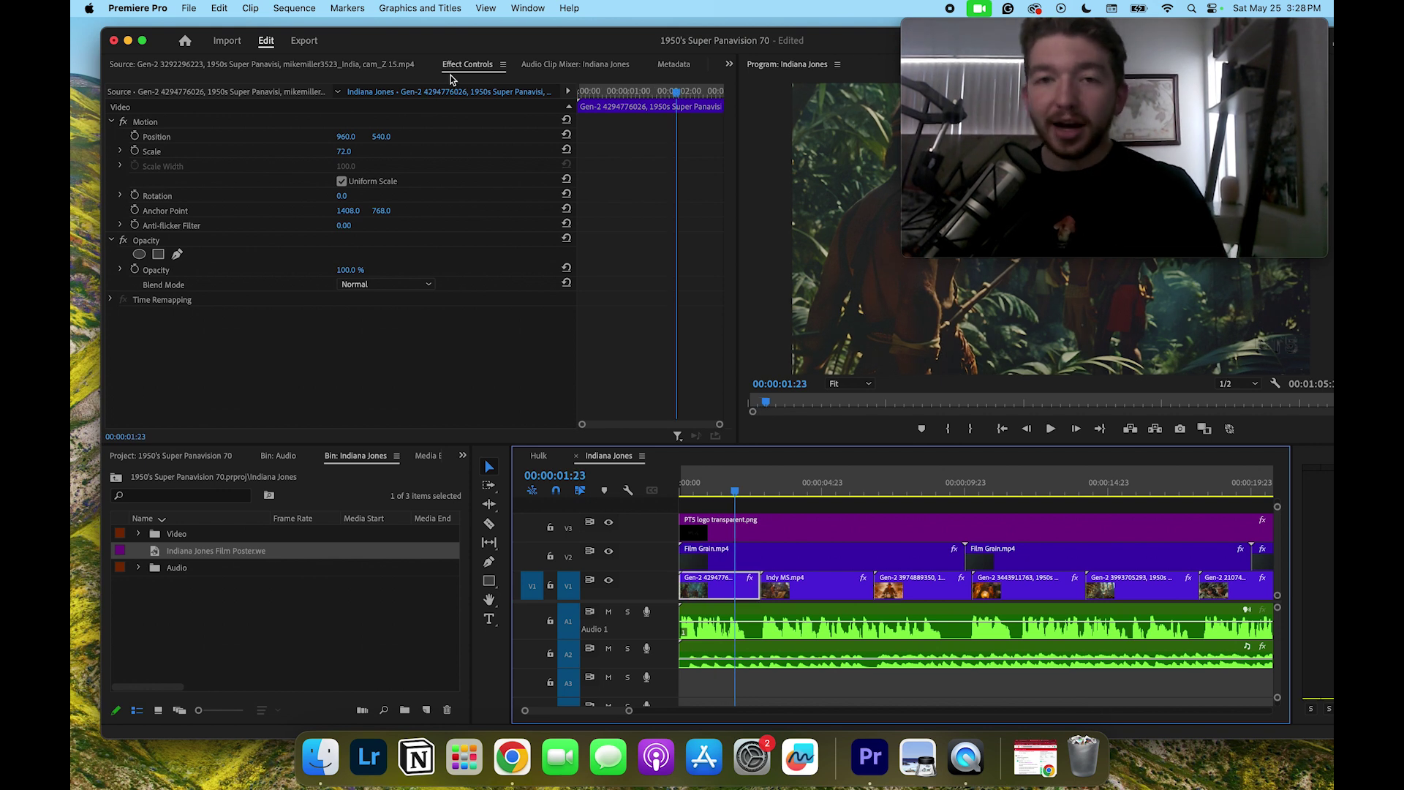
click(294, 8)
- Choose Sequence > Render In to Out to render previews for the entire trailer
click(300, 67)
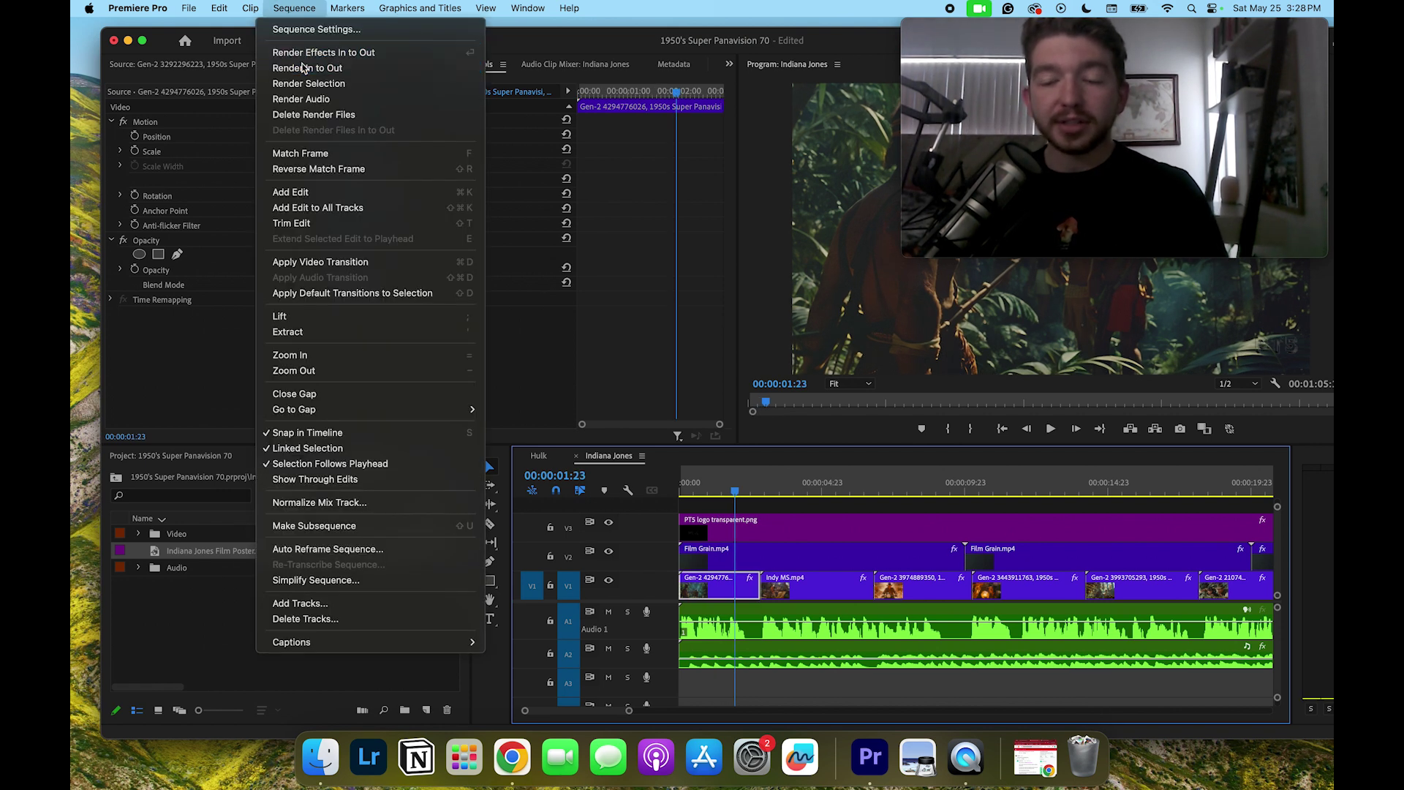